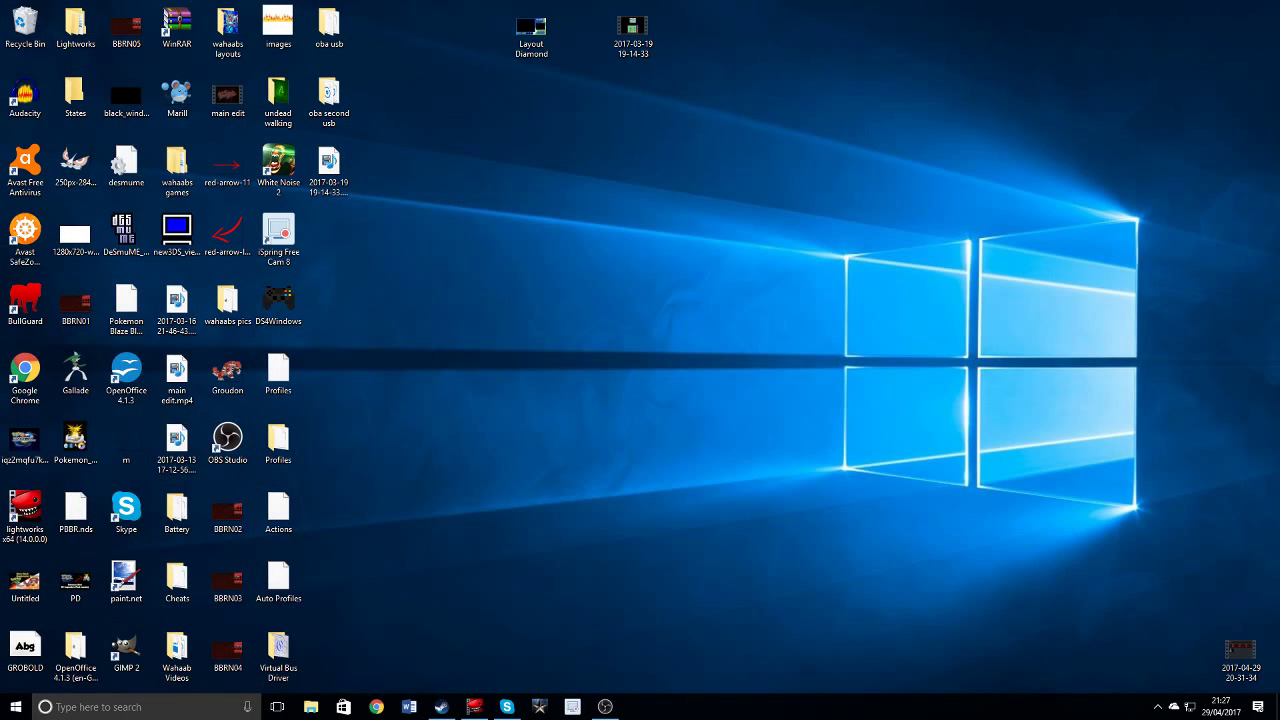
double_click(531, 35)
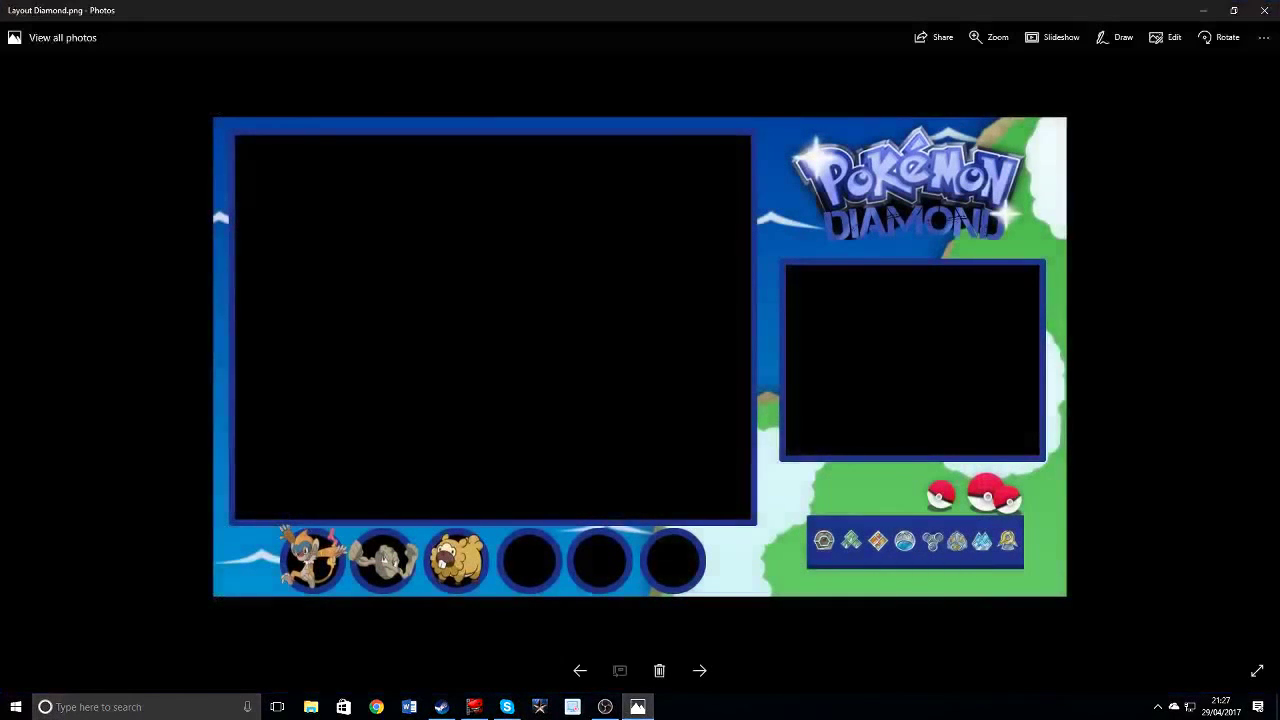
click(1264, 10)
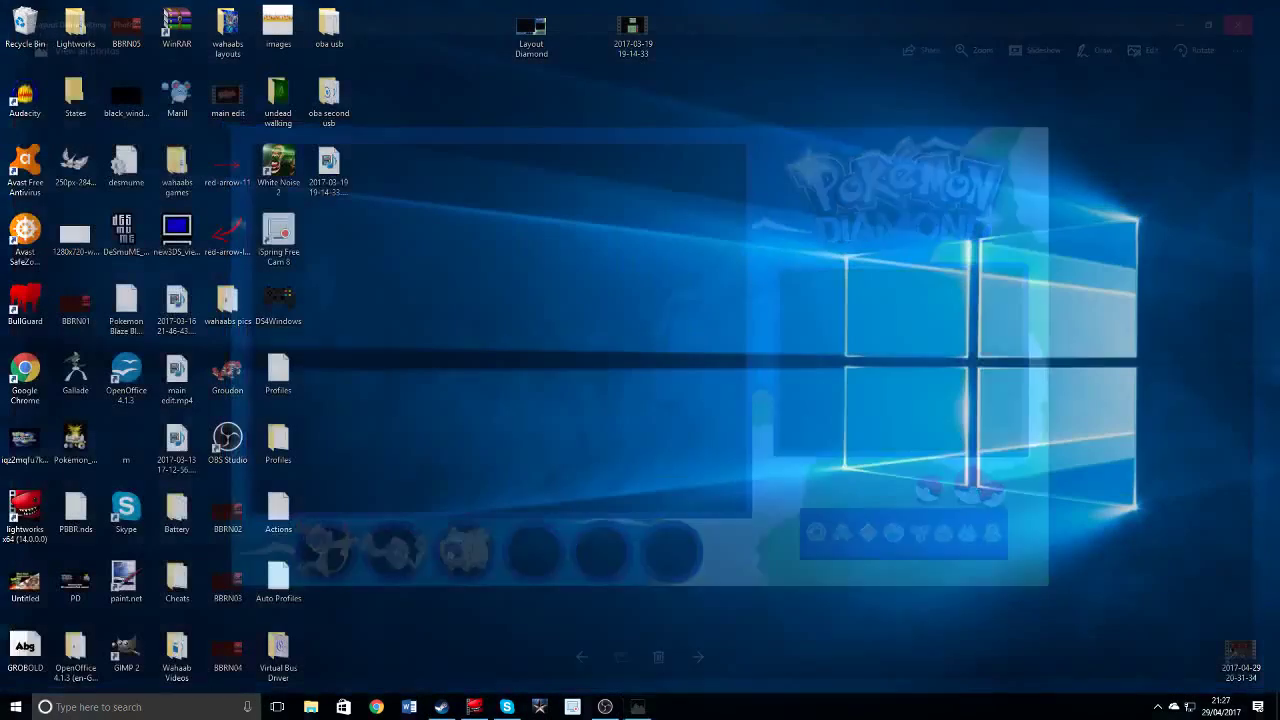
double_click(636, 30)
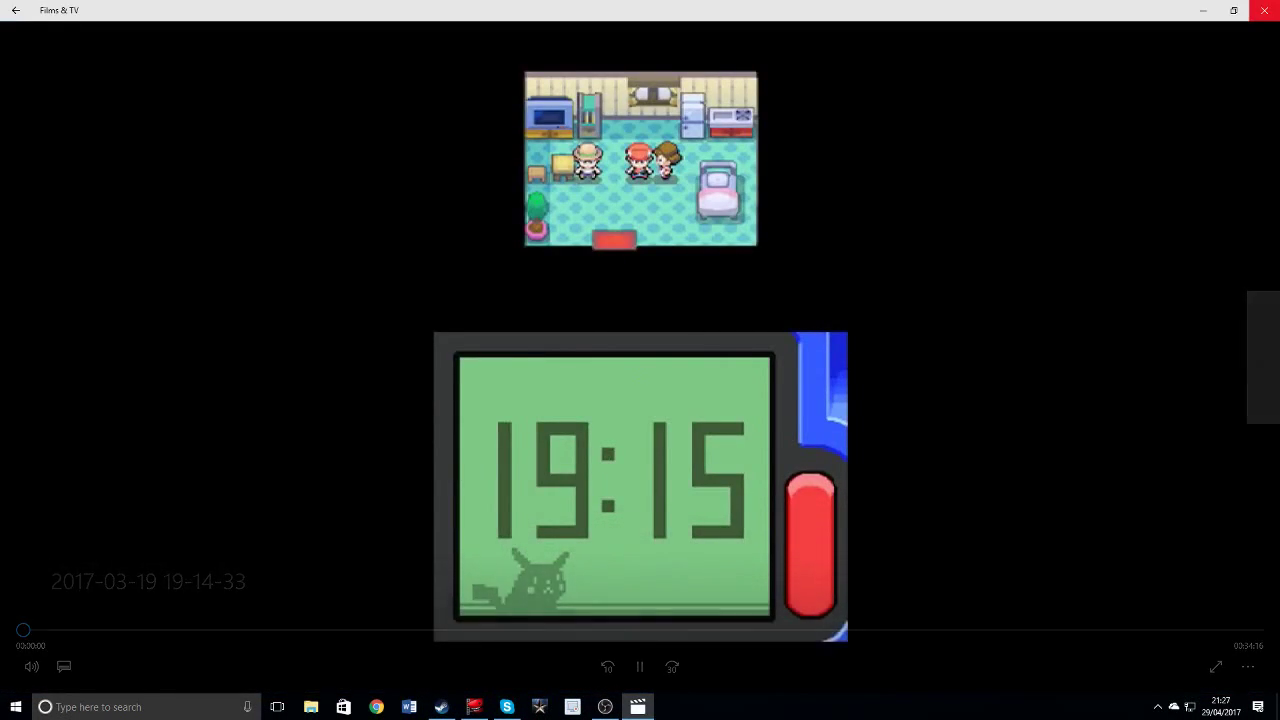
click(1264, 10)
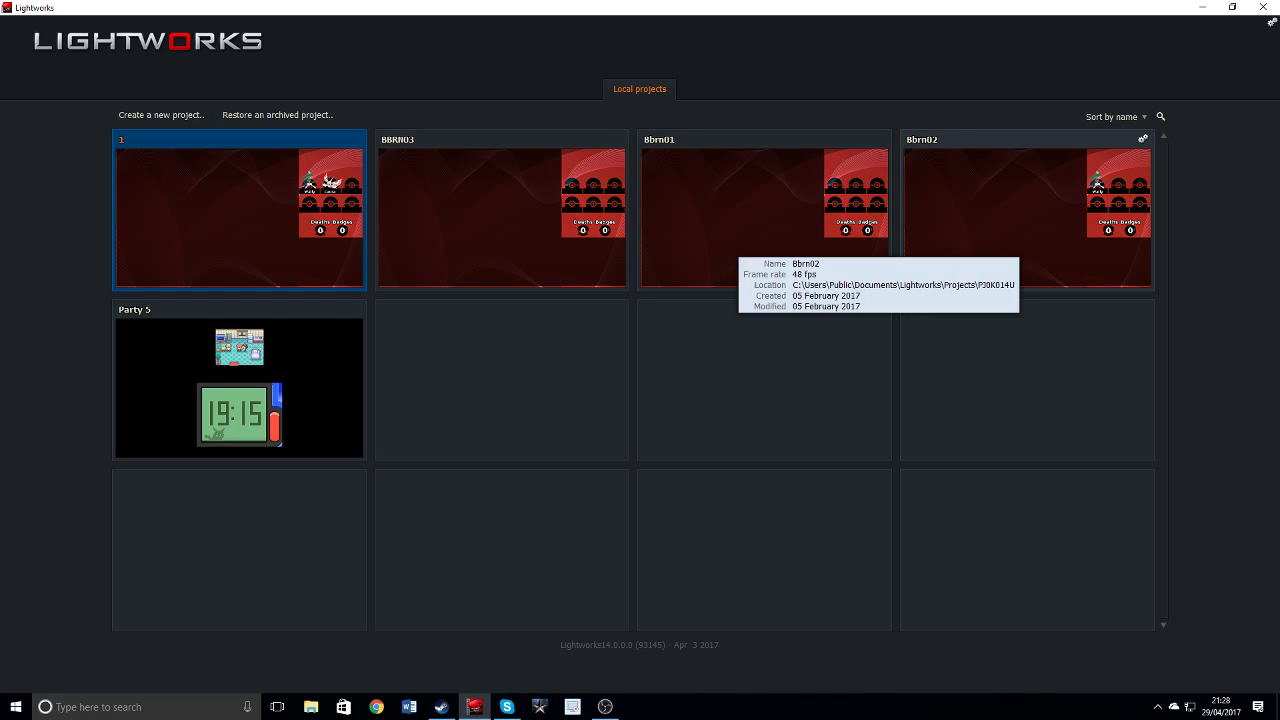
Create a new project named "practice" with the frame rate set to Auto.
click(161, 115)
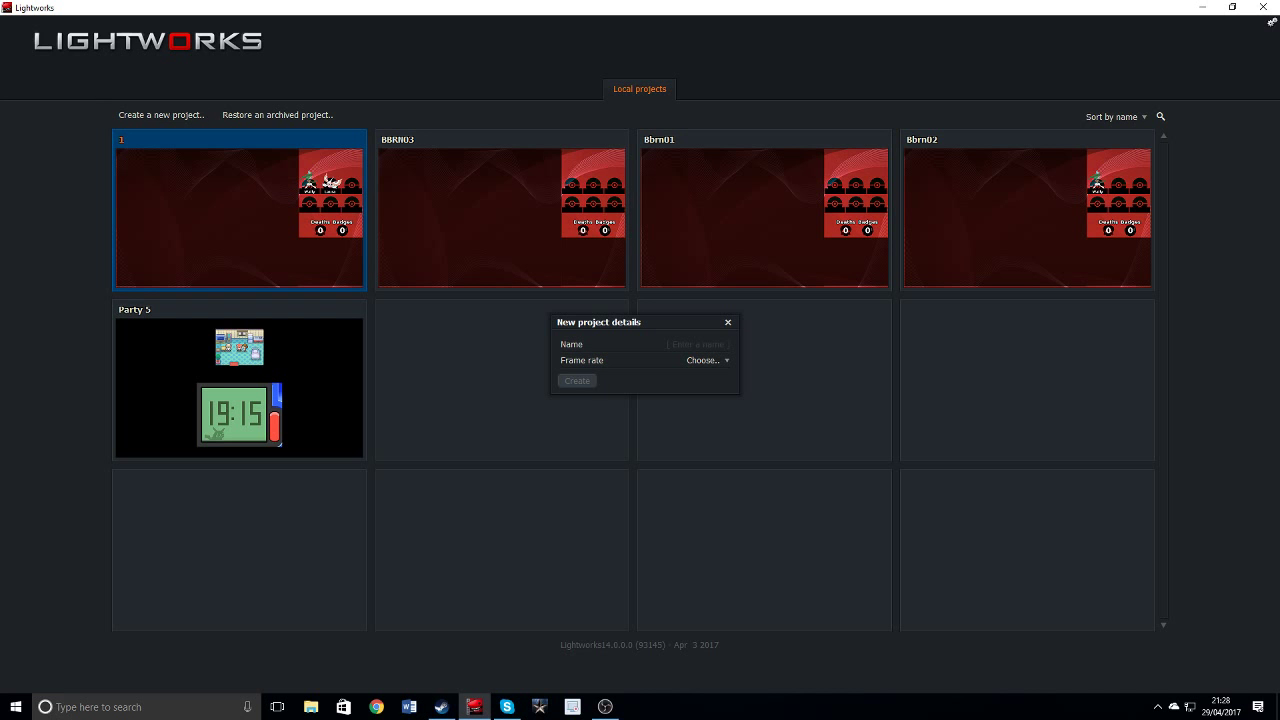
text(practice)
click(707, 360)
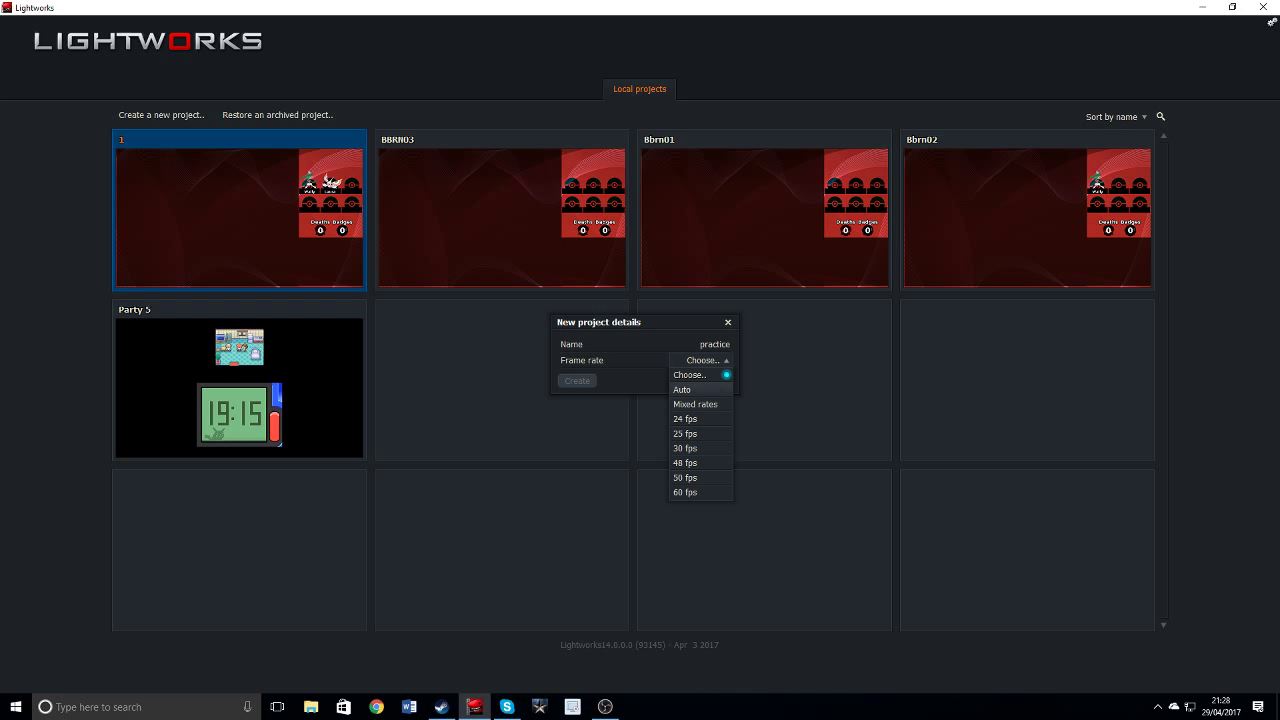
click(700, 389)
click(577, 380)
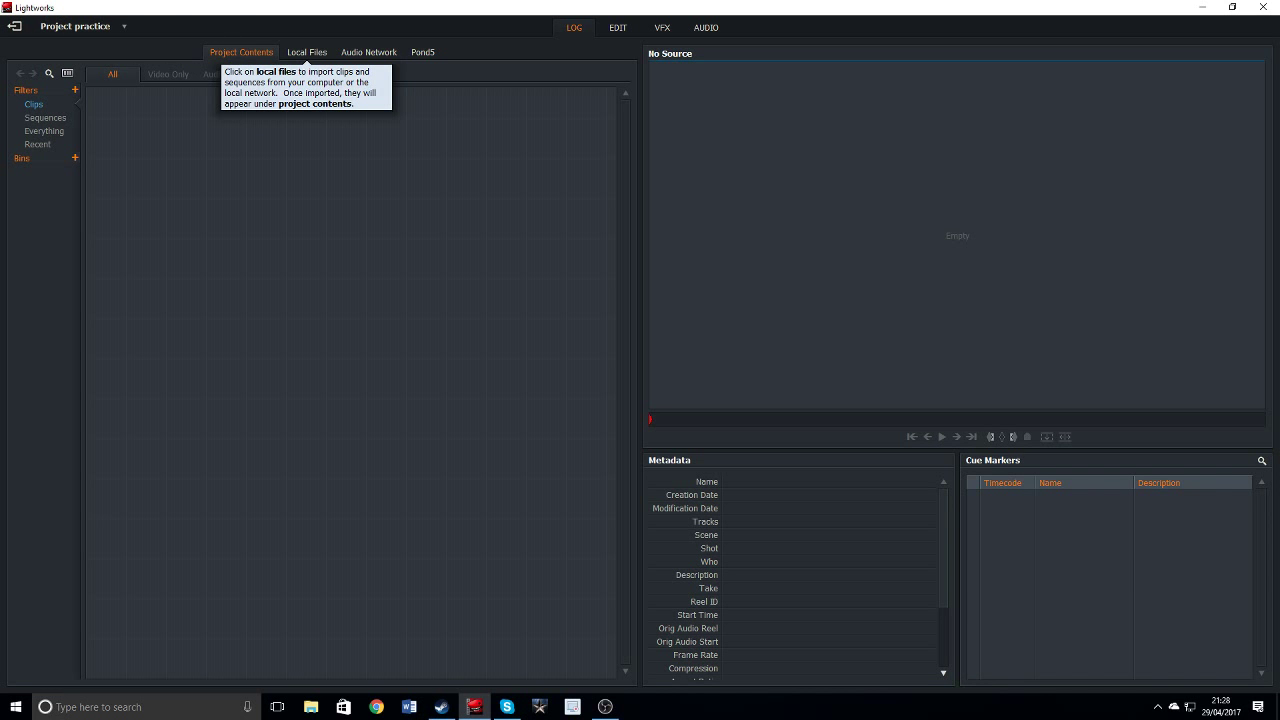
click(306, 52)
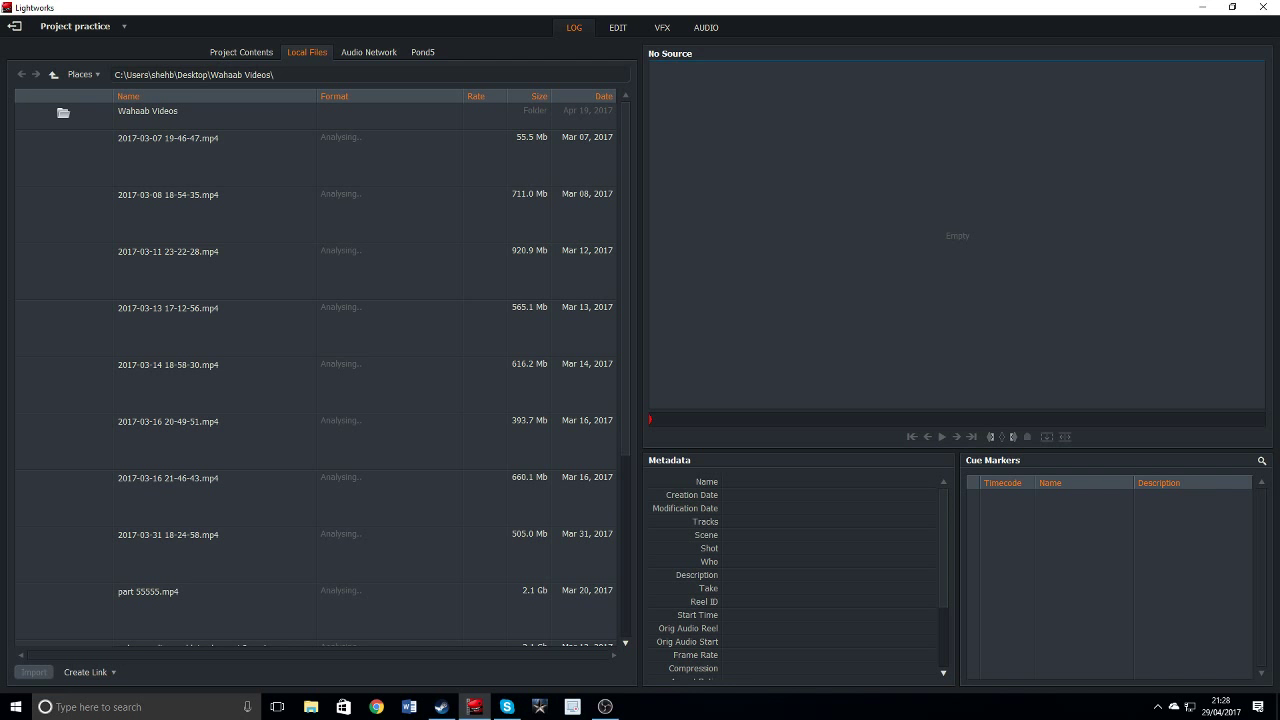
click(241, 52)
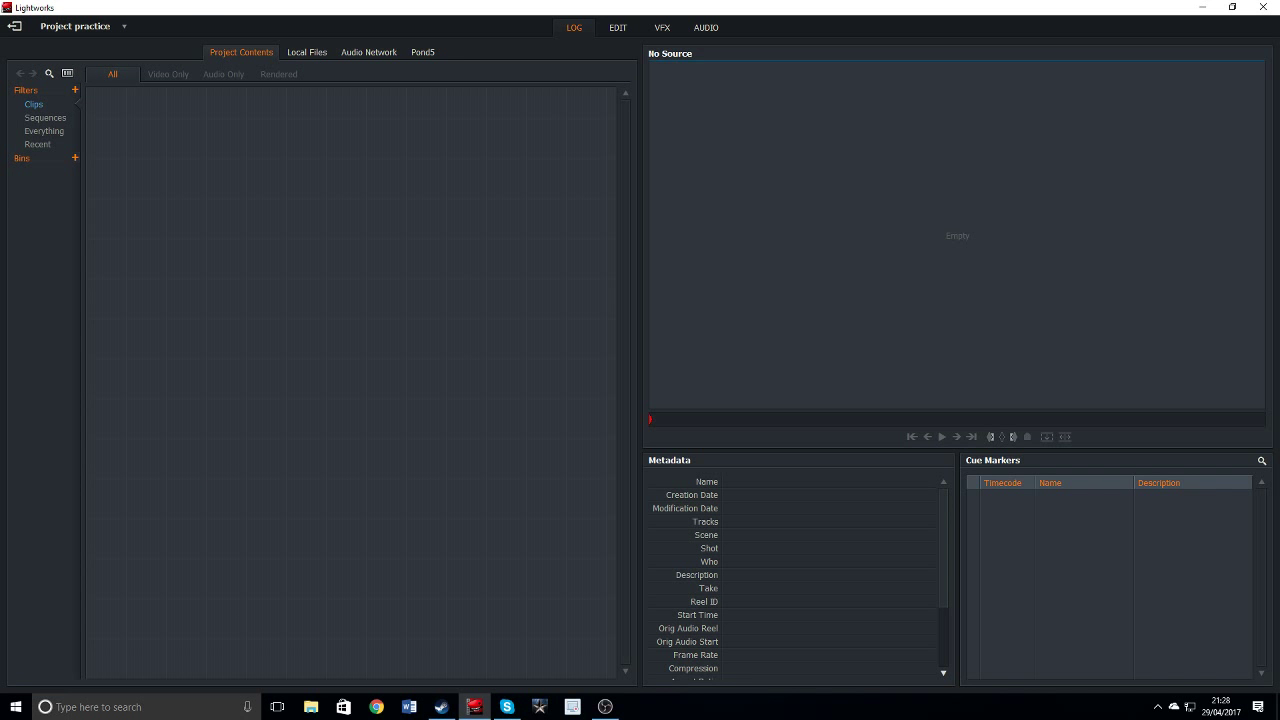
key(super+Down)
double_click(560, 8)
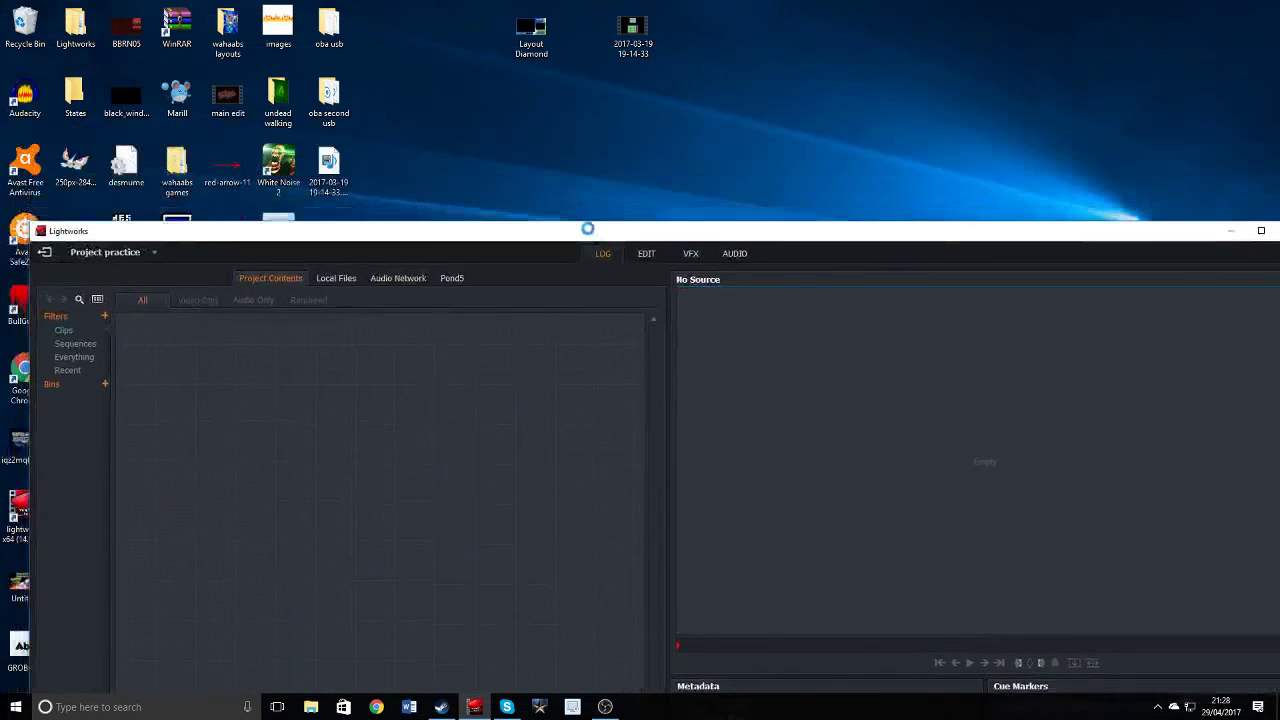
drag(531, 30, 380, 420)
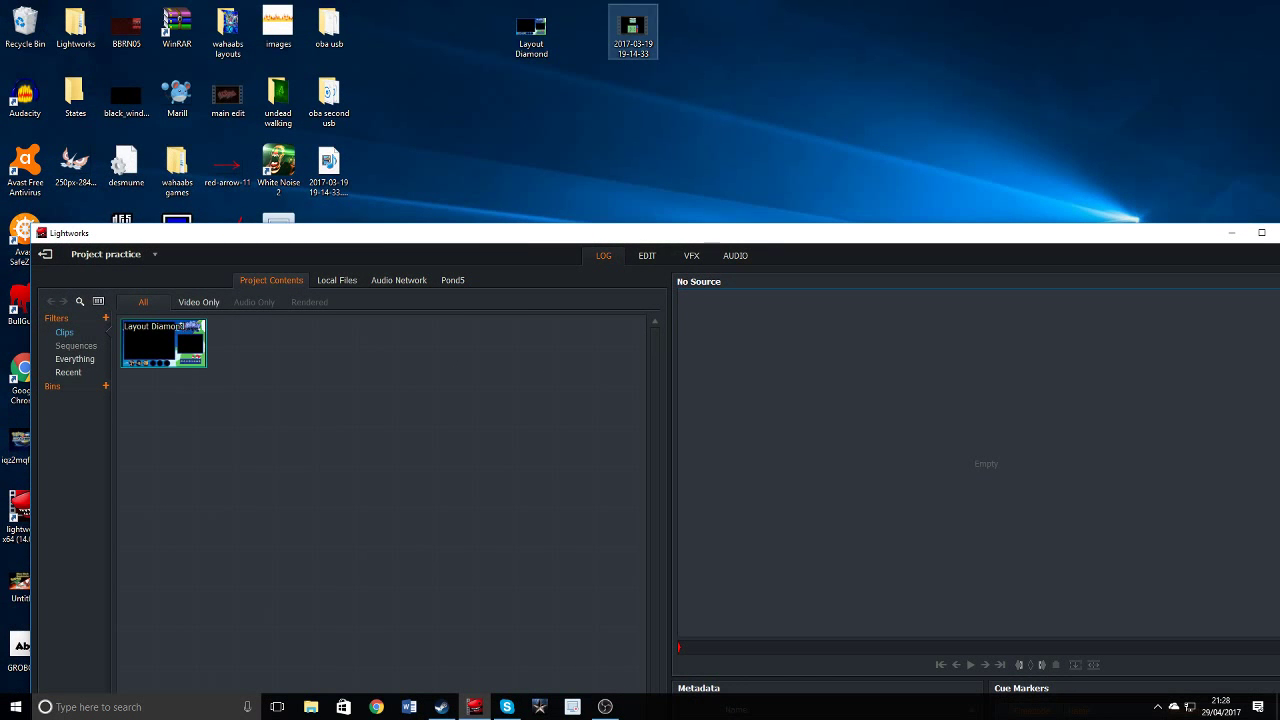
drag(632, 30, 654, 140)
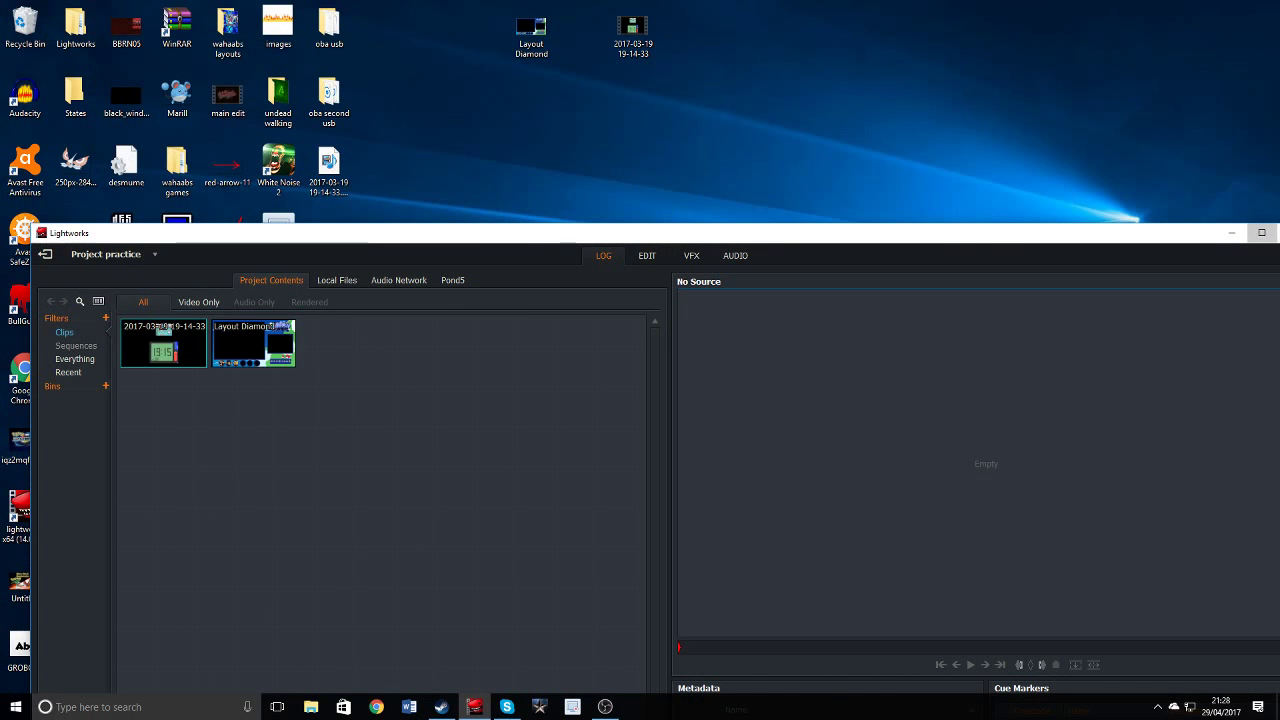
click(1261, 232)
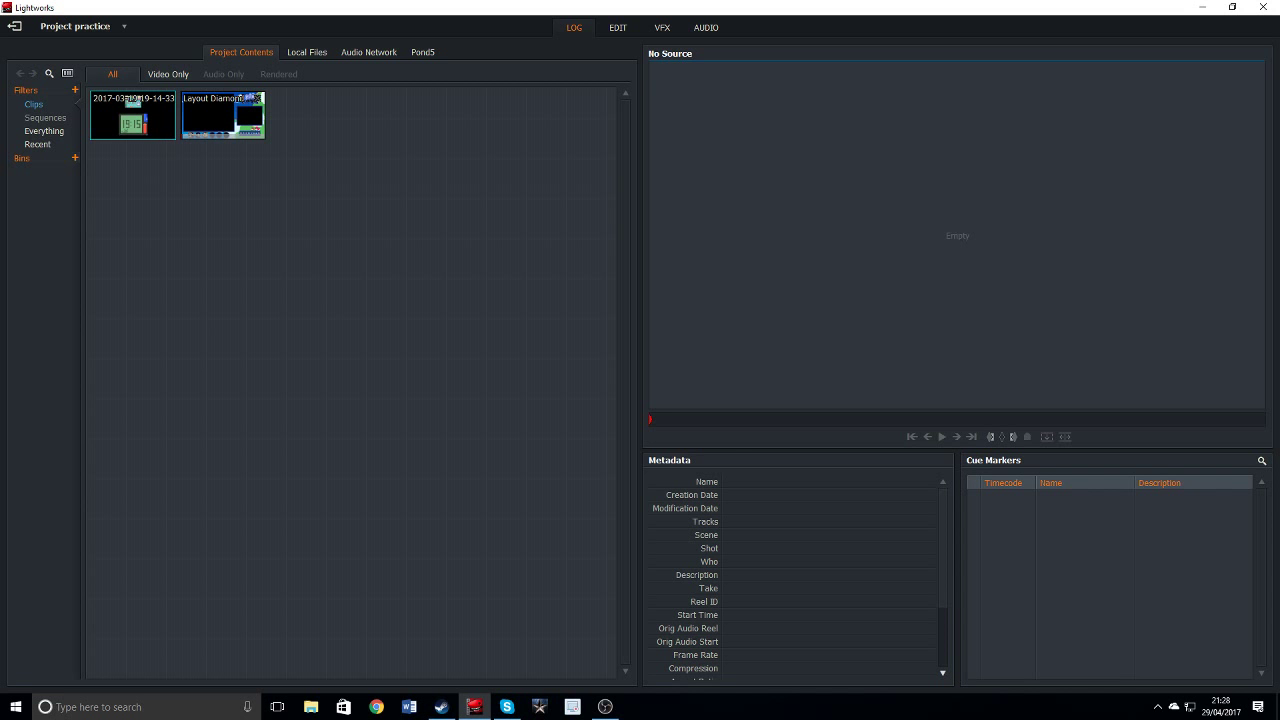
Load the Layout Diamond clip in the viewer and place it into a new edit sequence.
drag(222, 115, 851, 190)
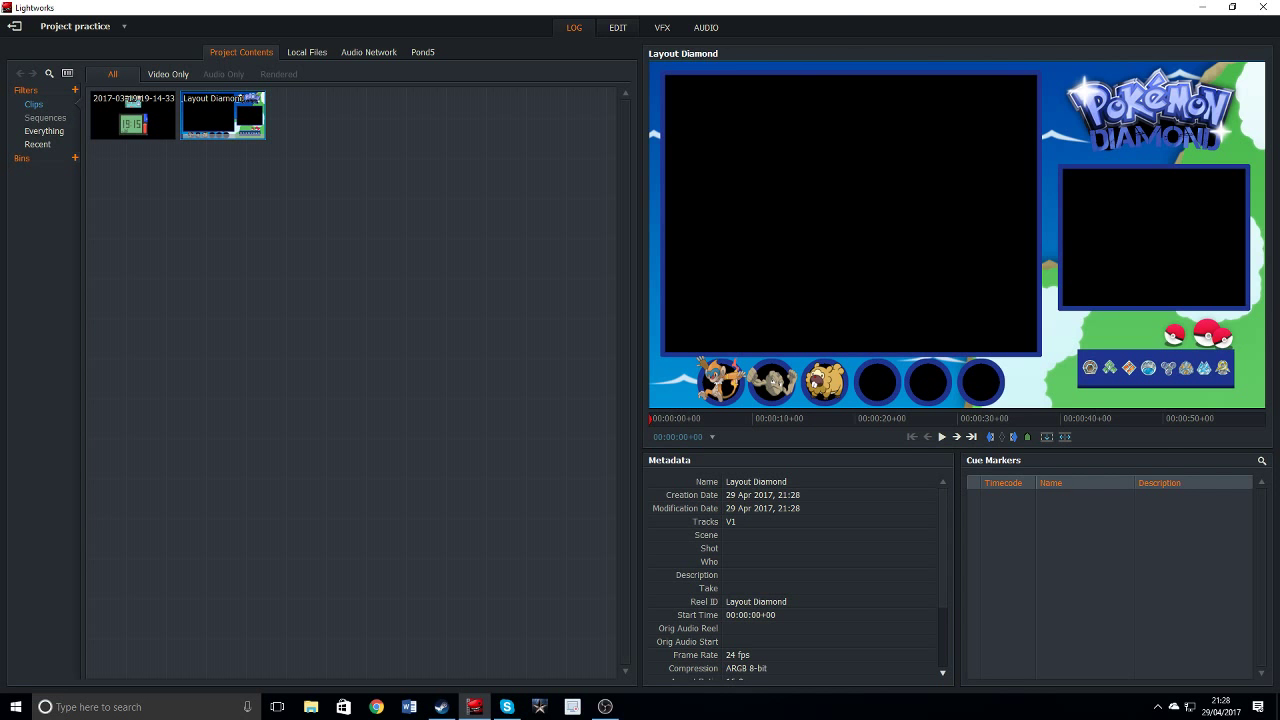
click(617, 27)
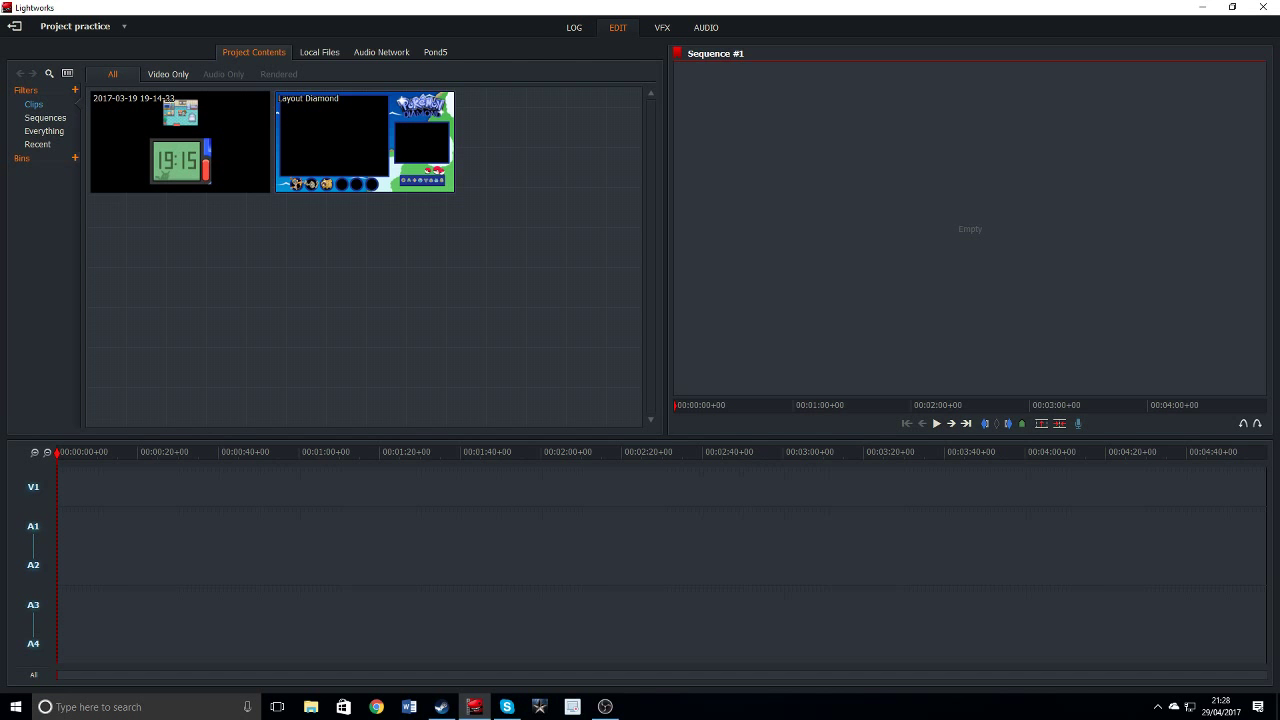
click(573, 27)
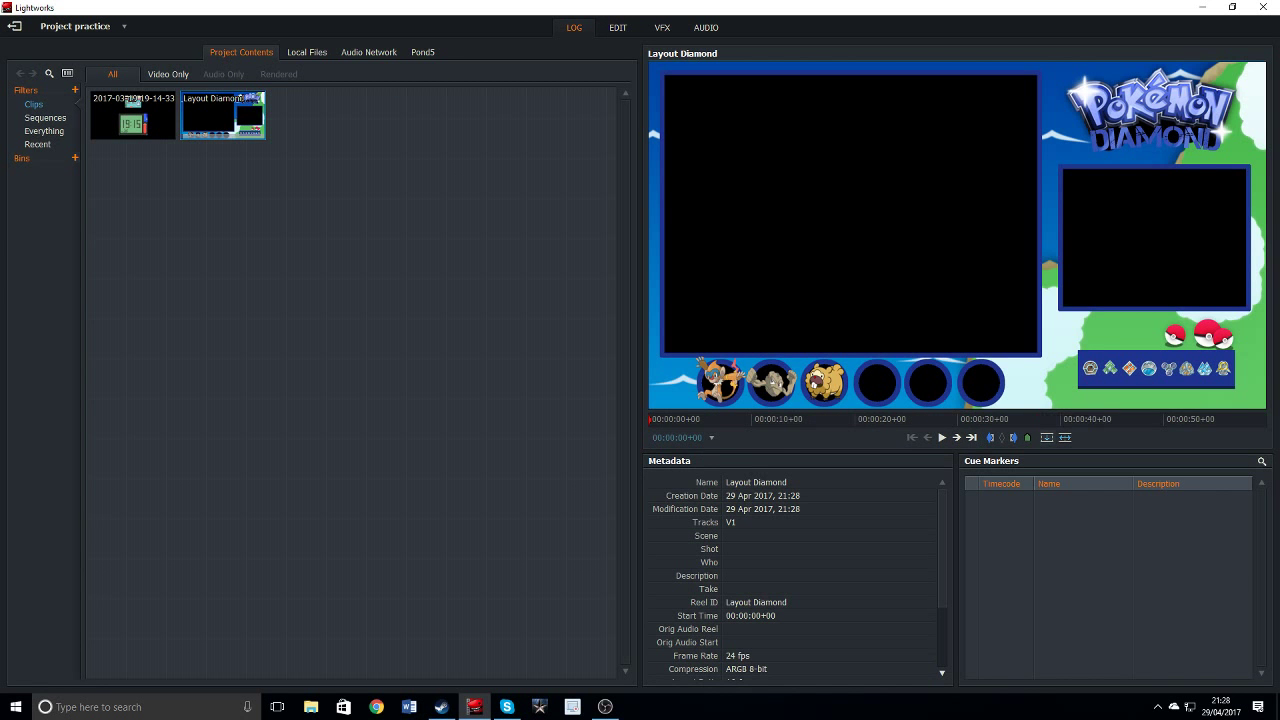
click(1046, 437)
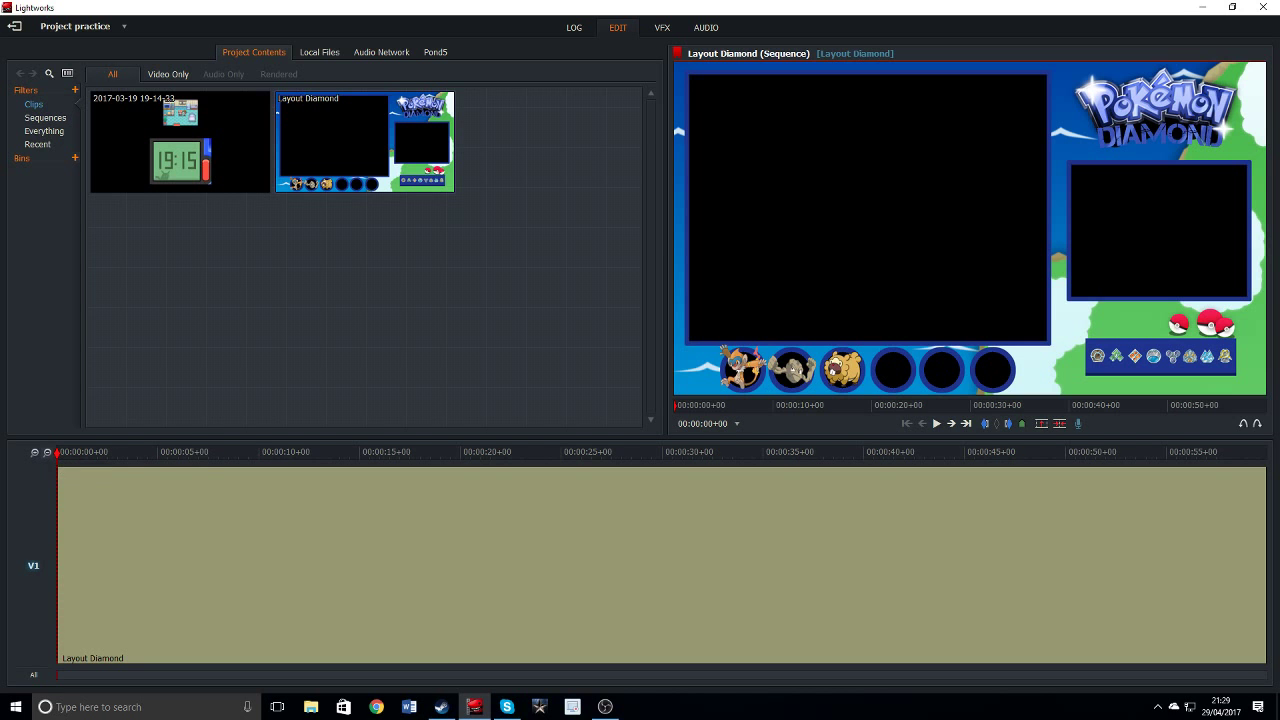
right_click(45, 452)
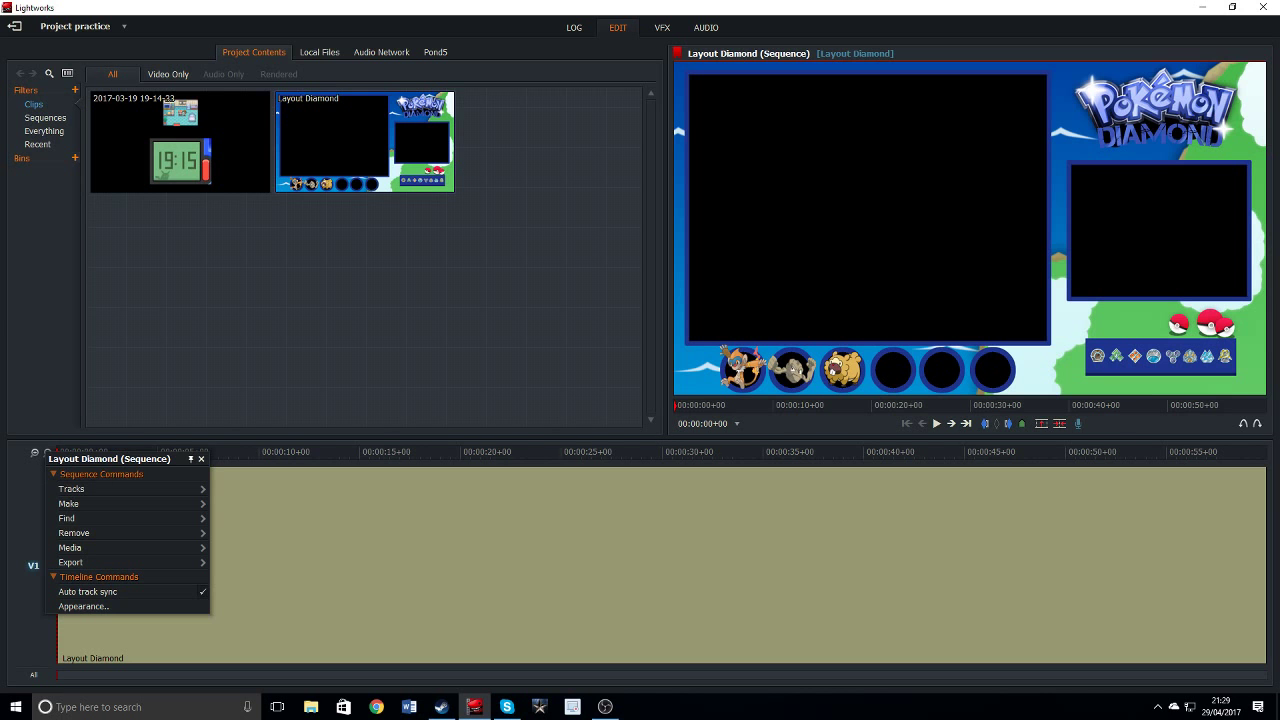
click(33, 565)
right_click(38, 468)
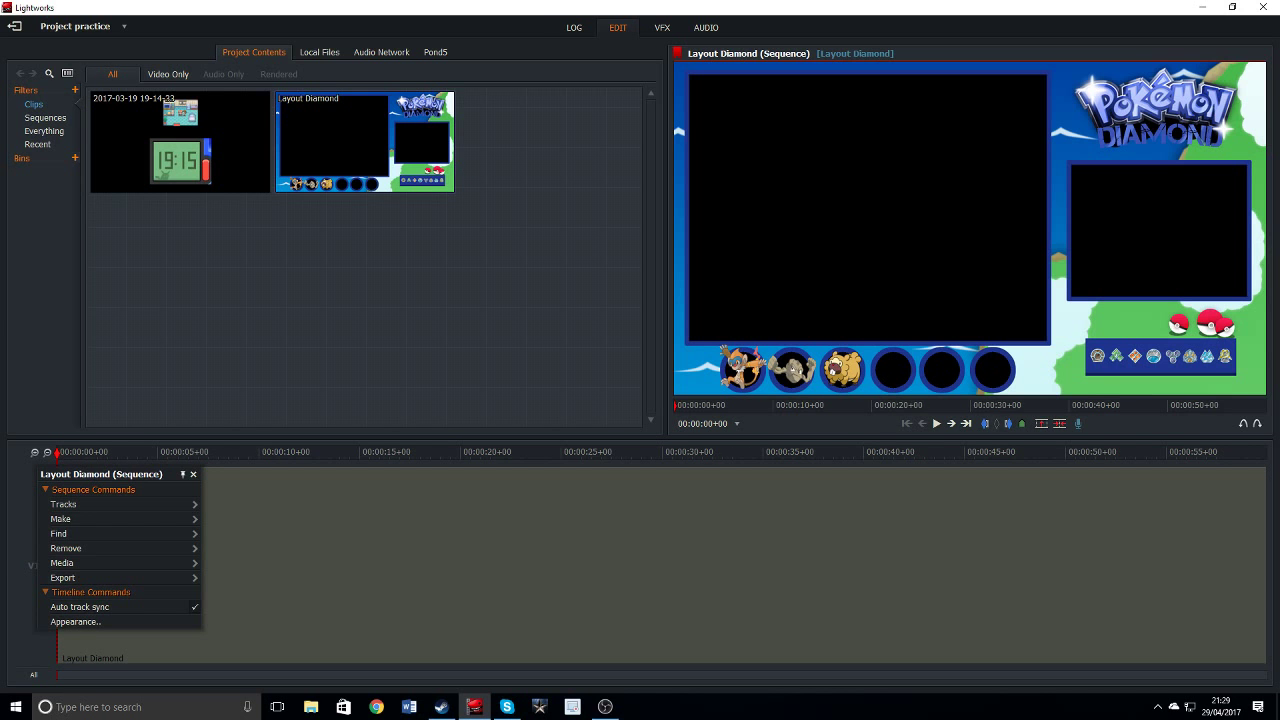
key(Escape)
click(33, 565)
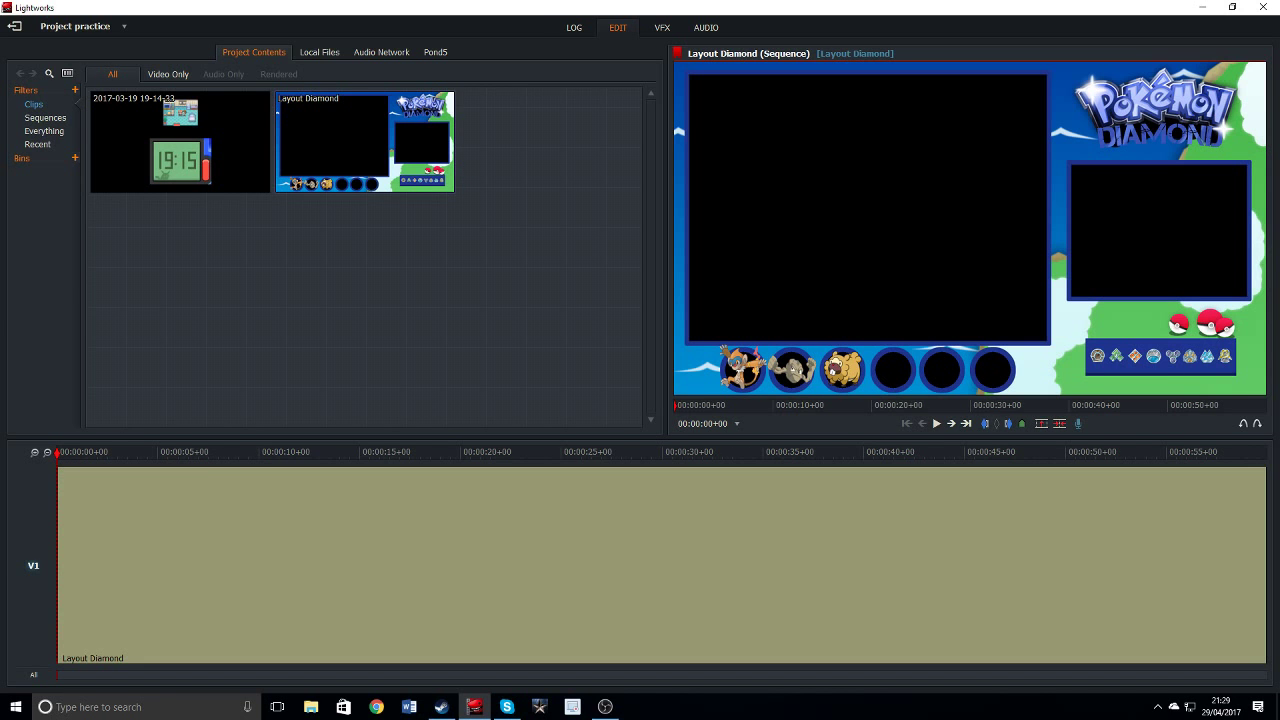
Add two video tracks before V1 in the Layout Diamond sequence.
right_click(38, 468)
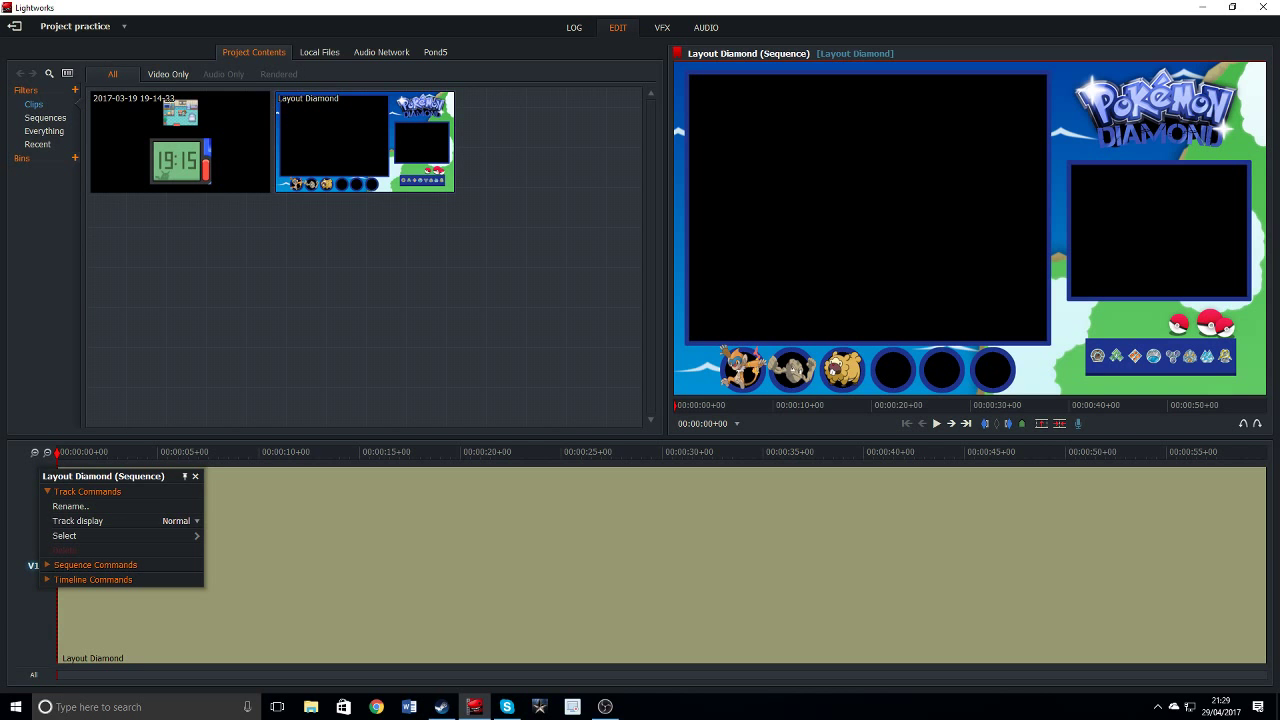
click(95, 564)
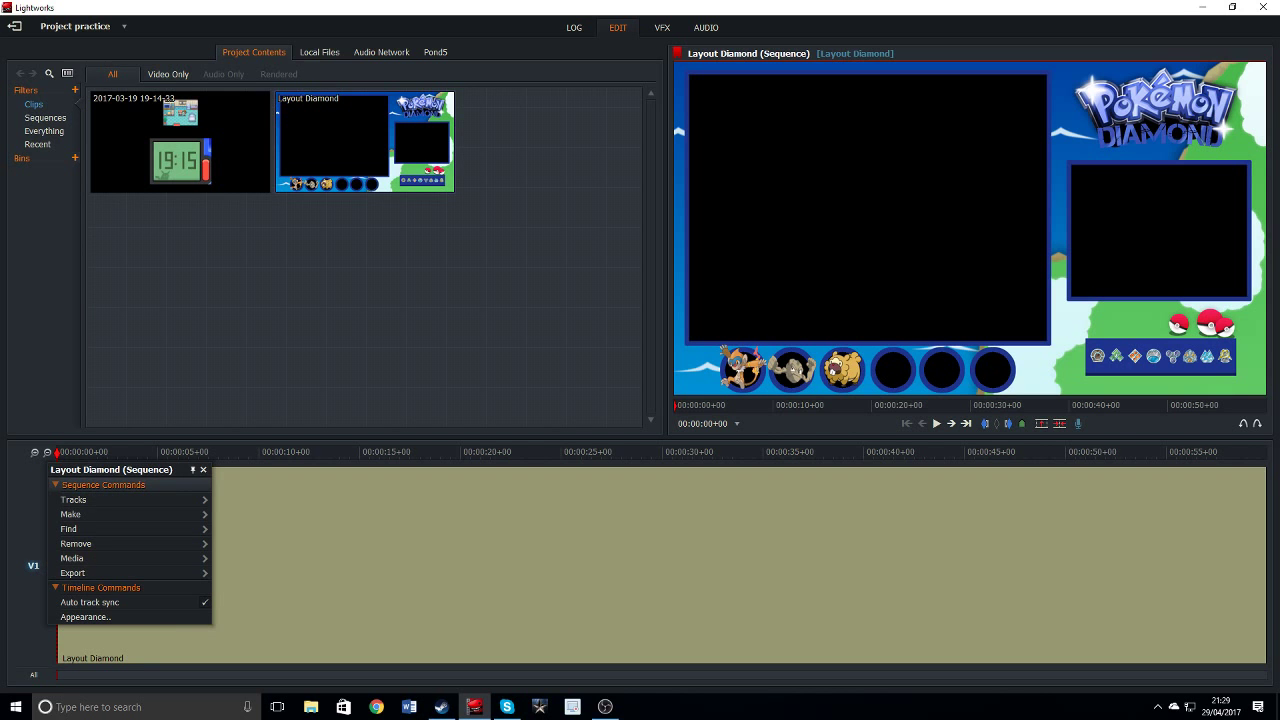
click(103, 484)
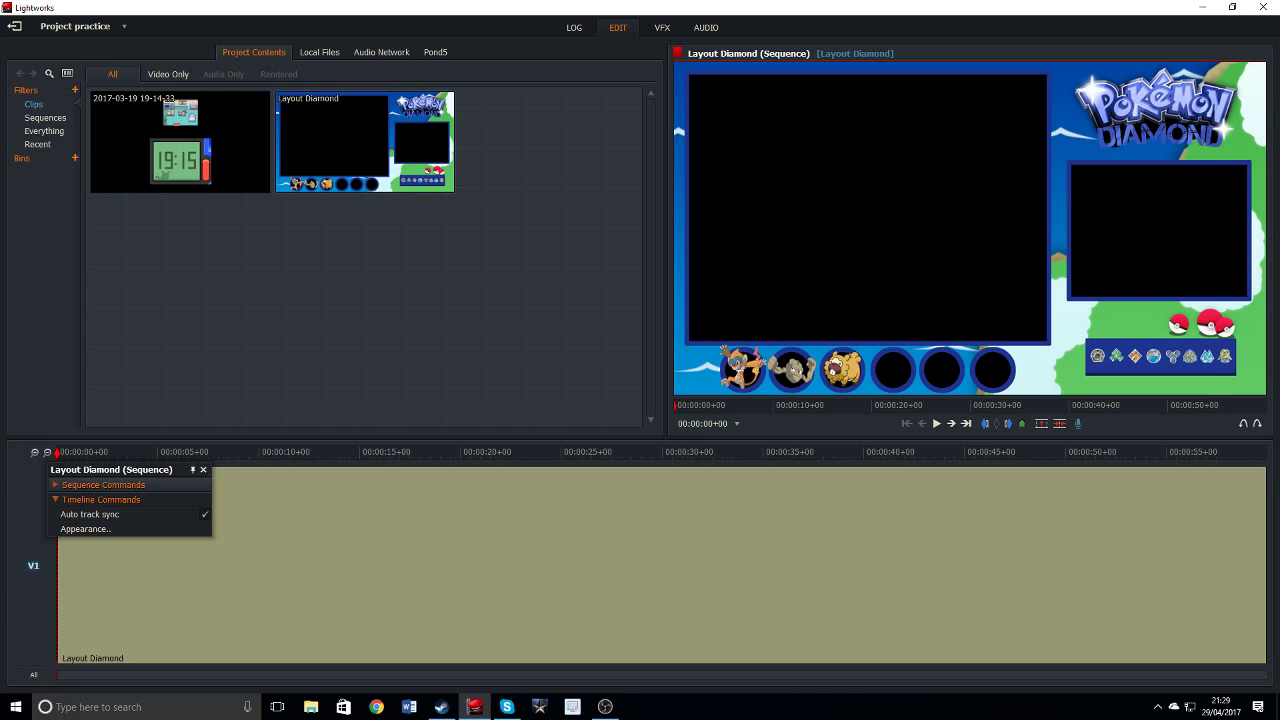
click(100, 484)
click(100, 484)
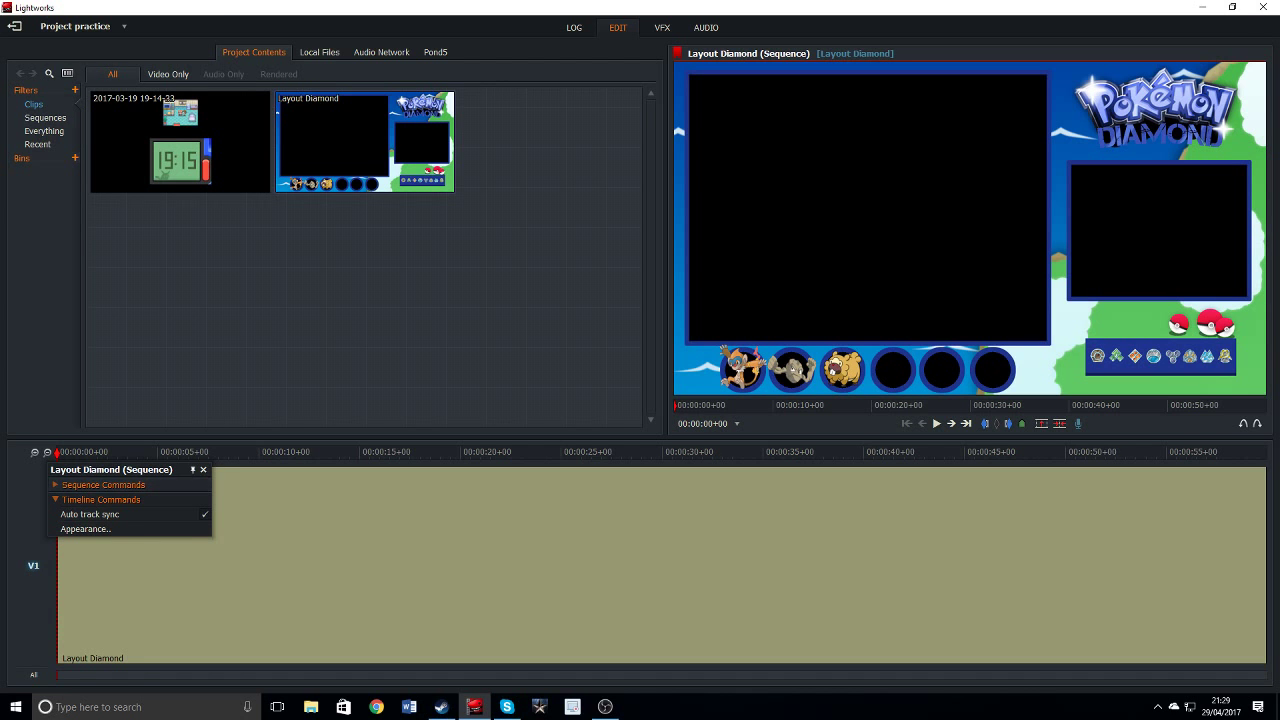
click(100, 484)
click(130, 514)
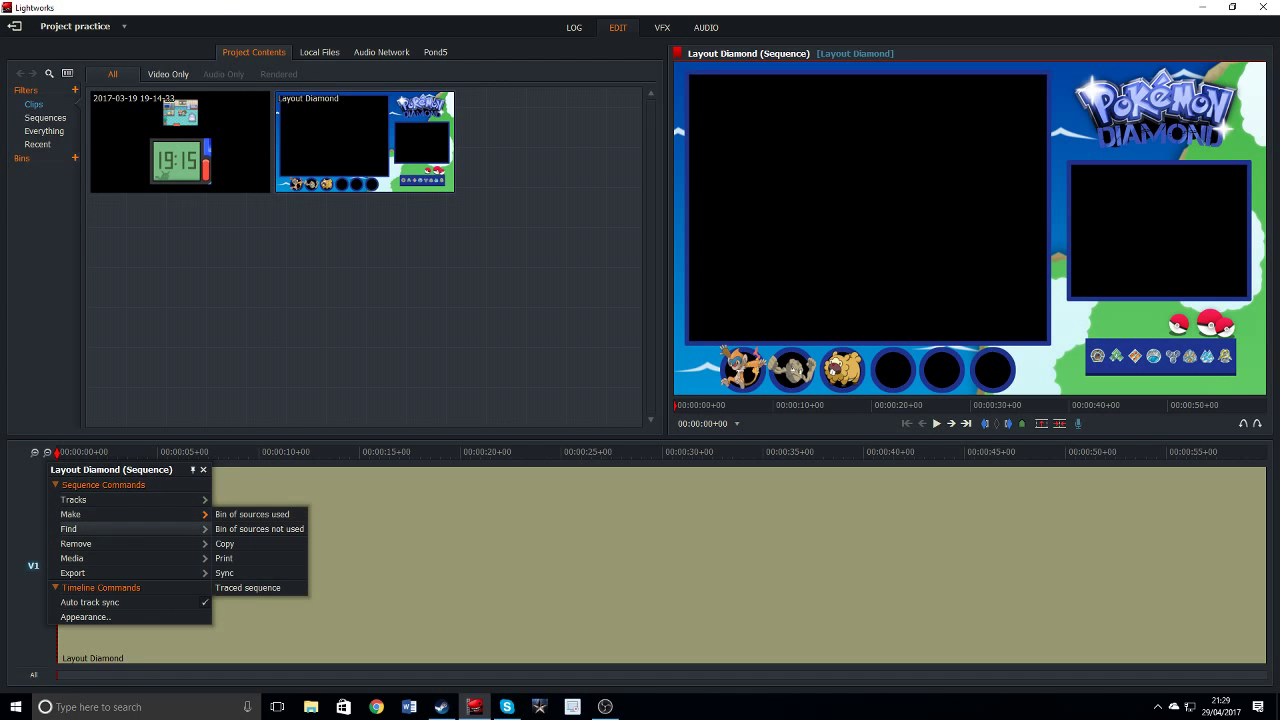
mouse_move(100, 499)
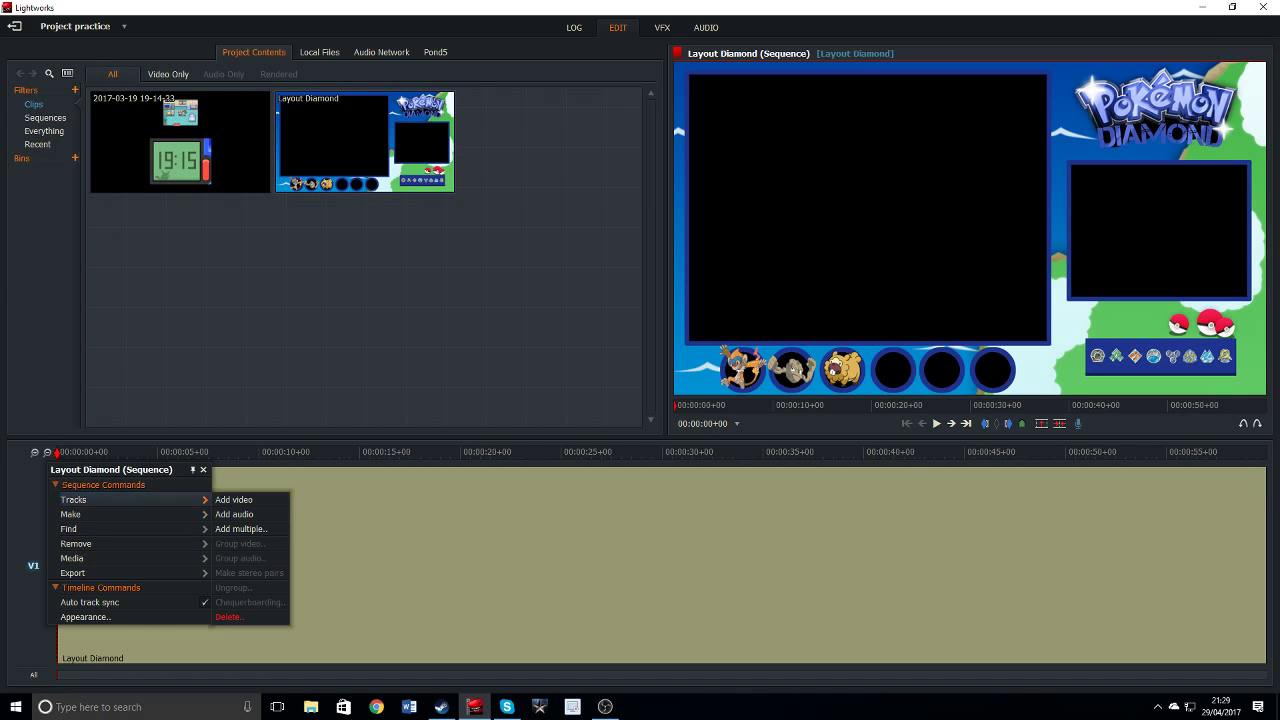
click(250, 528)
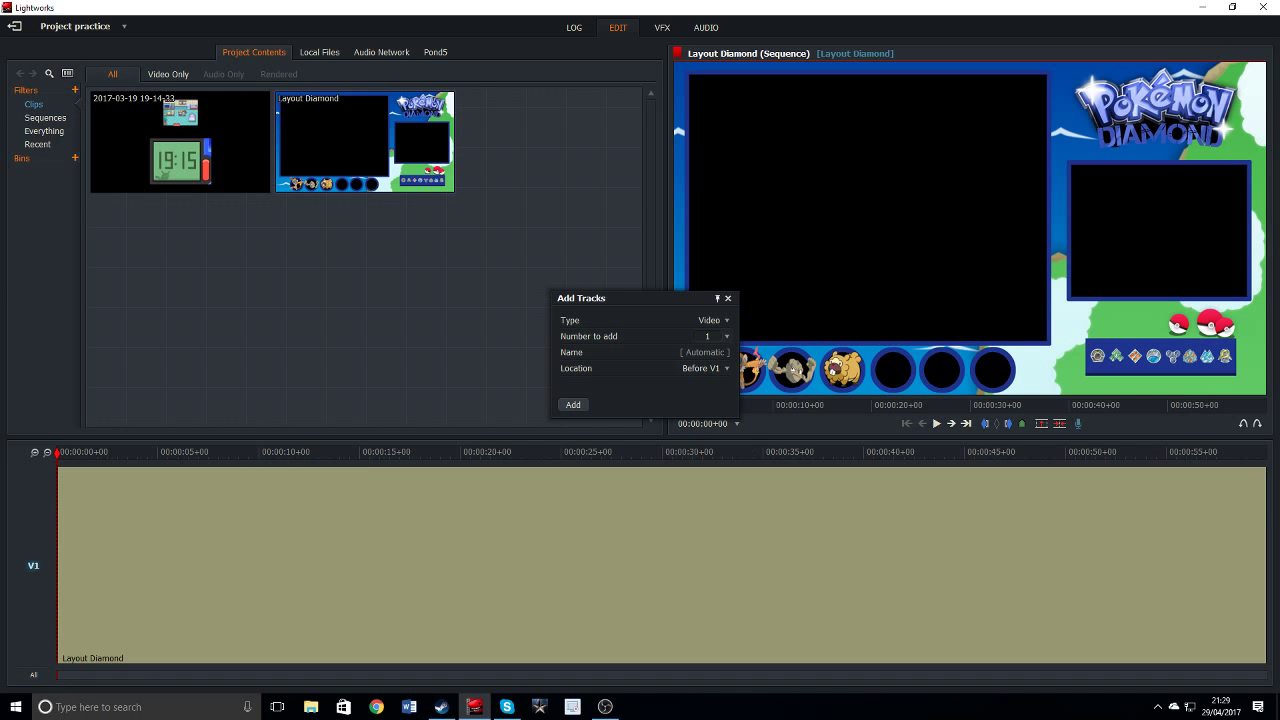
click(716, 336)
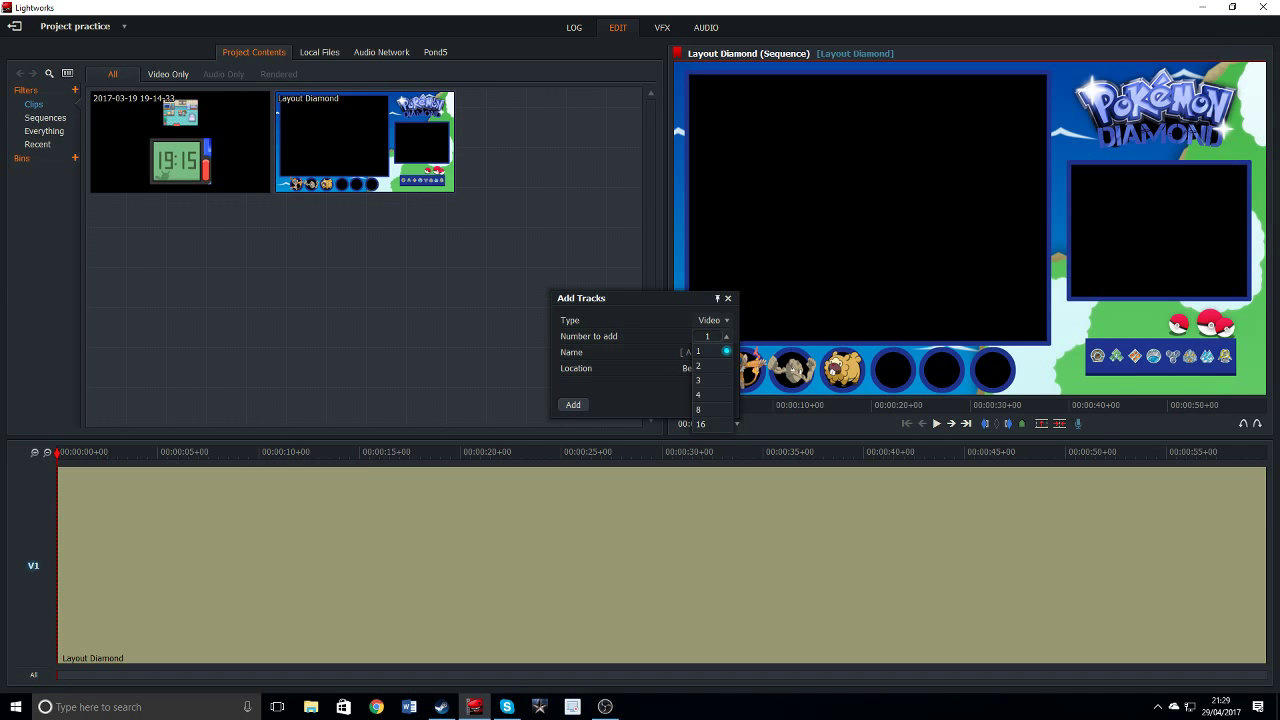
click(705, 365)
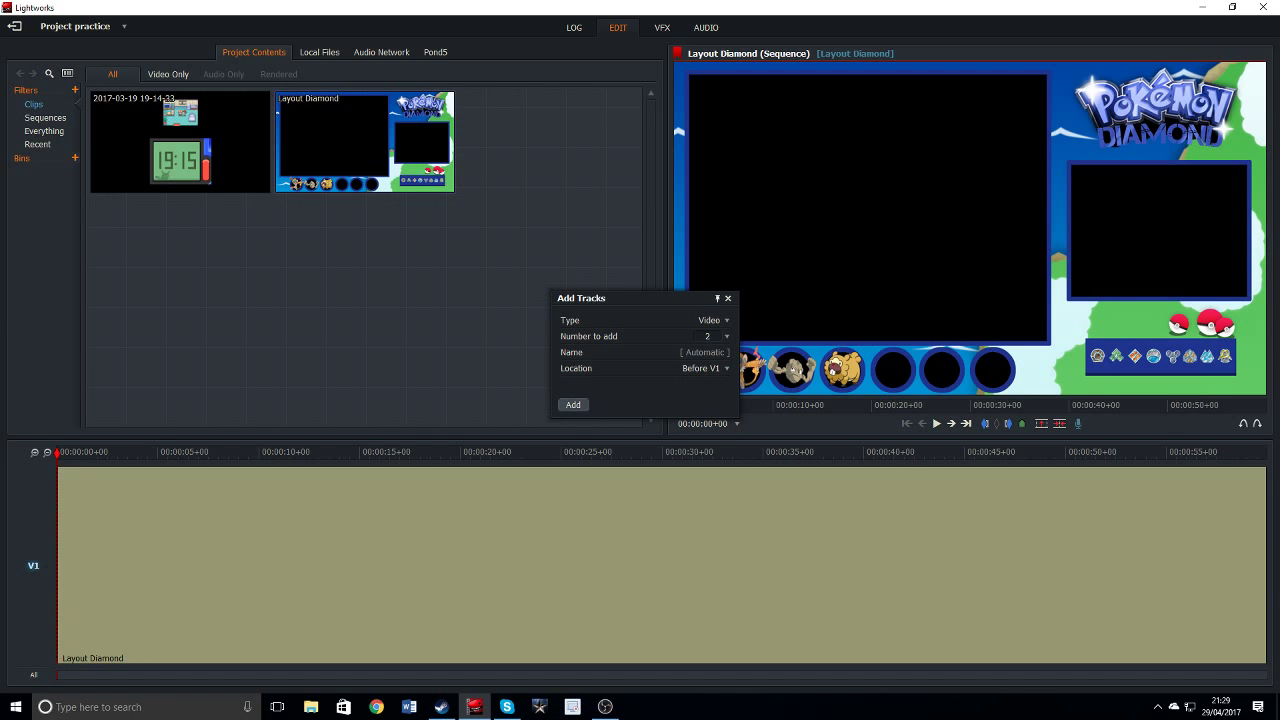
click(573, 404)
Add two audio tracks at location A1 in the Layout Diamond sequence.
right_click(130, 470)
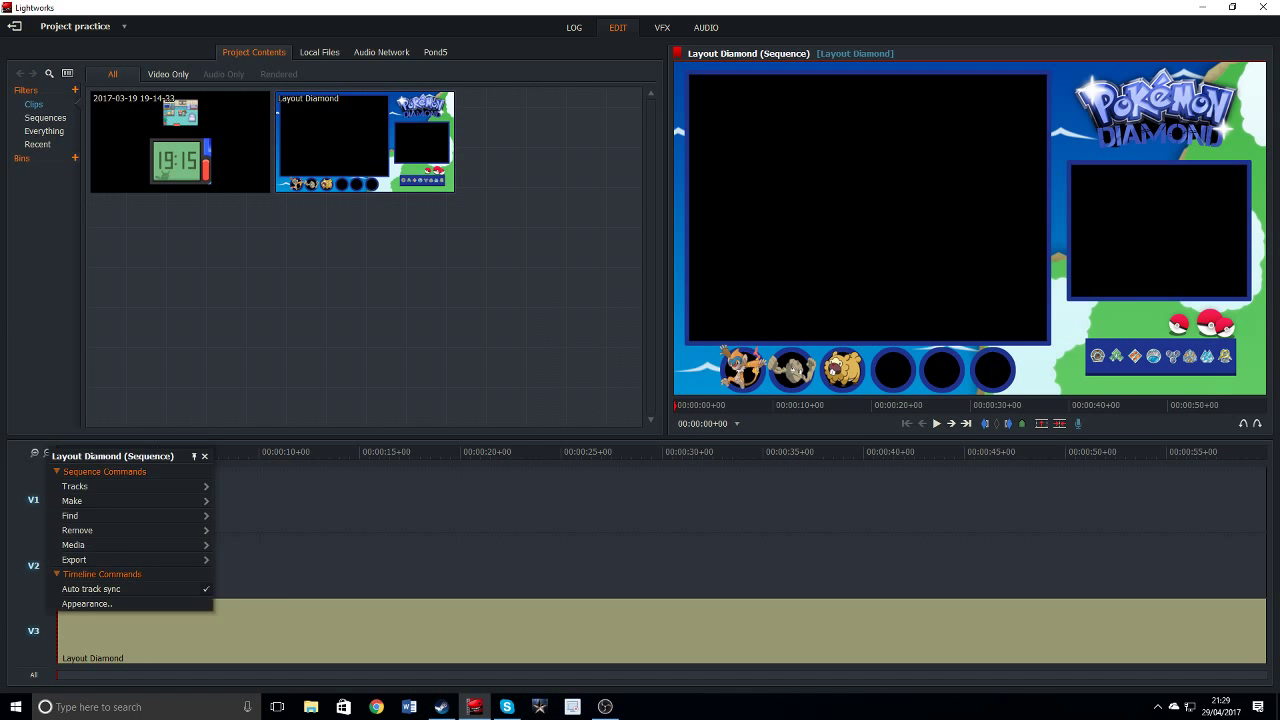
mouse_move(134, 486)
click(242, 515)
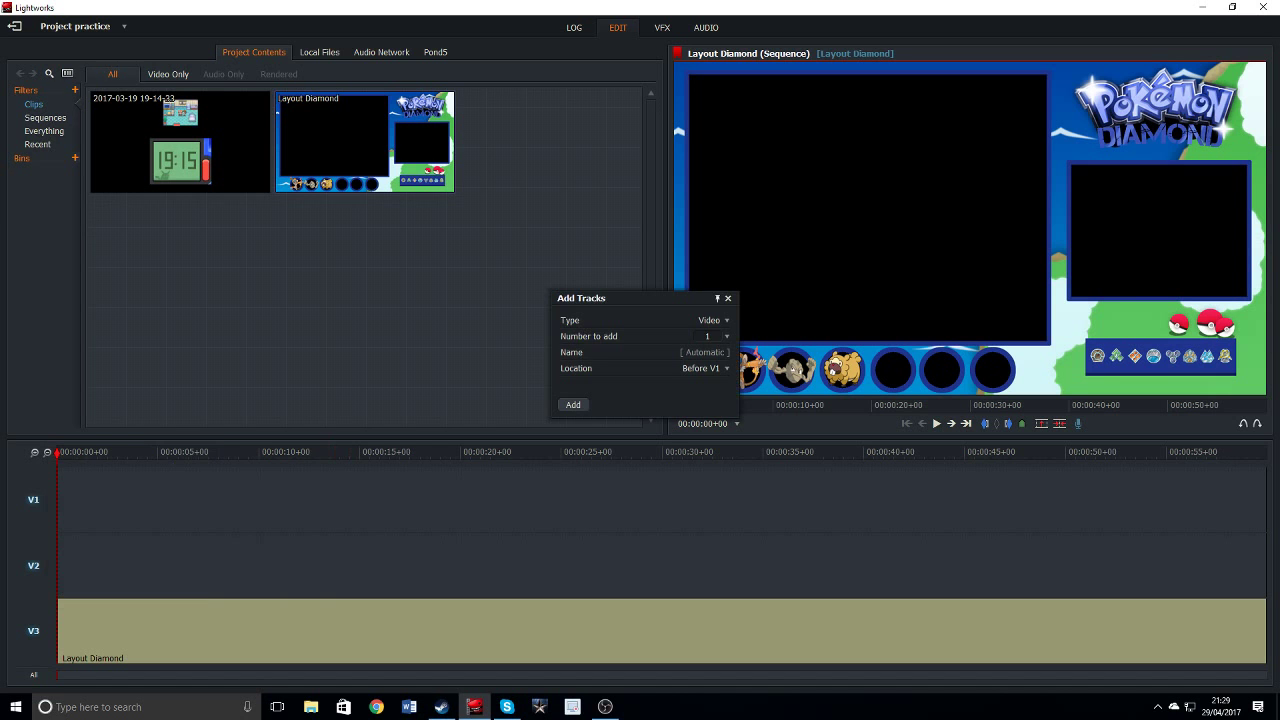
click(713, 320)
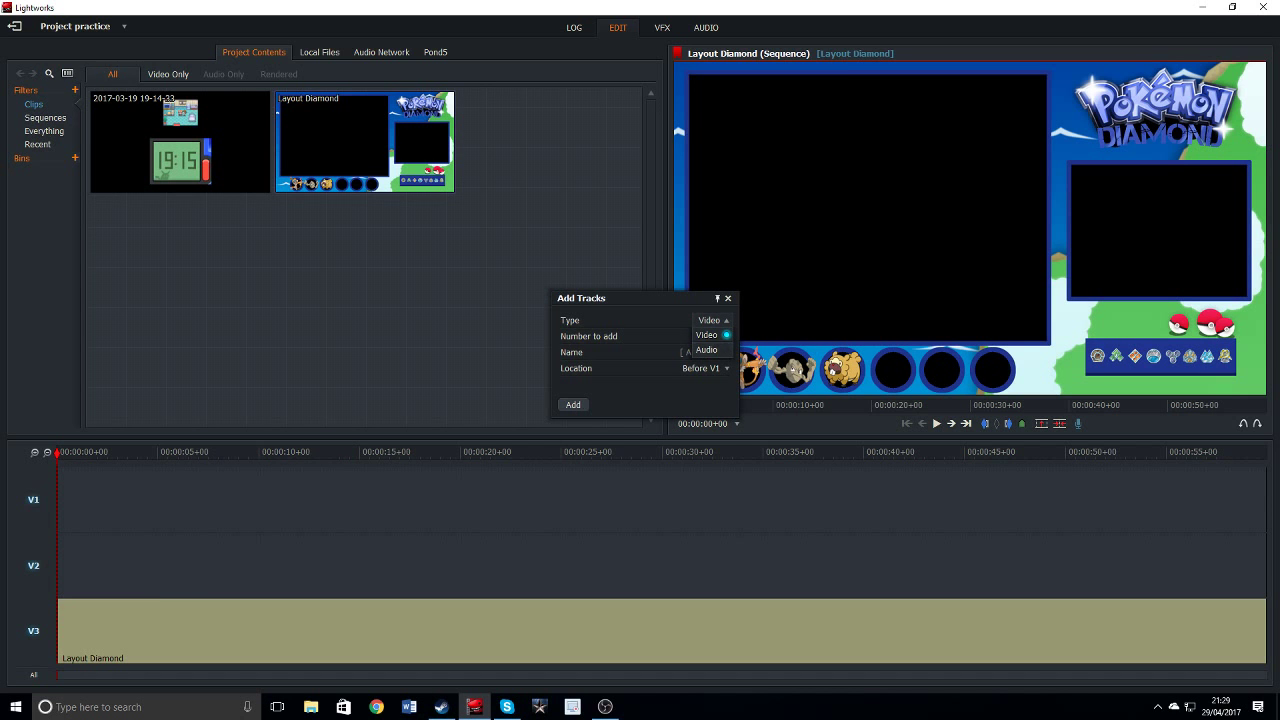
click(708, 349)
click(713, 336)
click(700, 366)
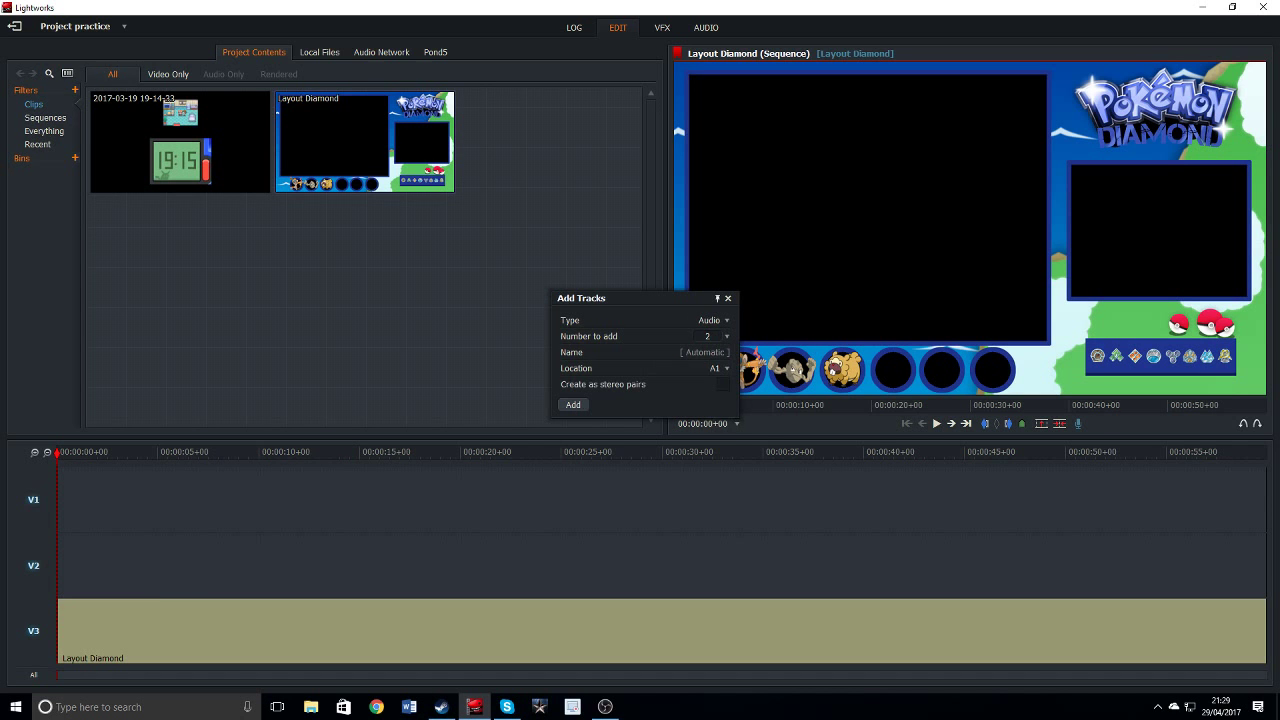
click(573, 404)
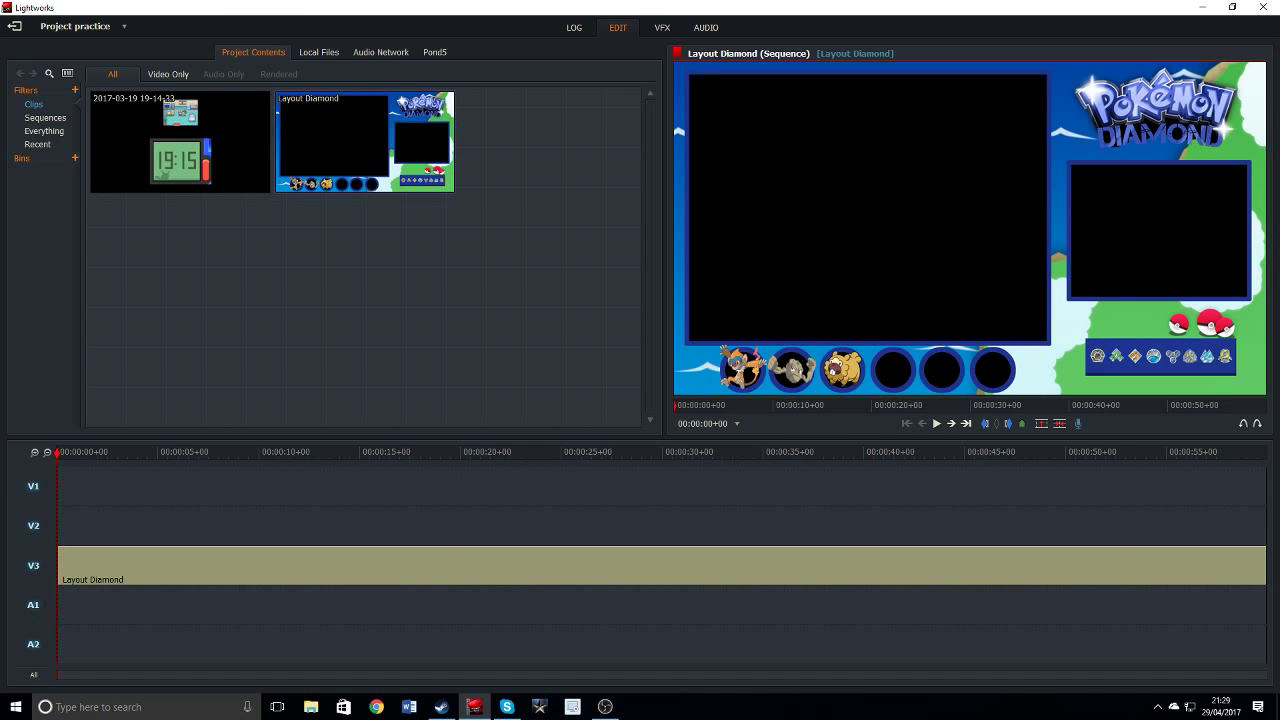
double_click(180, 140)
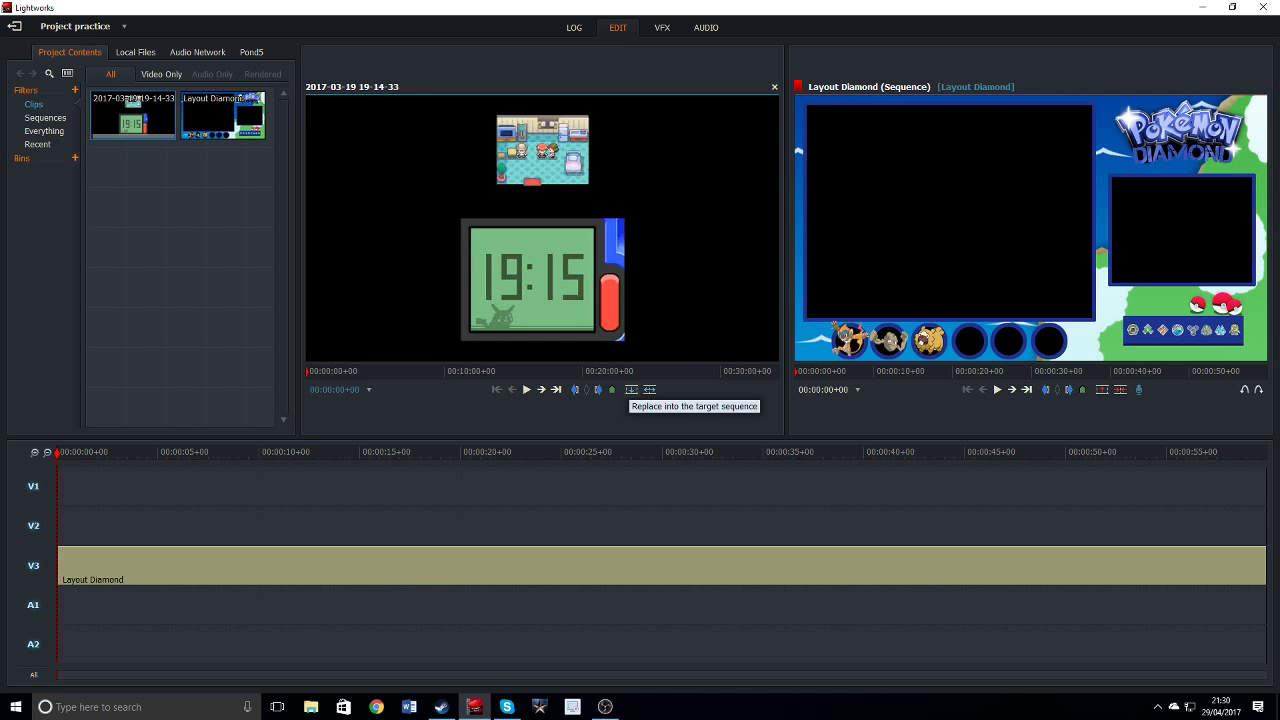
click(631, 389)
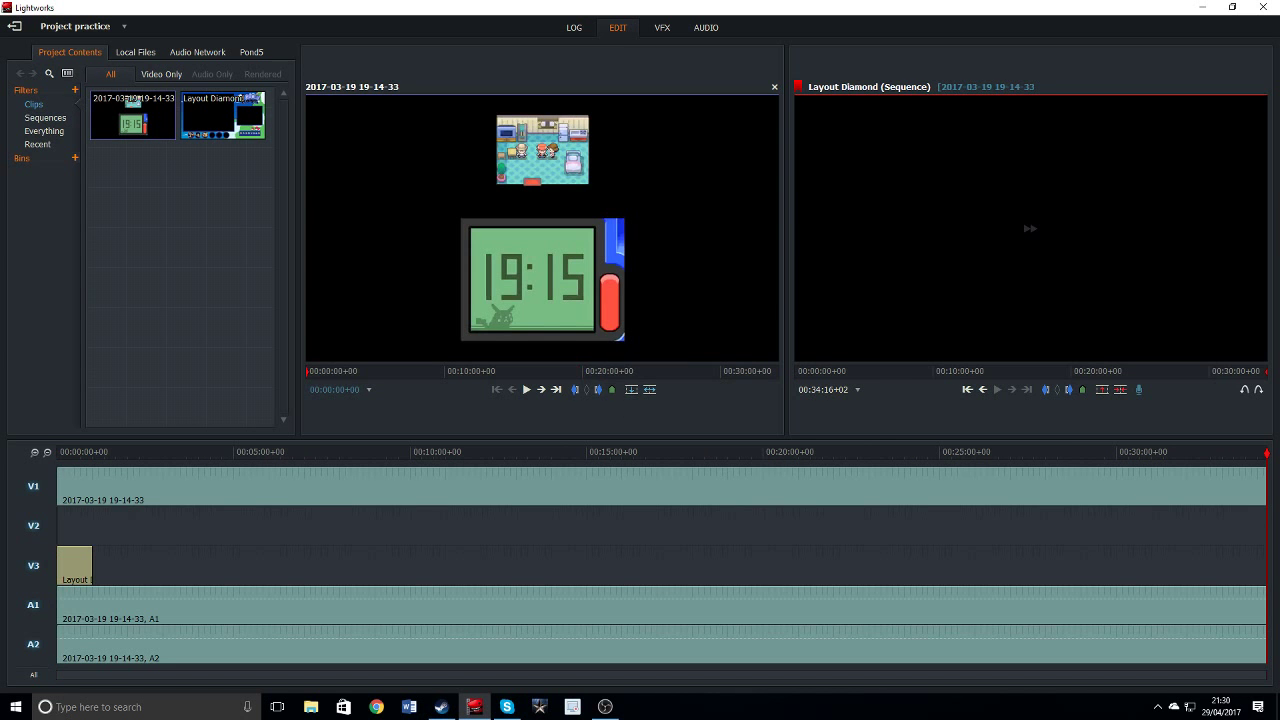
click(526, 389)
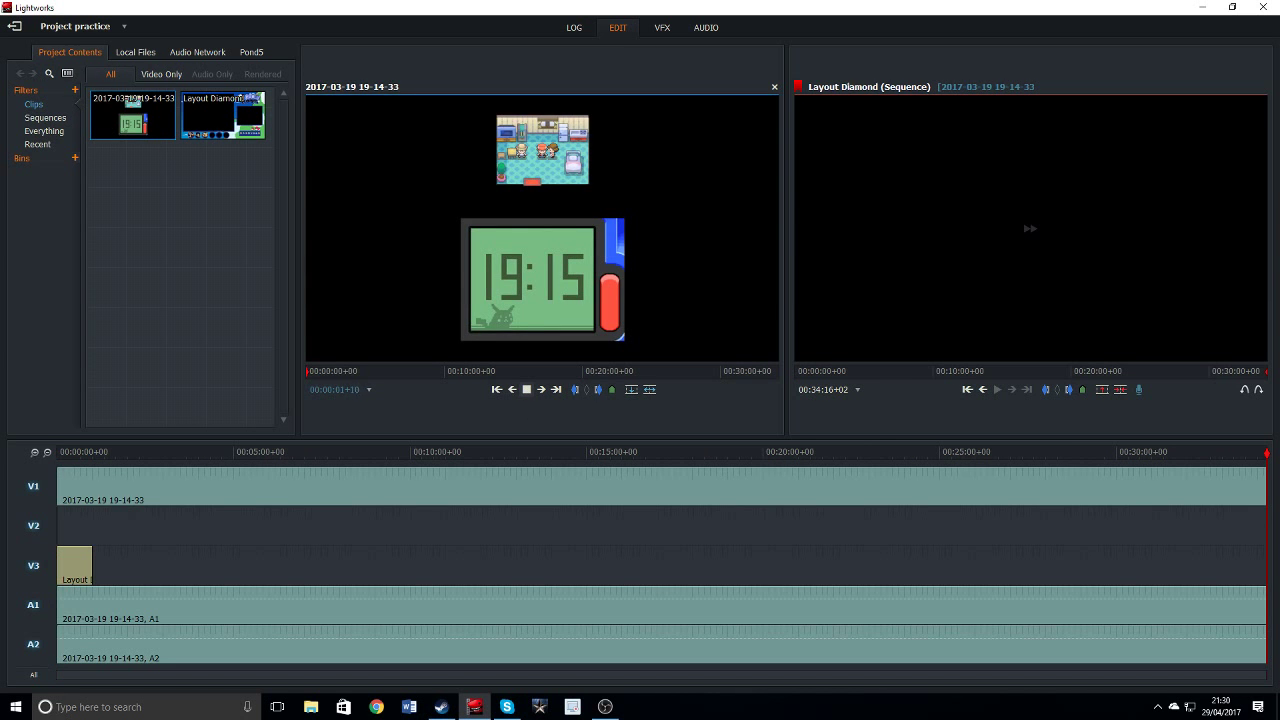
key(space)
With tracks V1, A1 and A2 disabled, insert a second copy of the gameplay video on V2 and move it to the sequence start.
click(33, 486)
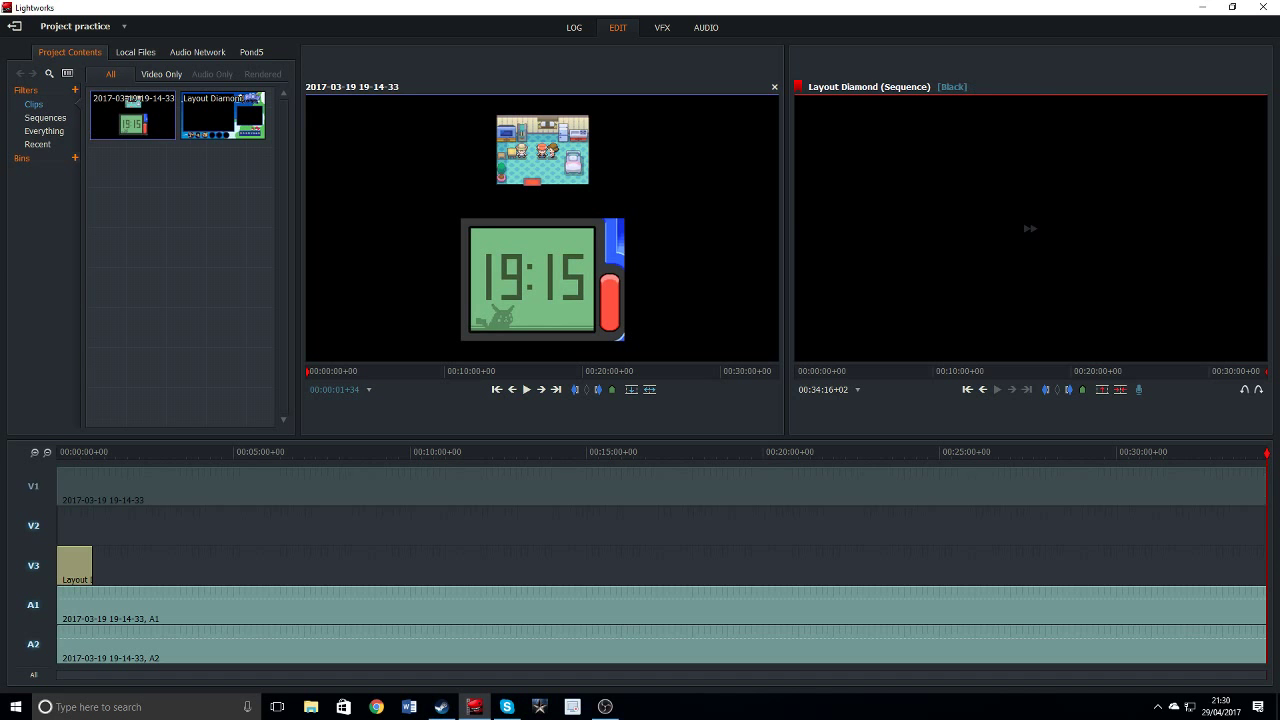
click(33, 605)
click(33, 644)
click(33, 644)
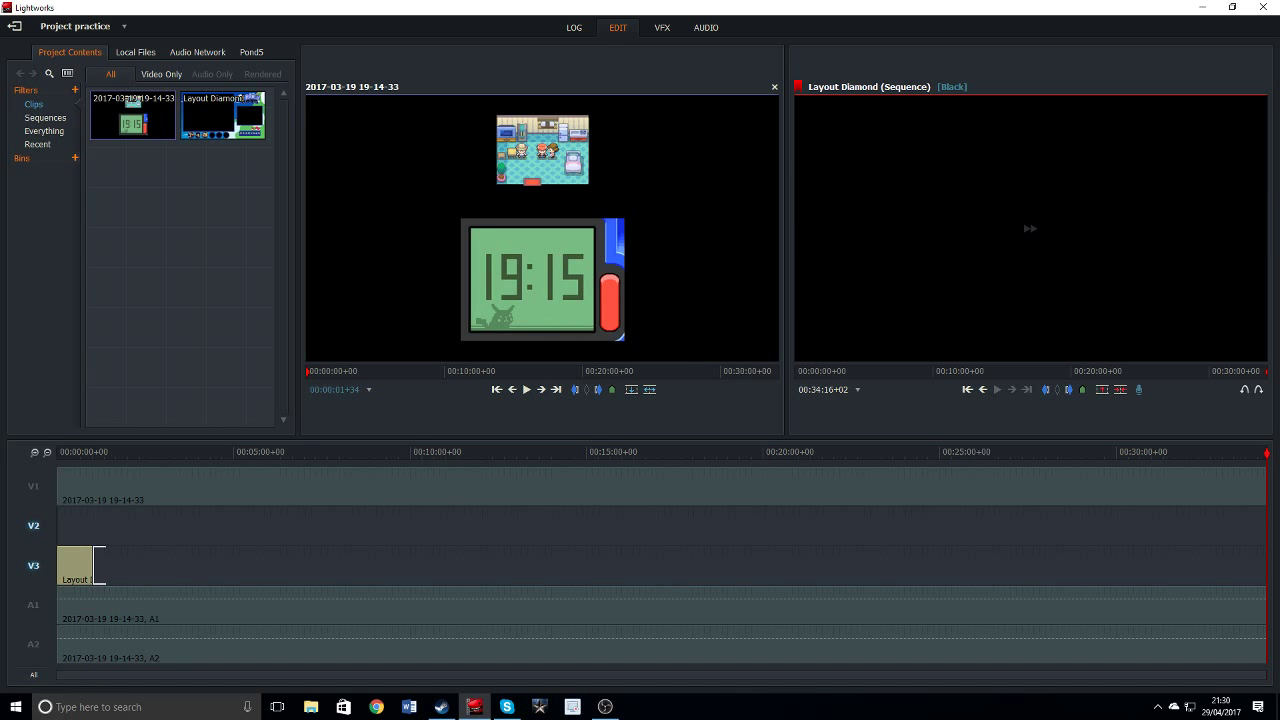
click(649, 389)
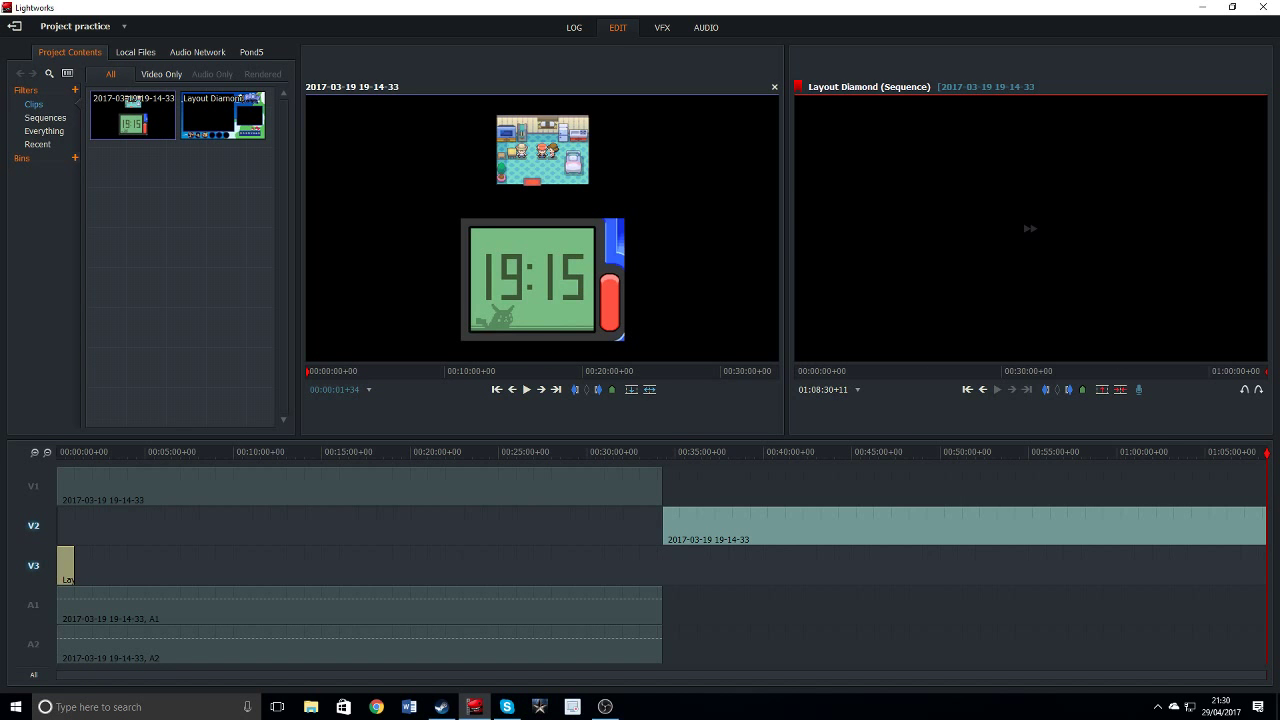
drag(930, 525, 342, 525)
drag(112, 525, 94, 525)
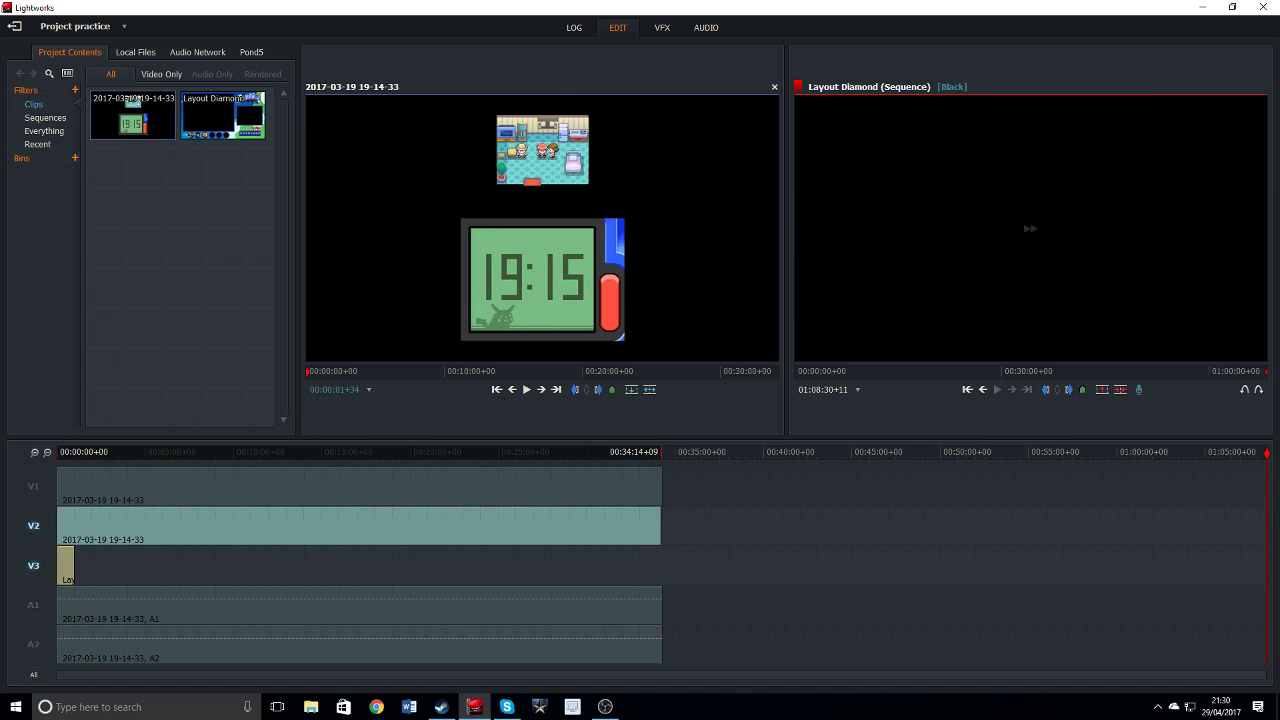
Extend the Layout Diamond clip on V3 to the end of the gameplay clips and re-enable tracks V1, A1 and A2.
key(Home)
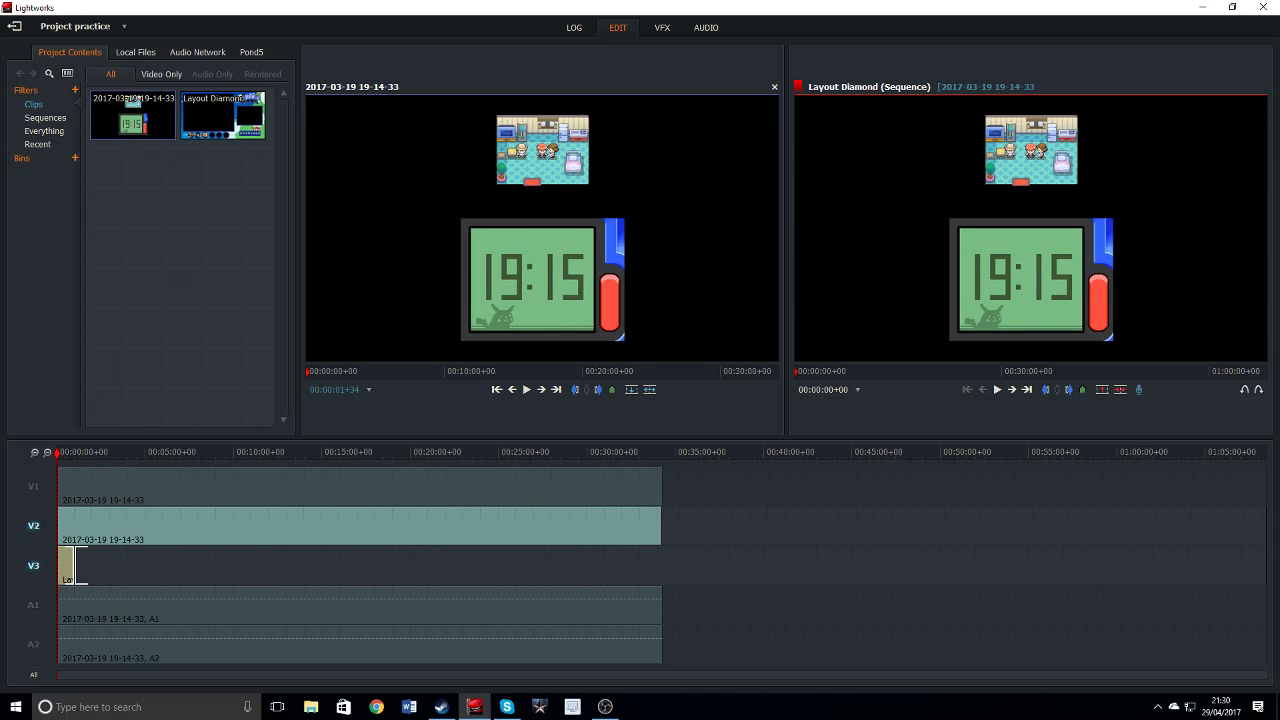
drag(78, 565, 662, 565)
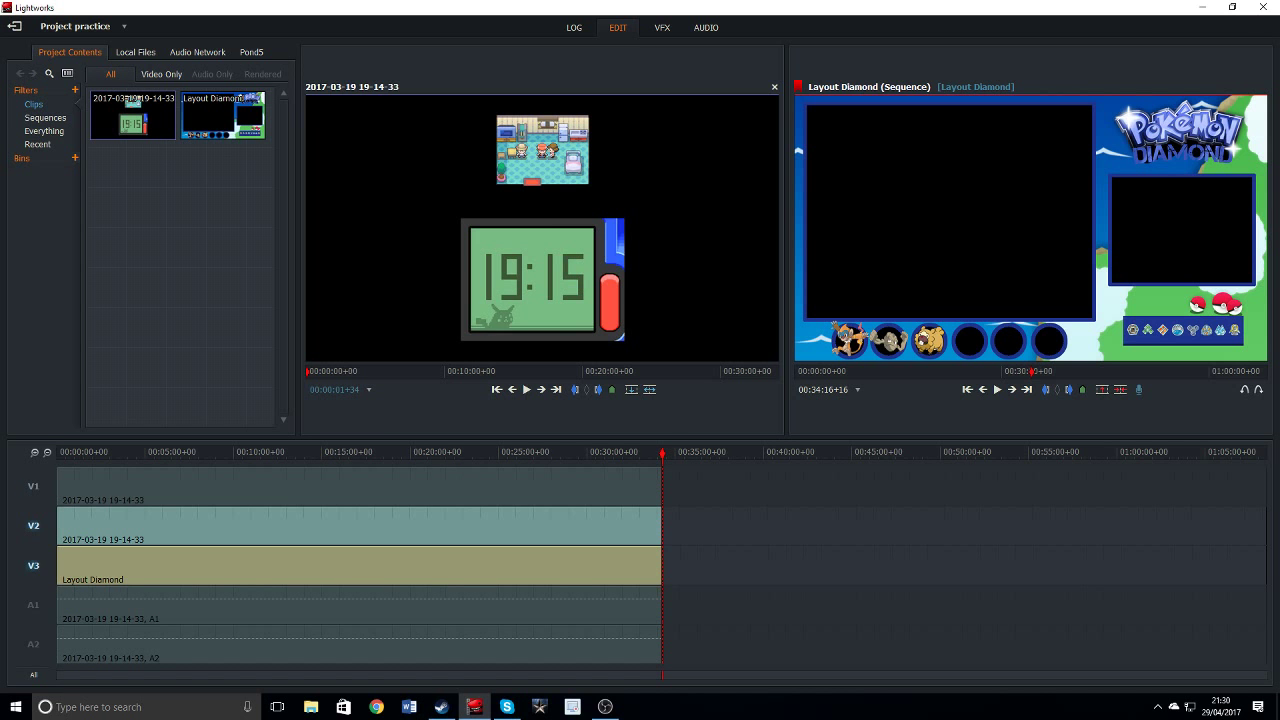
click(33, 486)
click(33, 605)
click(33, 644)
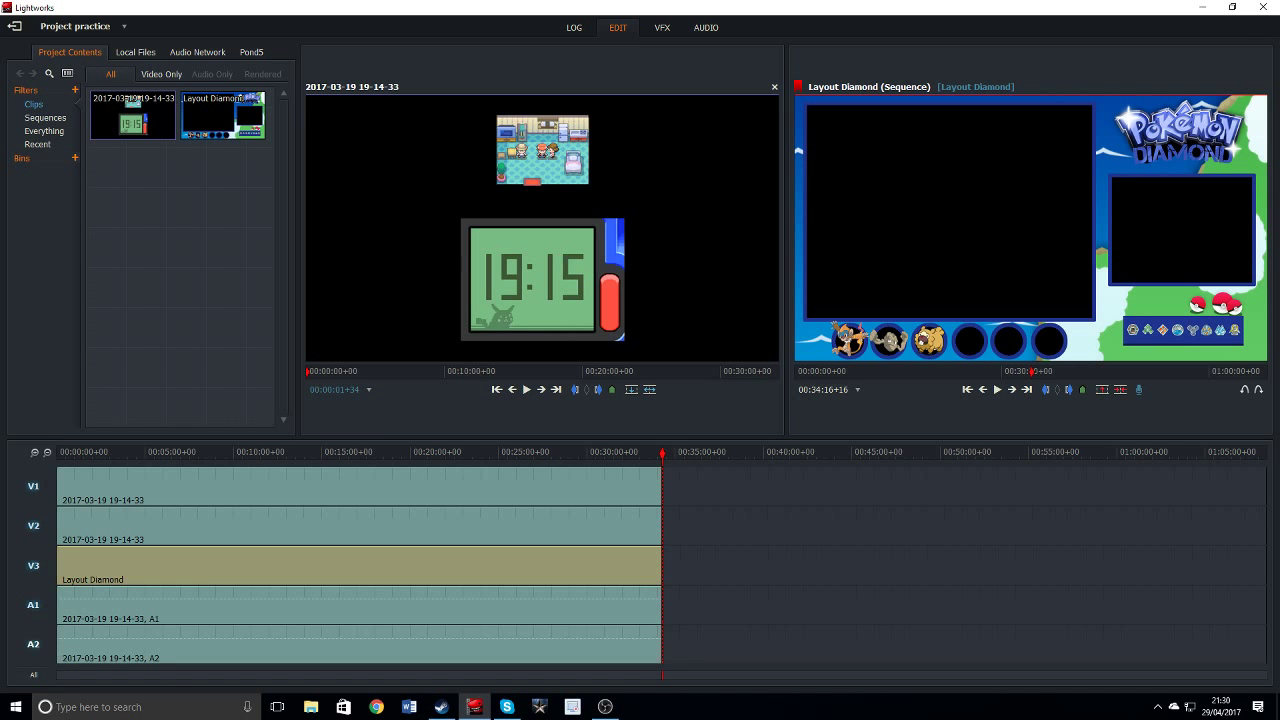
Review the sequence by playing it and scrubbing through its first five minutes, parking the playhead on a battle scene at about 00:03:01.
key(space)
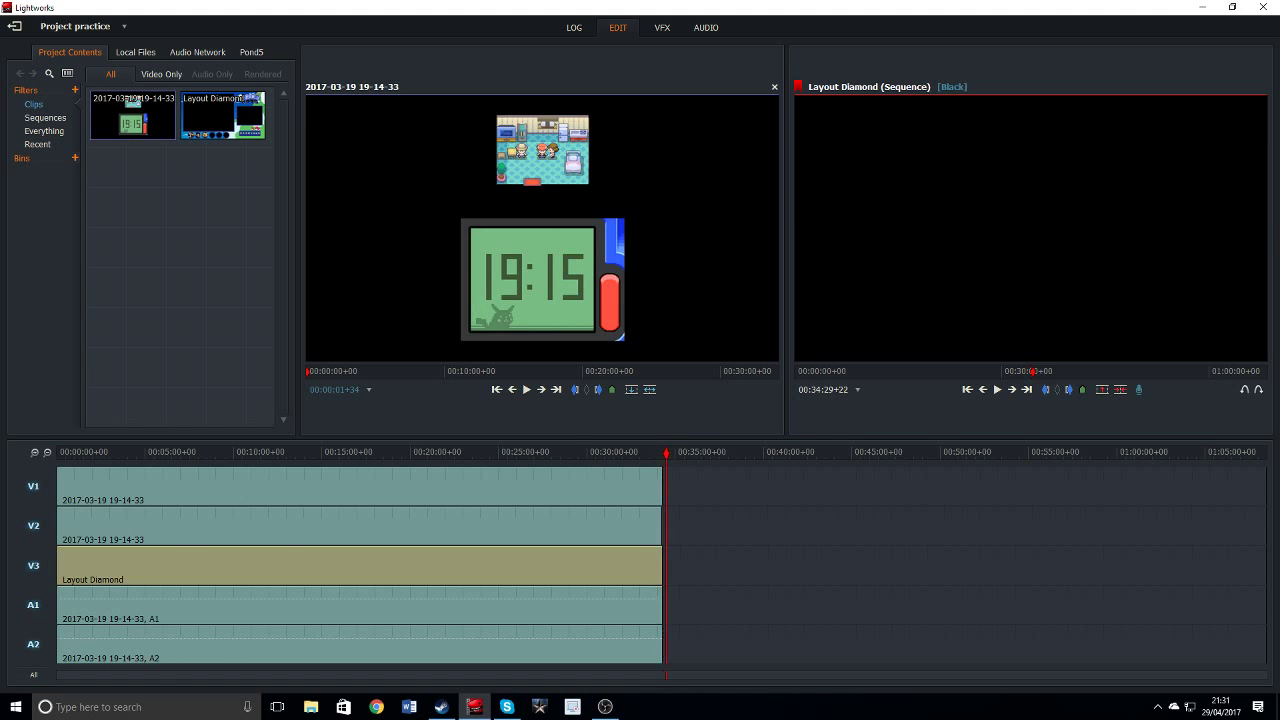
key(Home)
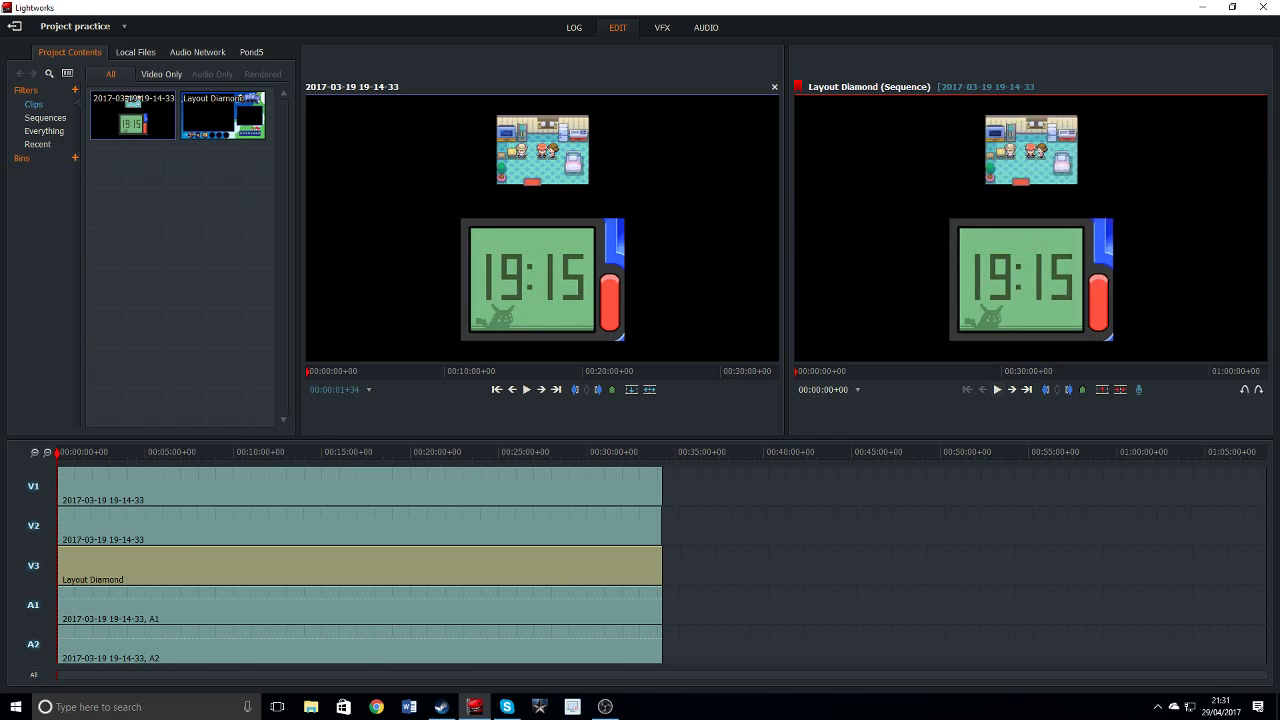
key(space)
key(space)
drag(58, 452, 142, 452)
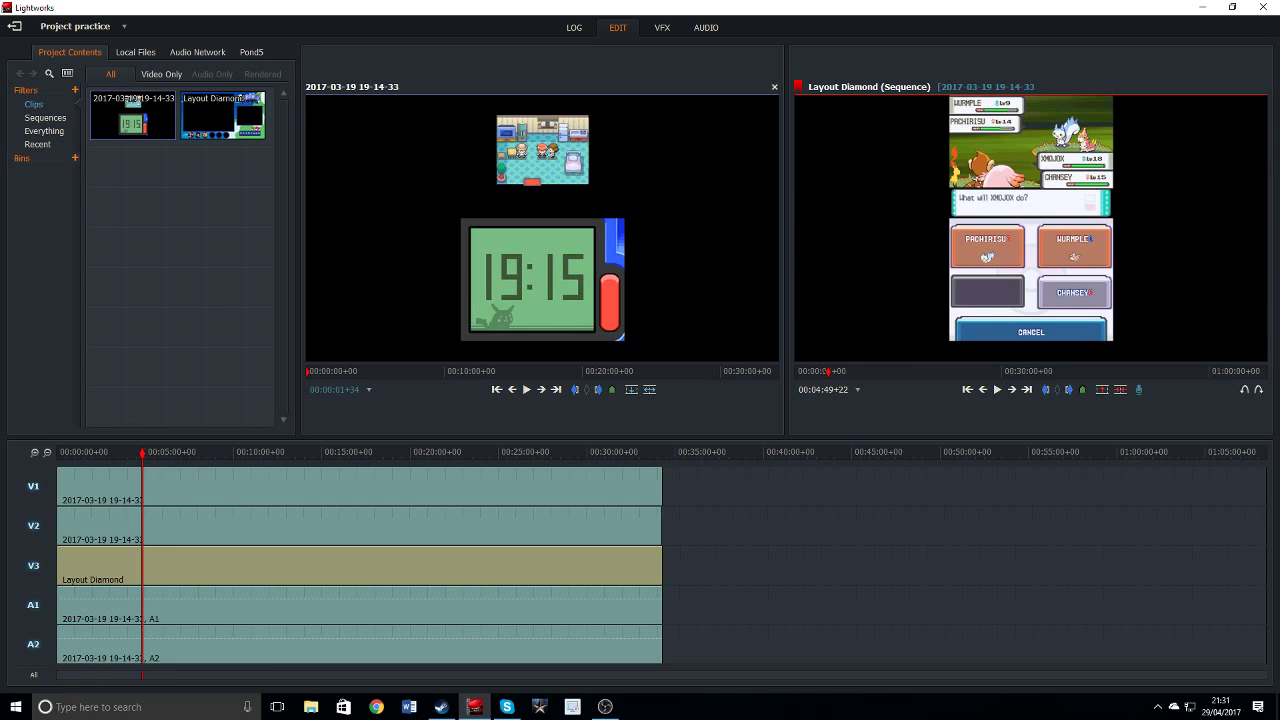
drag(142, 452, 57, 452)
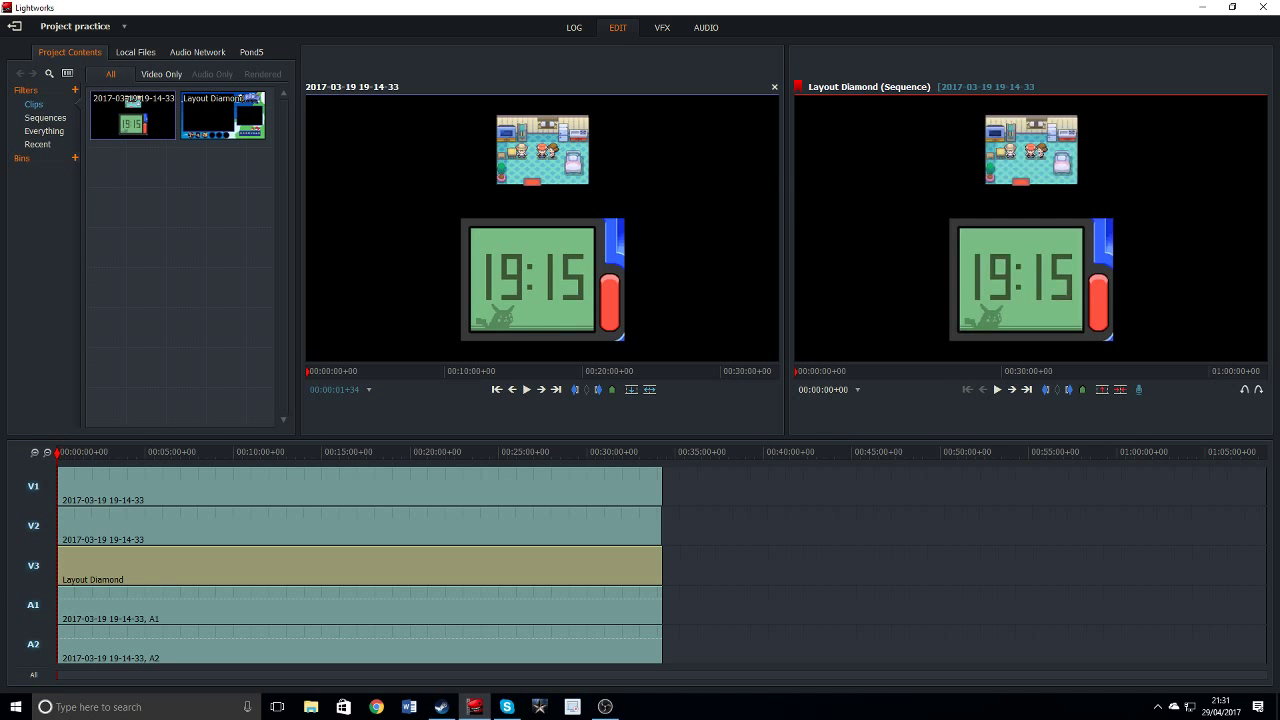
drag(57, 452, 110, 452)
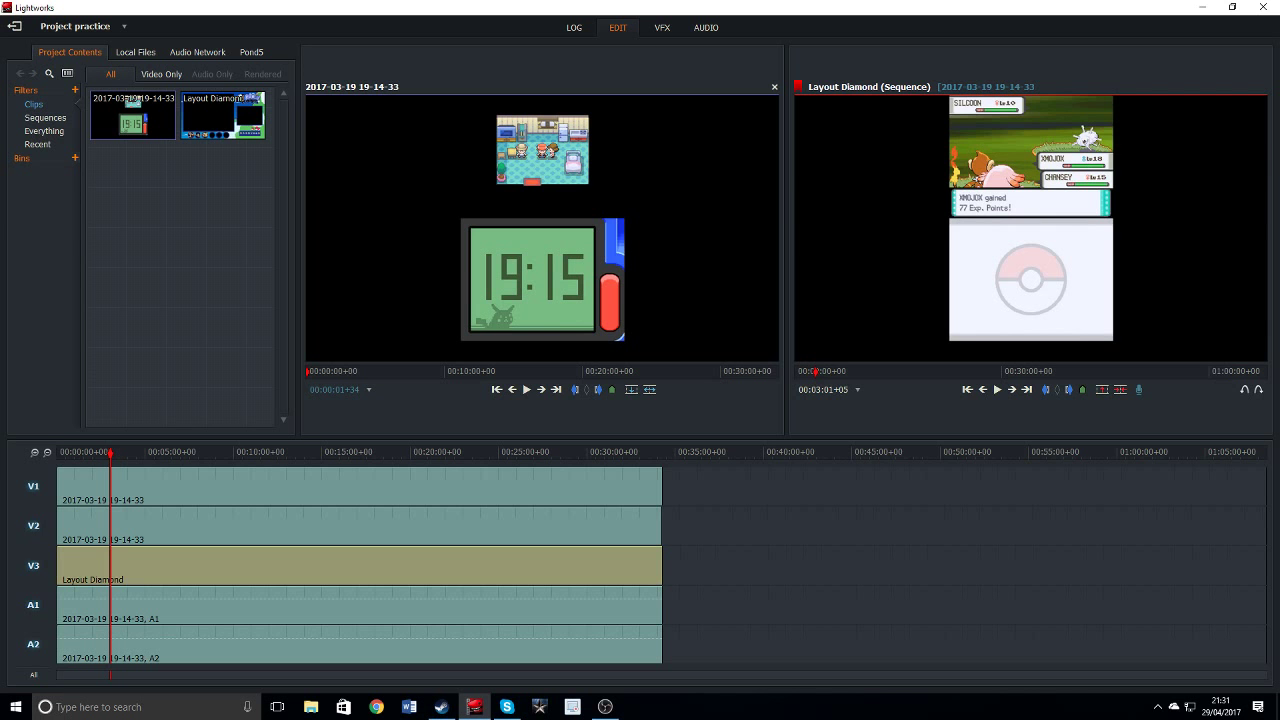
Disable audio tracks A1 and A2 and video track V1 in the sequence.
click(33, 605)
click(33, 644)
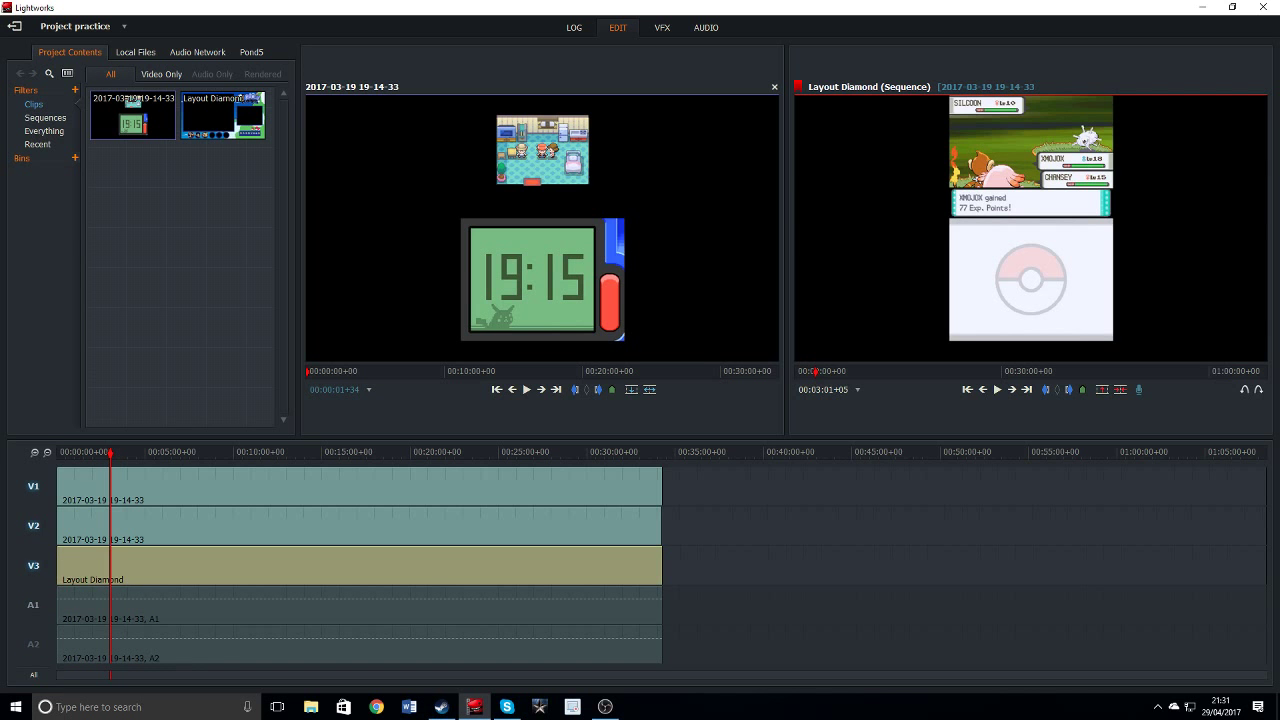
click(33, 605)
click(33, 644)
click(33, 605)
click(33, 644)
click(33, 486)
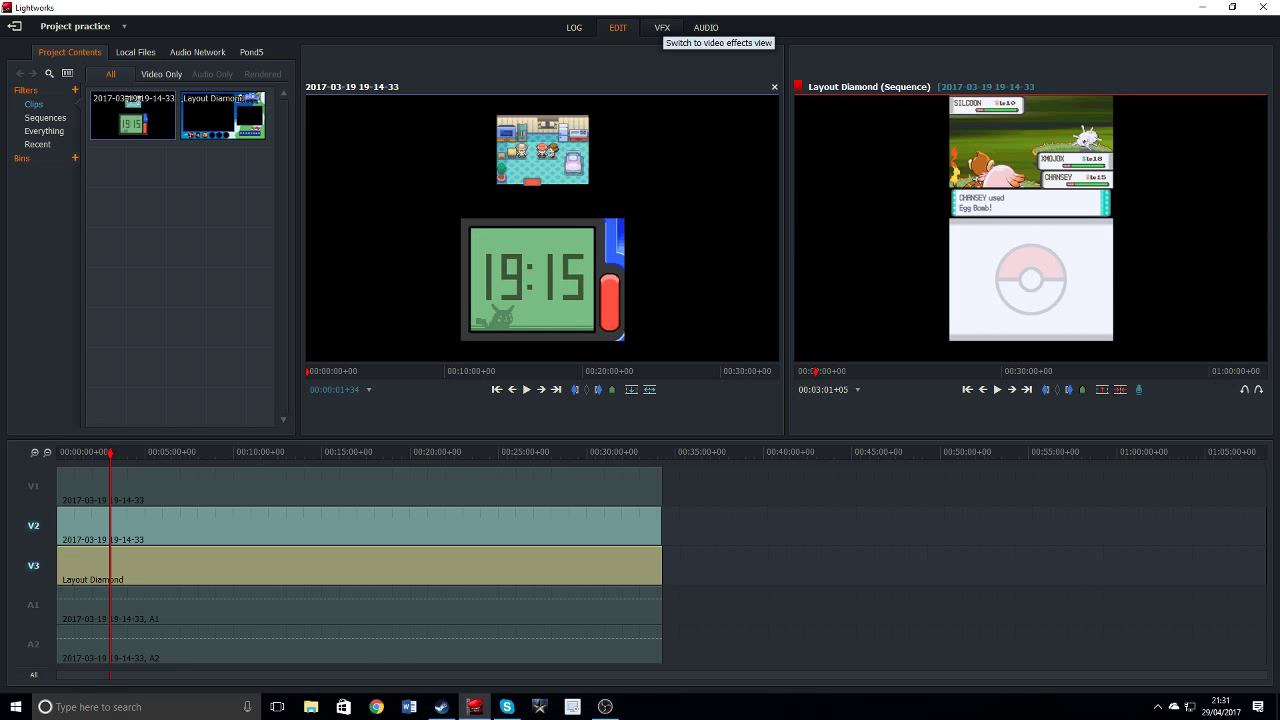
Apply the 3D DVE video effect to the gameplay clip on V2.
click(662, 27)
click(96, 52)
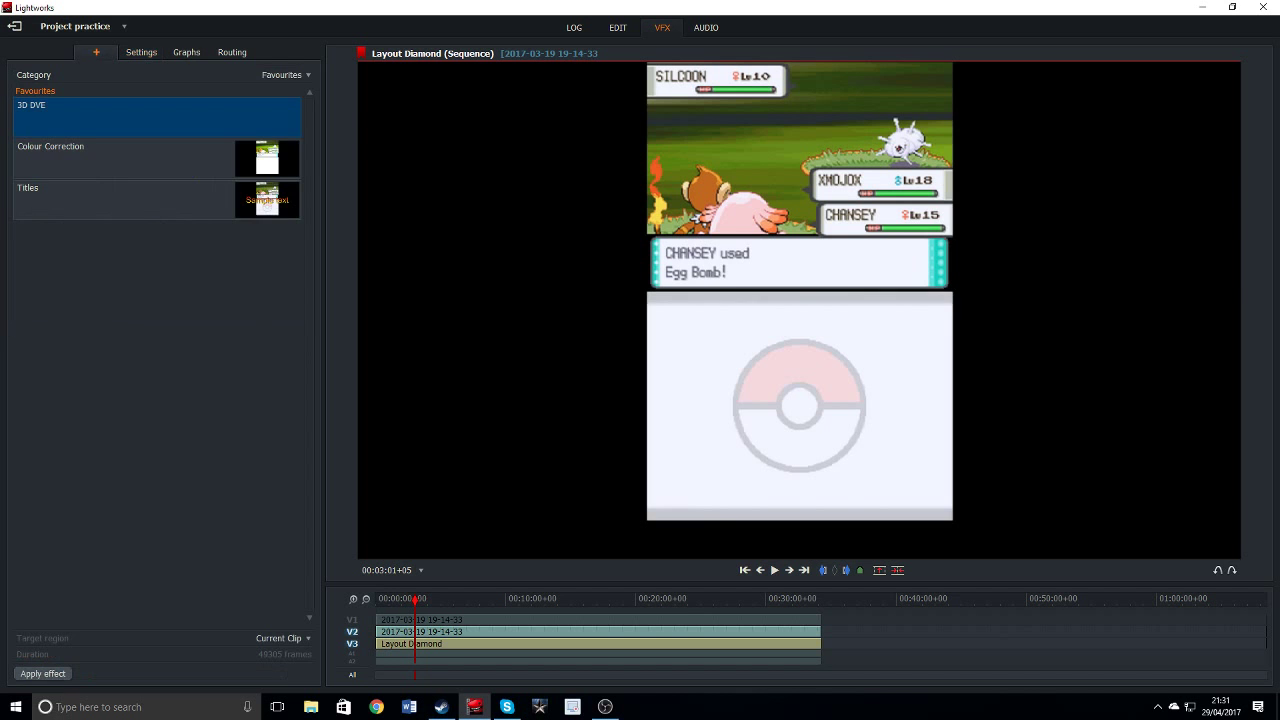
double_click(266, 117)
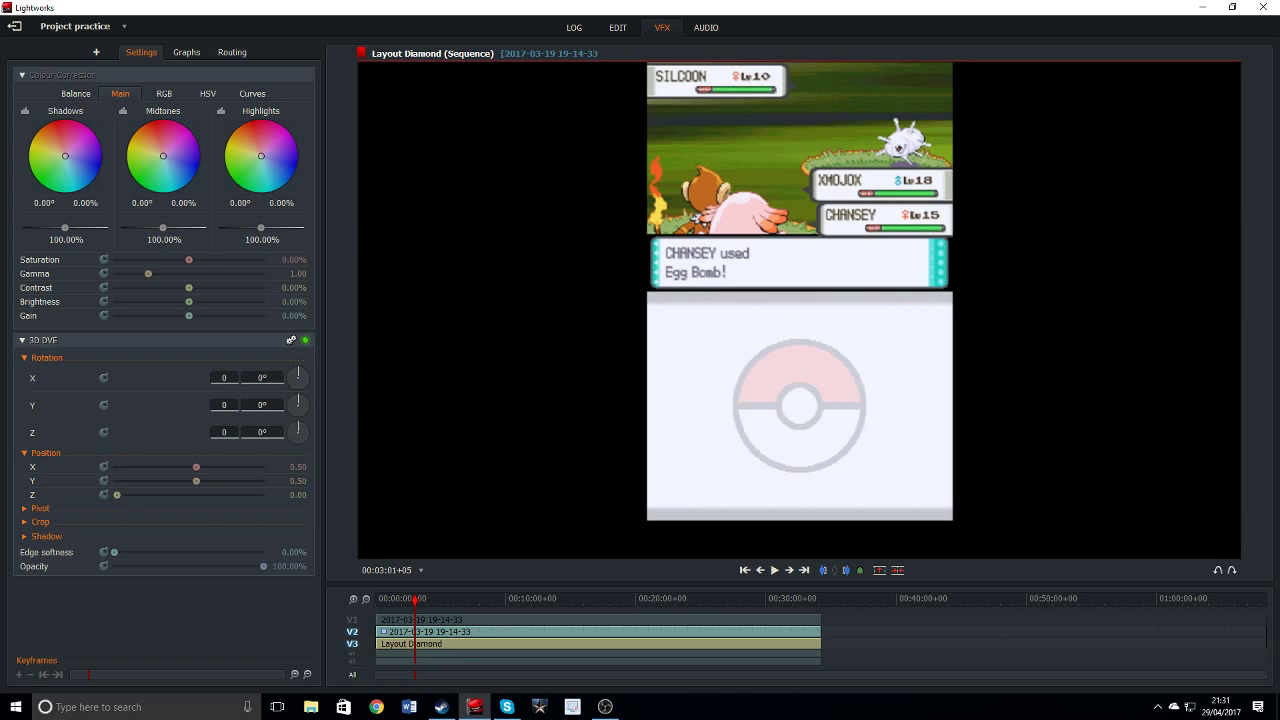
Crop the V2 gameplay clip in 3D DVE by 32.59% left, 32.59% right and about 54% bottom, keeping only the upper game screen.
click(25, 521)
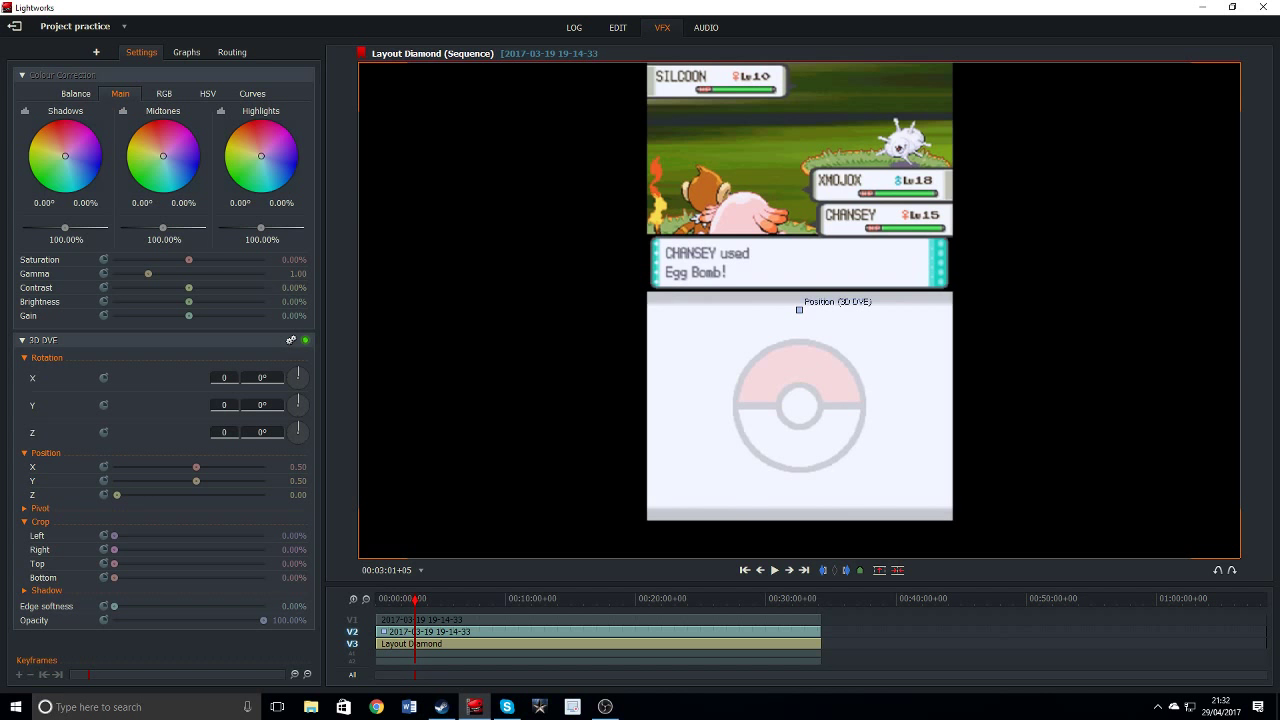
drag(114, 536, 161, 536)
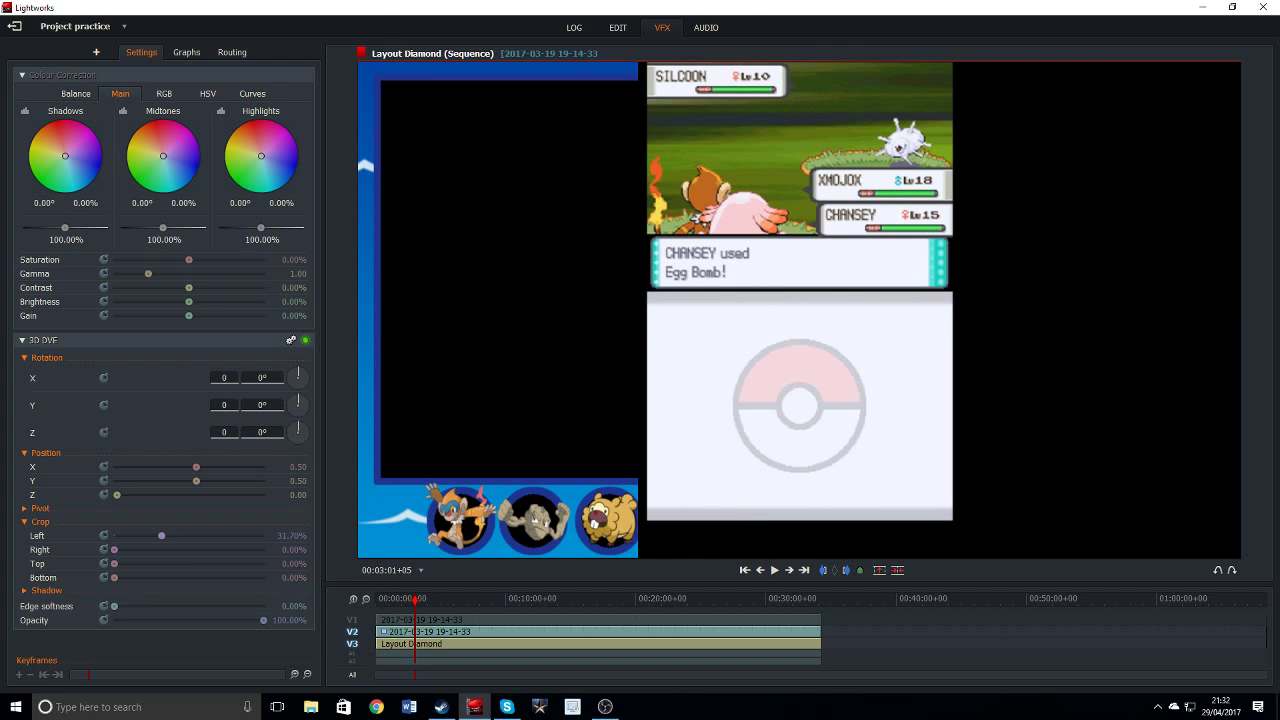
drag(161, 536, 163, 536)
drag(114, 549, 163, 549)
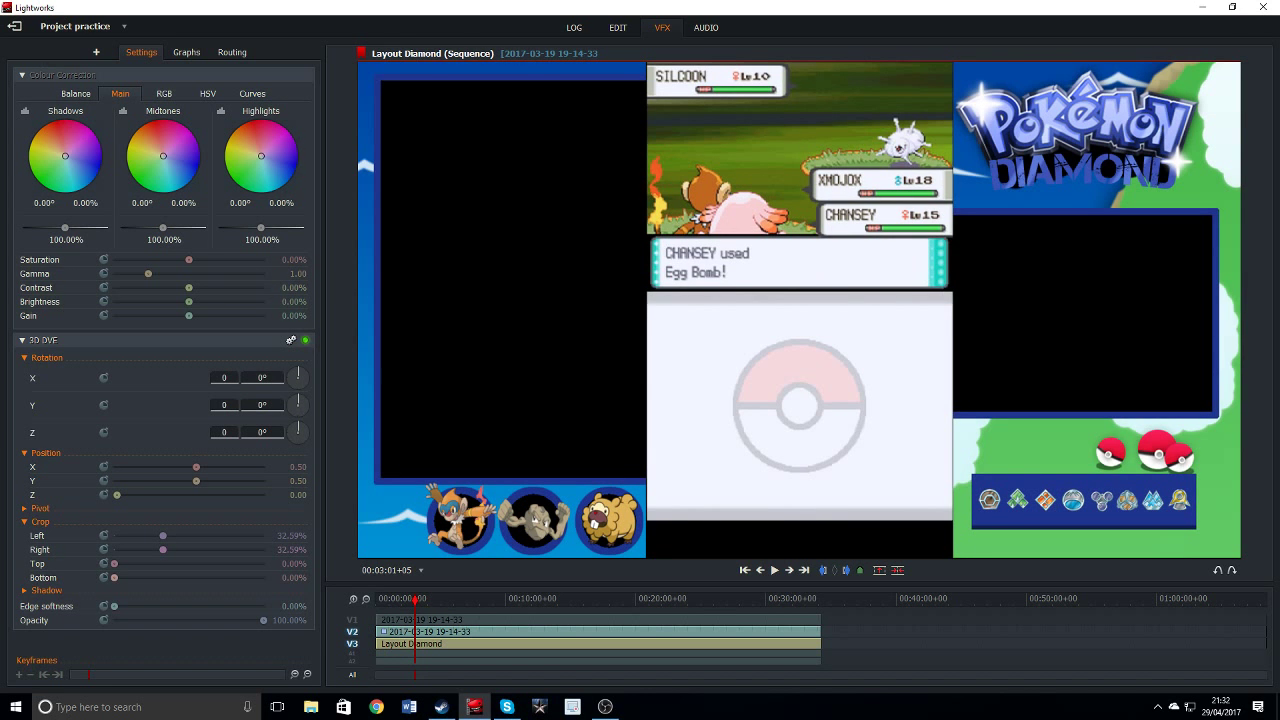
drag(114, 577, 194, 577)
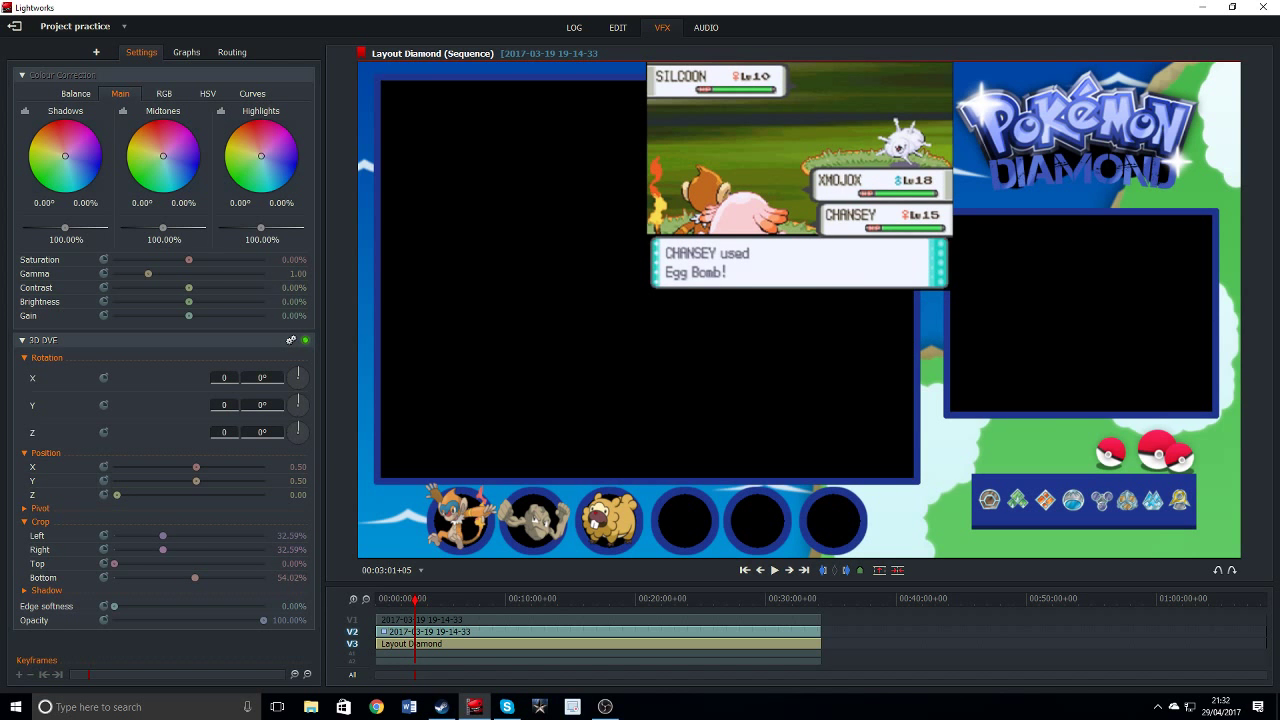
Reposition and shrink the cropped V2 gameplay clip in 3D DVE with position X 0.45, Y 0.58 and Z 1.64.
right_click(229, 444)
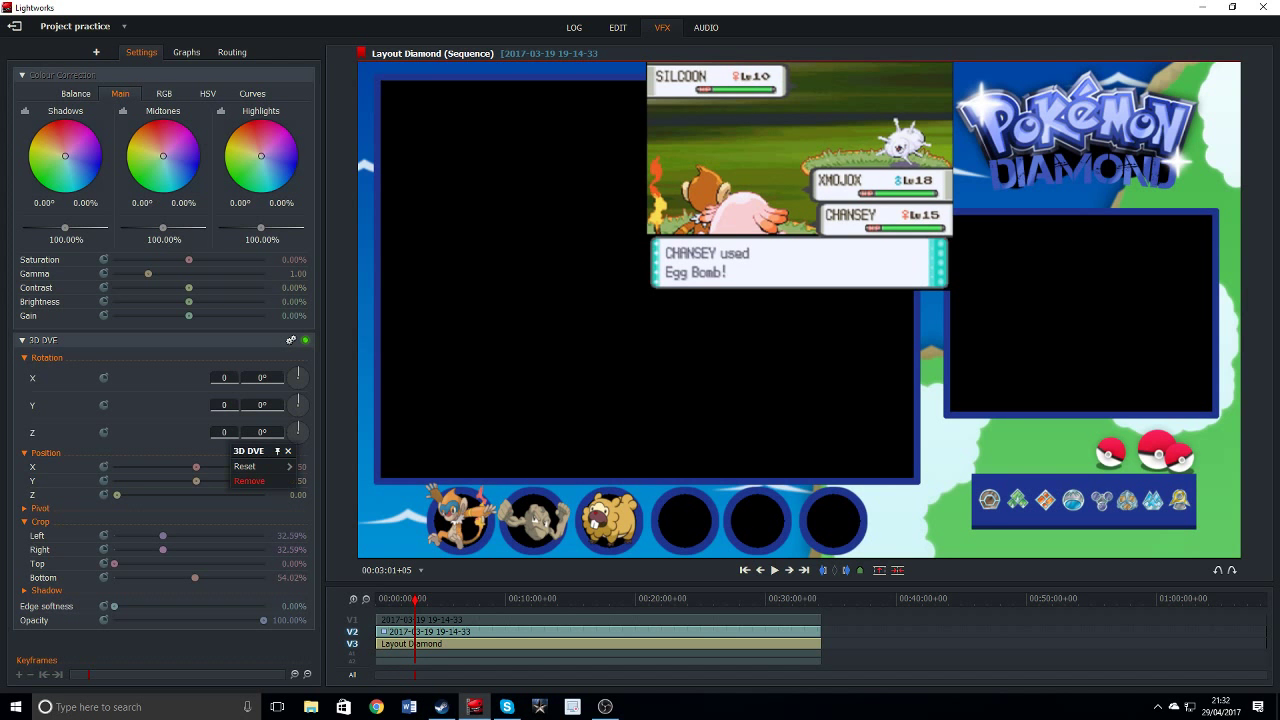
key(Escape)
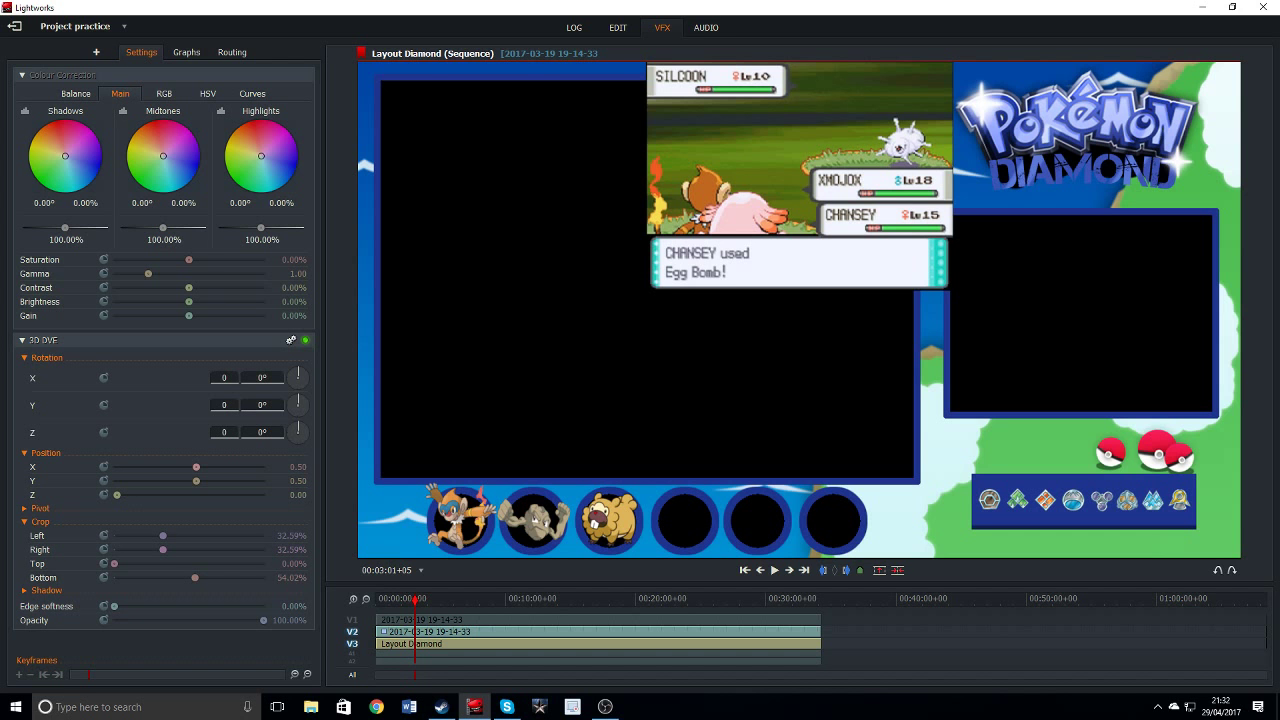
mouse_move(196, 467)
mouse_down()
mouse_move(171, 467)
mouse_move(195, 466)
mouse_move(197, 481)
mouse_up()
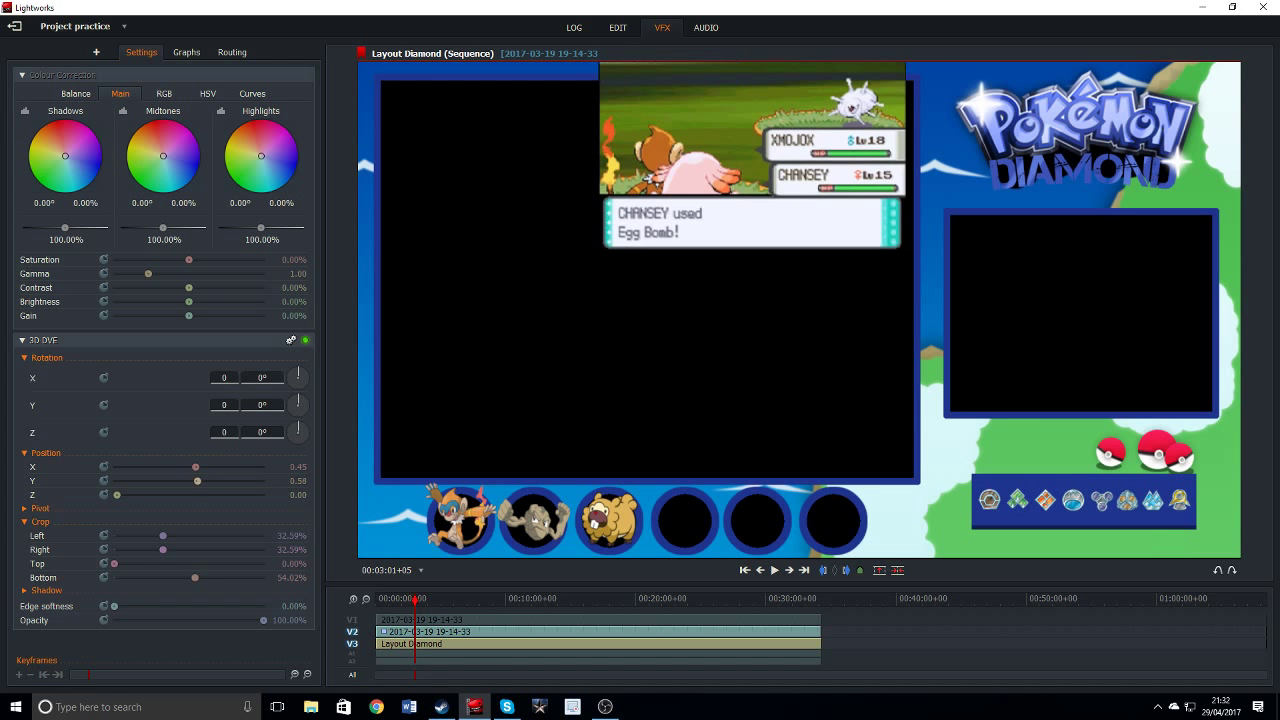
drag(117, 495, 119, 495)
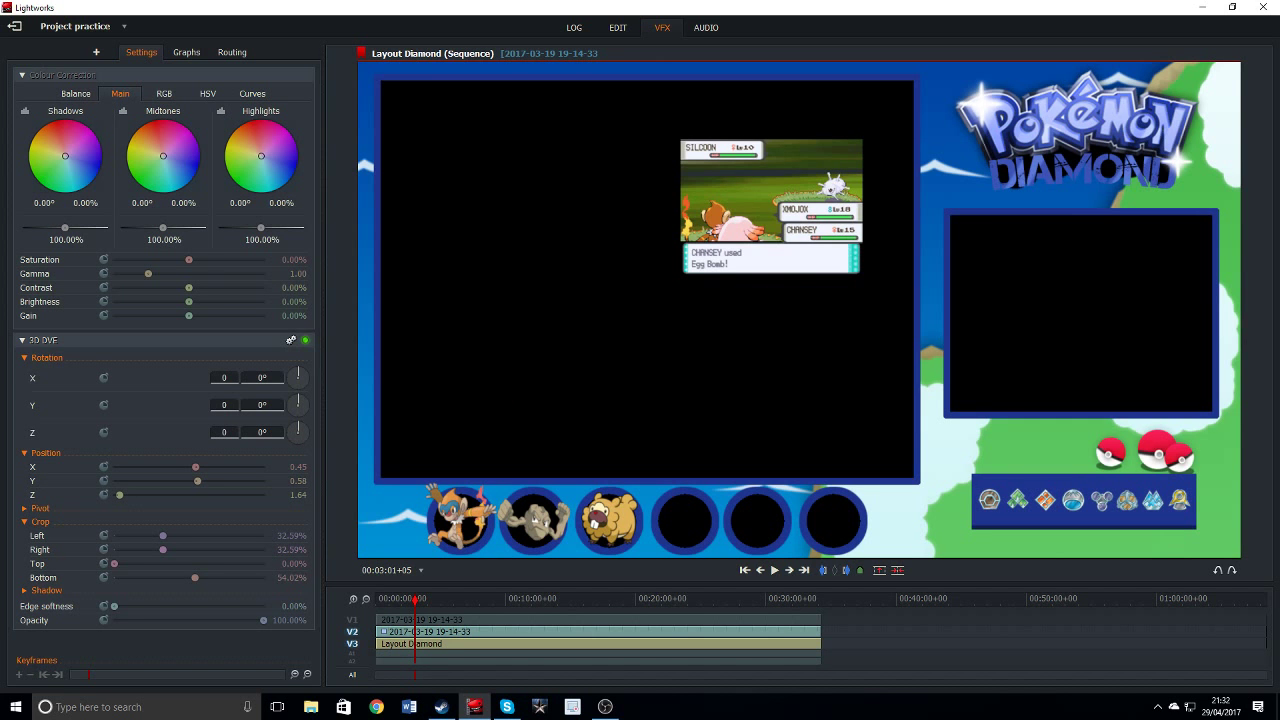
mouse_move(770, 285)
Note the values 0.65, 0.46 and -1.06 on separate lines in a new Notepad document, and close it without saving.
click(130, 707)
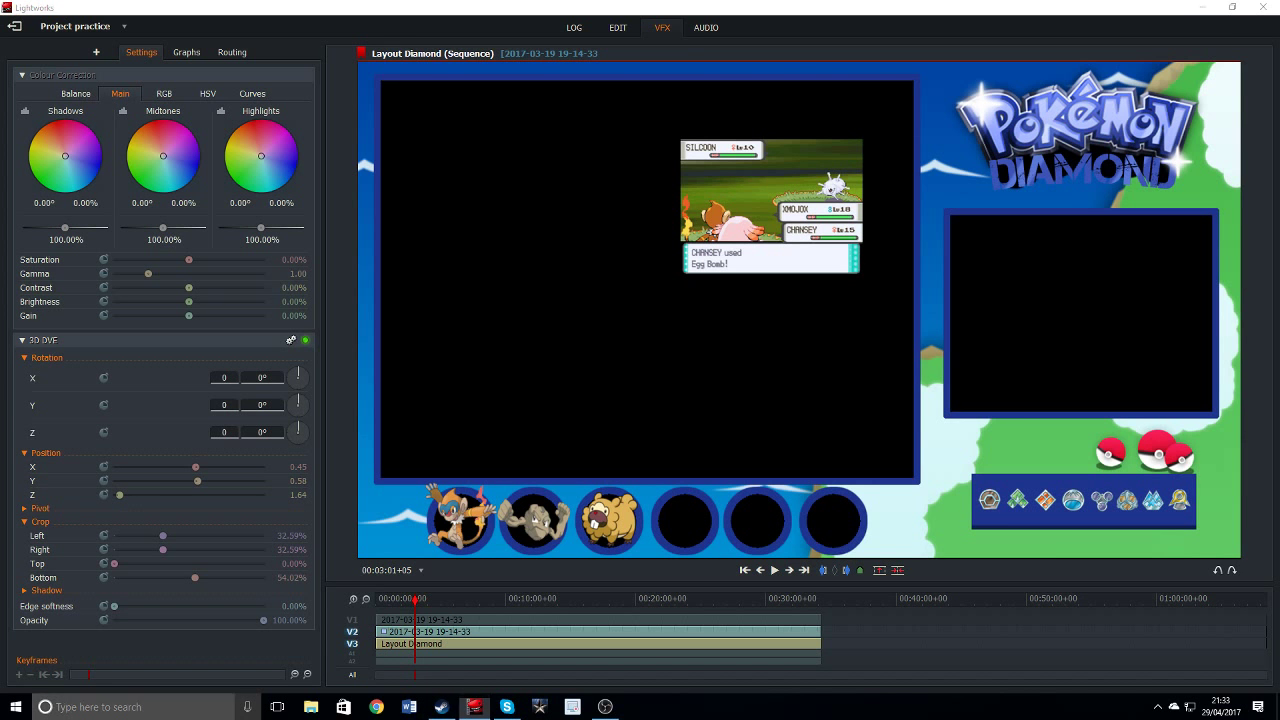
text(note)
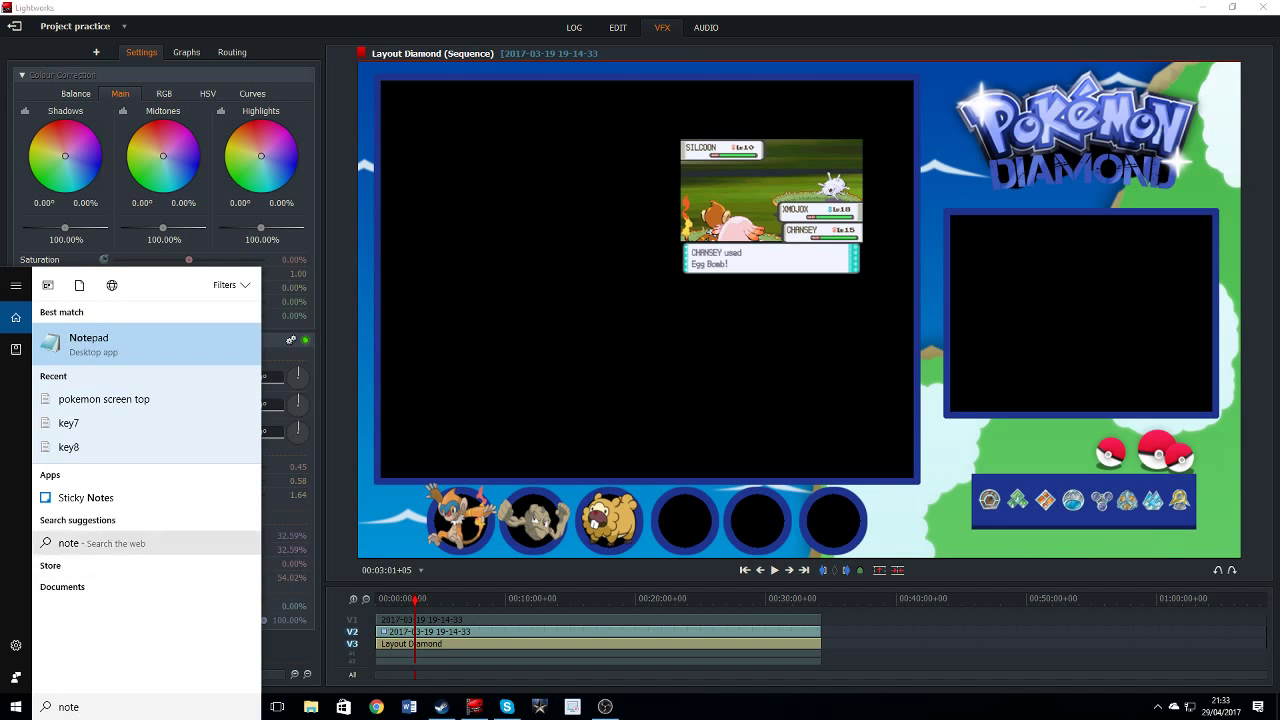
key(Return)
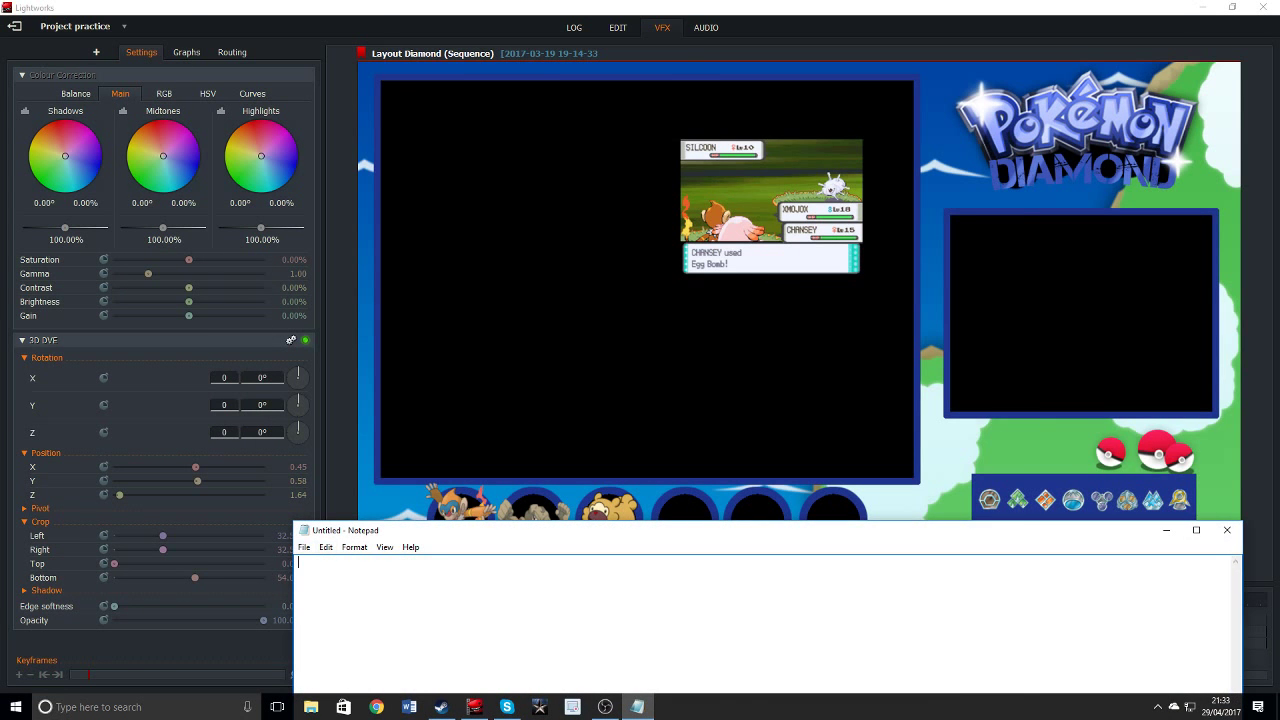
text(0.65 )
text(0.46)
key(Return)
text(-)
key(XF86AudioLowerVolume)
text(-)
key(XF86AudioLowerVolume)
key(XF86AudioLowerVolume)
key(XF86AudioLowerVolume)
key(XF86AudioLowerVolume)
key(XF86AudioLowerVolume)
key(XF86AudioLowerVolume)
key(XF86AudioLowerVolume)
key(XF86AudioLowerVolume)
key(XF86AudioLowerVolume)
key(XF86AudioLowerVolume)
key(XF86AudioLowerVolume)
key(XF86AudioLowerVolume)
key(XF86AudioLowerVolume)
key(XF86AudioLowerVolume)
key(XF86AudioLowerVolume)
key(XF86AudioLowerVolume)
key(XF86AudioLowerVolume)
key(XF86AudioLowerVolume)
key(XF86AudioLowerVolume)
key(XF86AudioLowerVolume)
text(1)
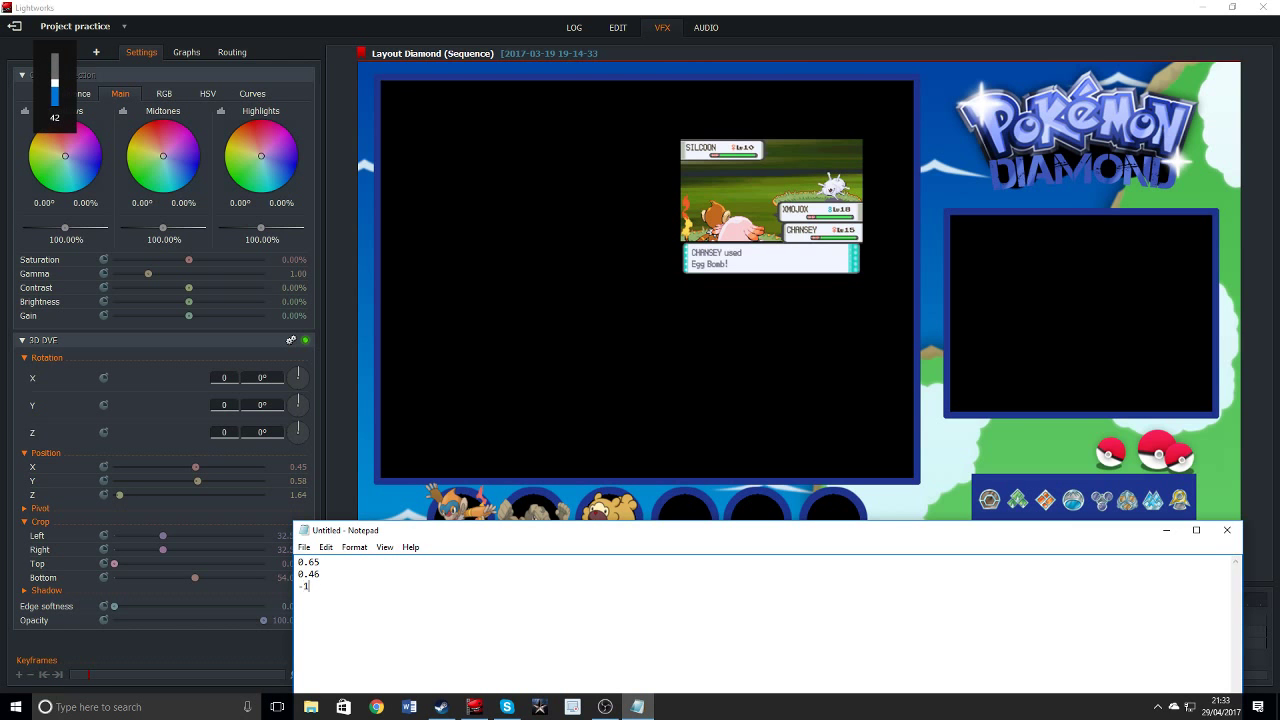
text(.065)
key(BackSpace)
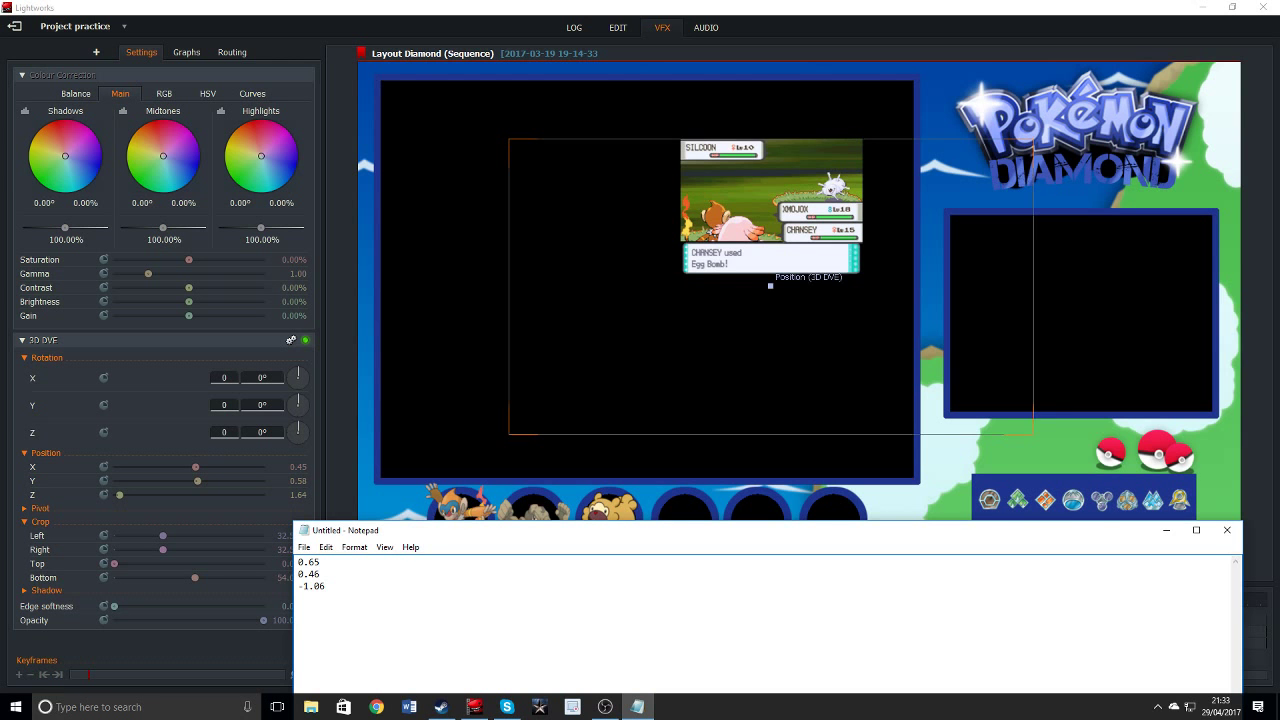
click(1227, 530)
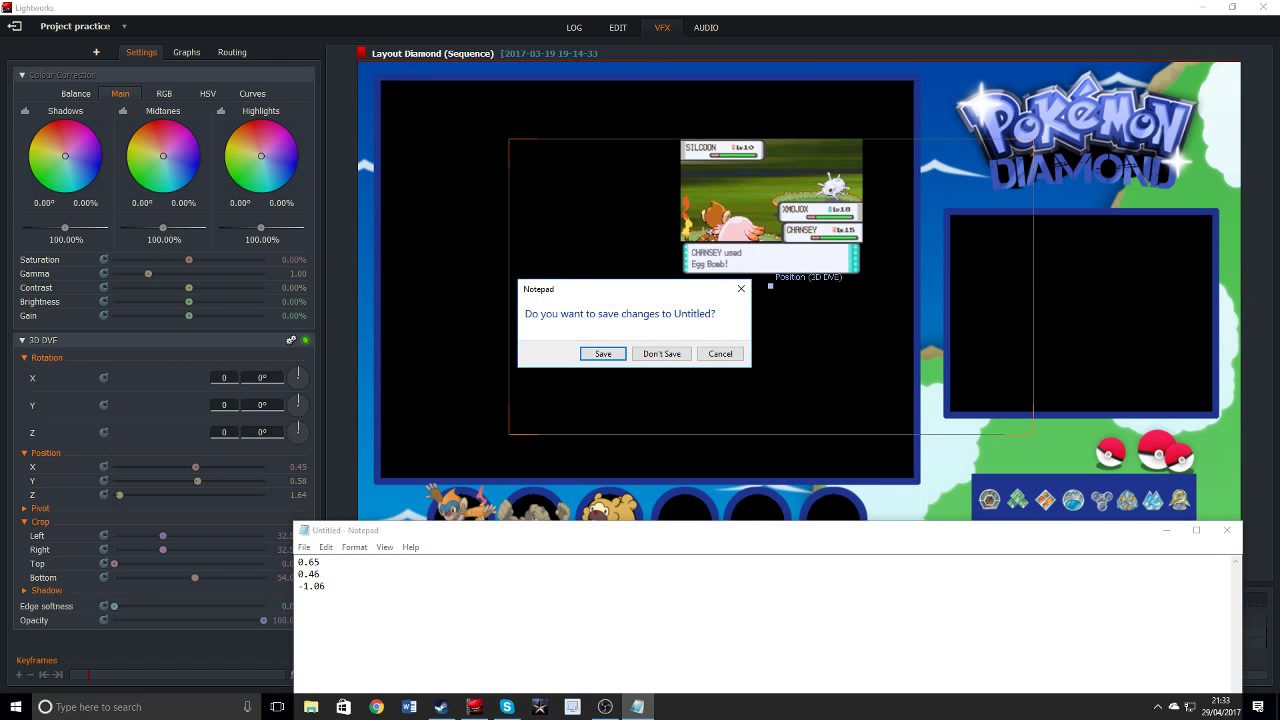
click(661, 353)
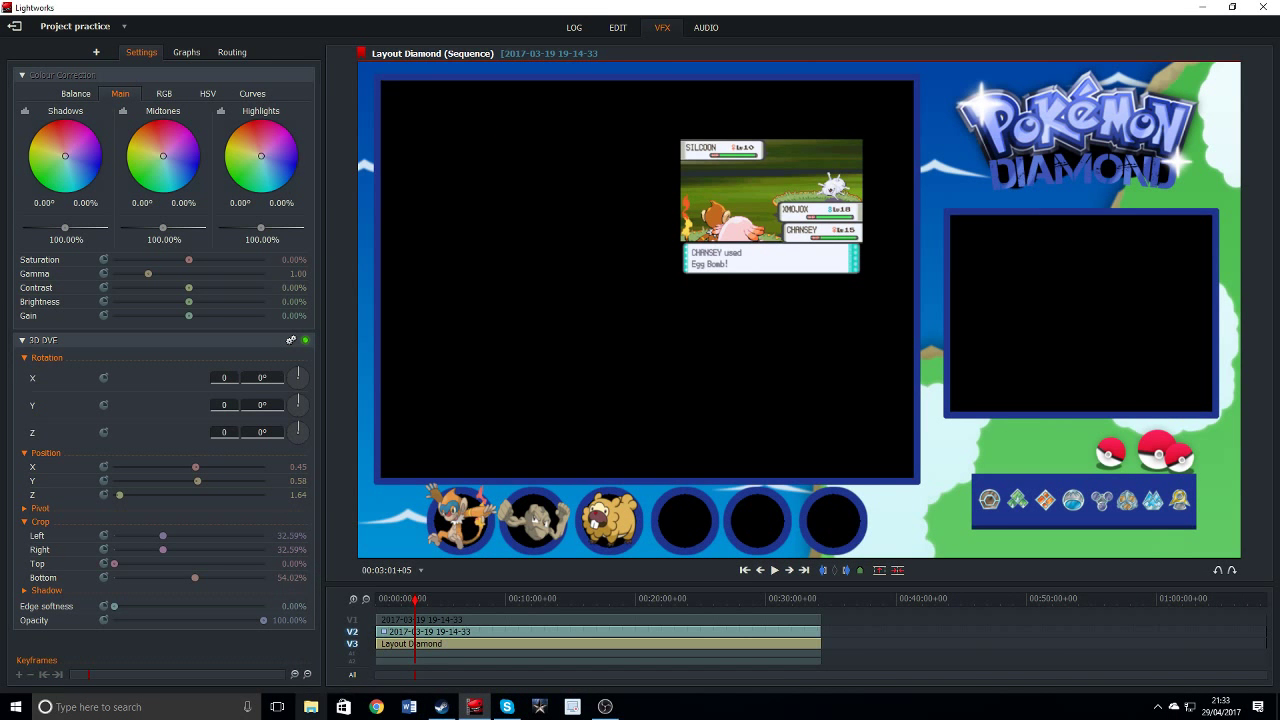
Open the saved text file "pokemon screen top" from the Documents folder in Notepad and close File Explorer.
click(311, 706)
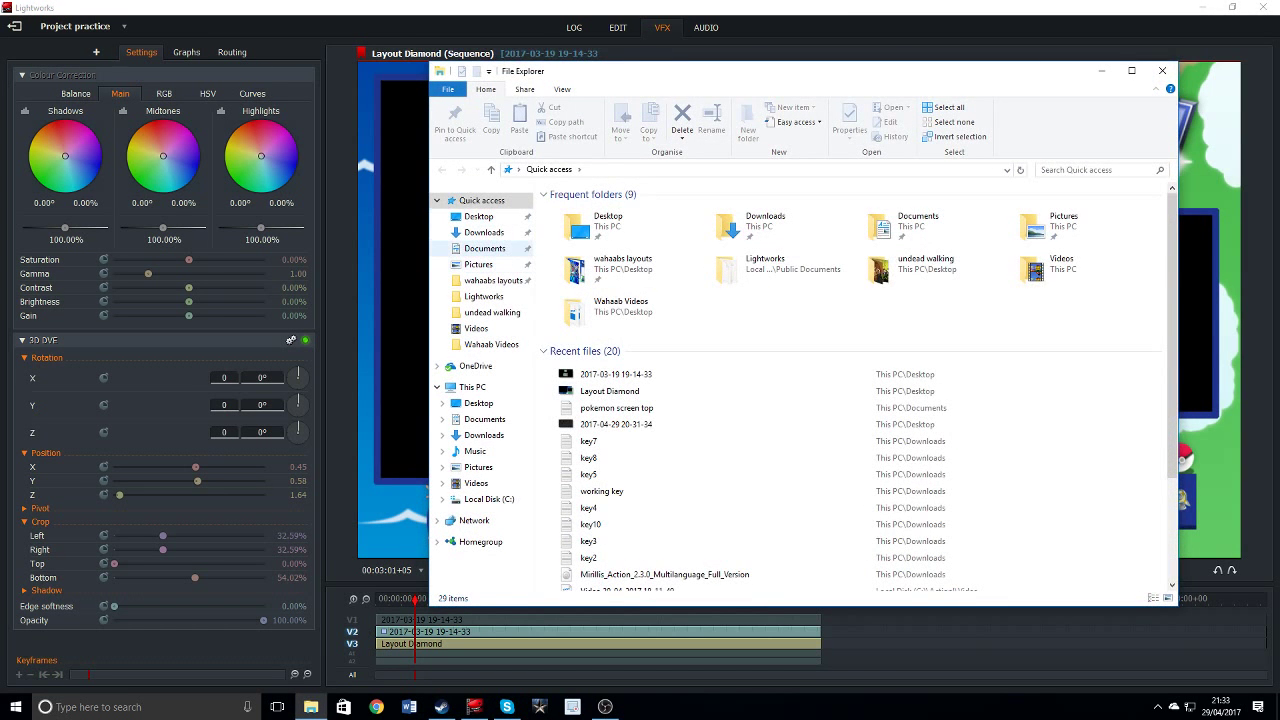
click(484, 248)
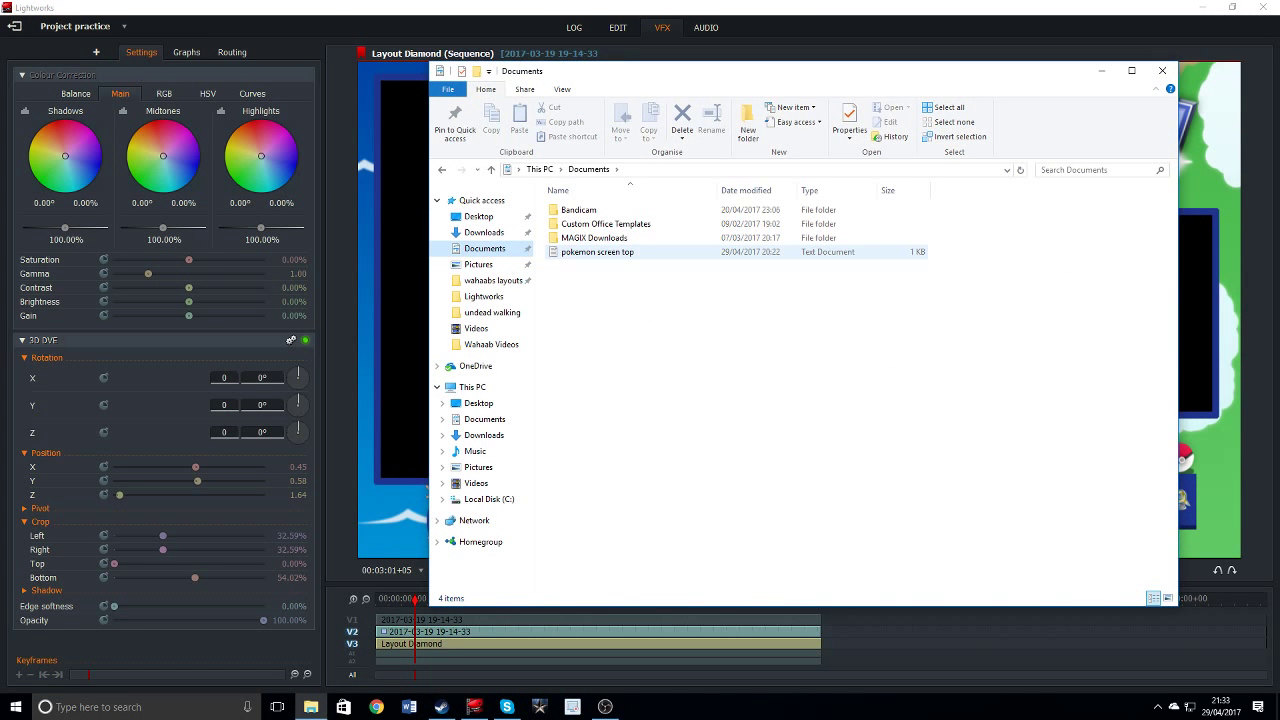
double_click(597, 252)
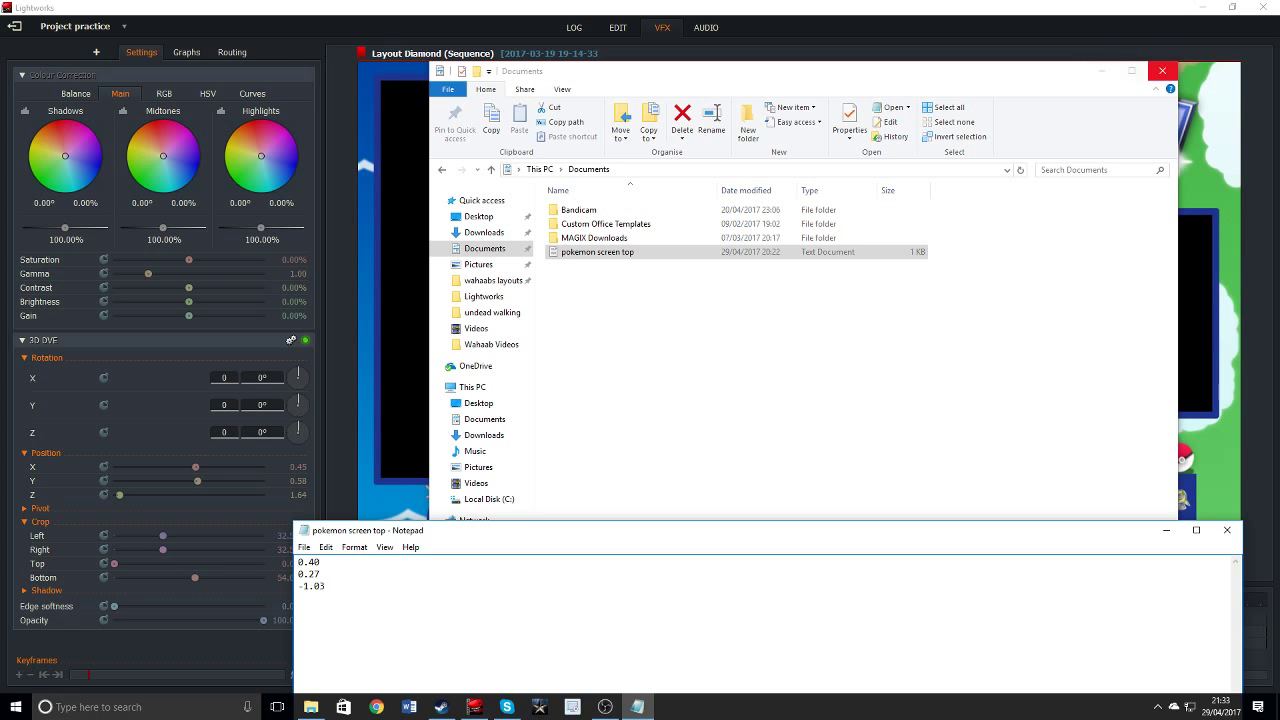
click(1162, 70)
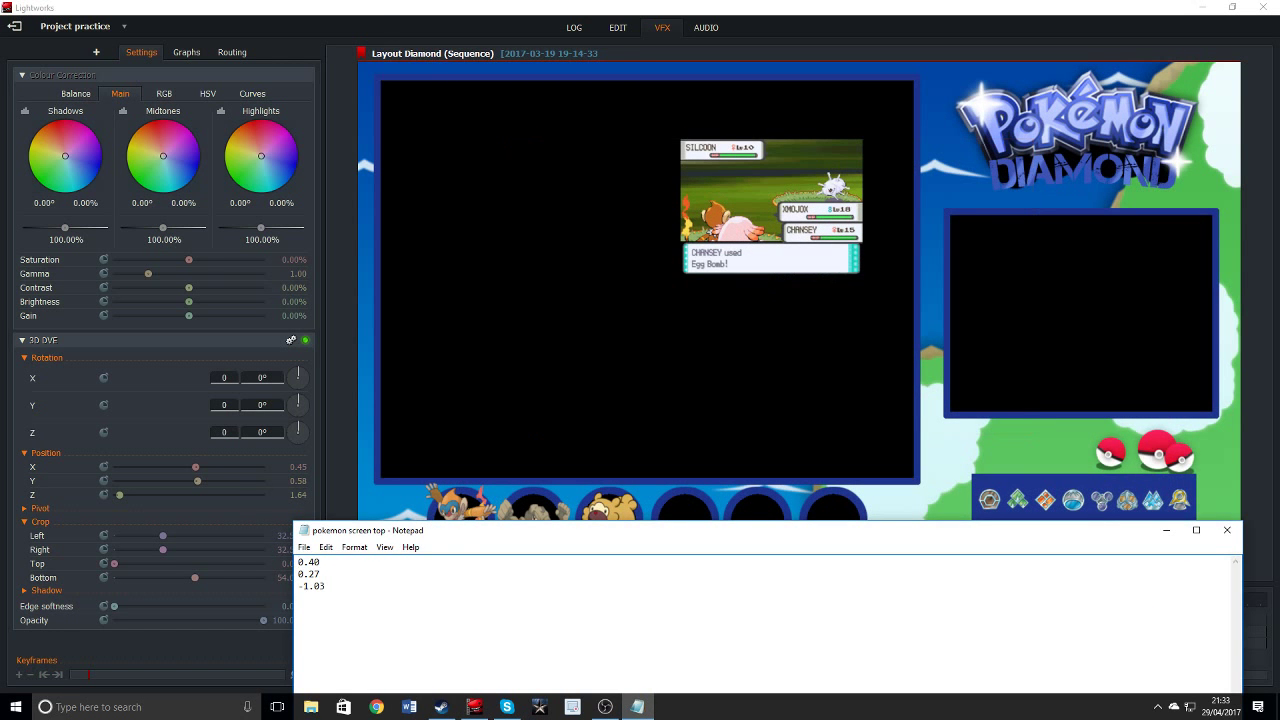
Return to Lightworks and set the V2 gameplay clip's 3D DVE position to X 0.40 and Y 0.27, following the Notepad values.
click(298, 467)
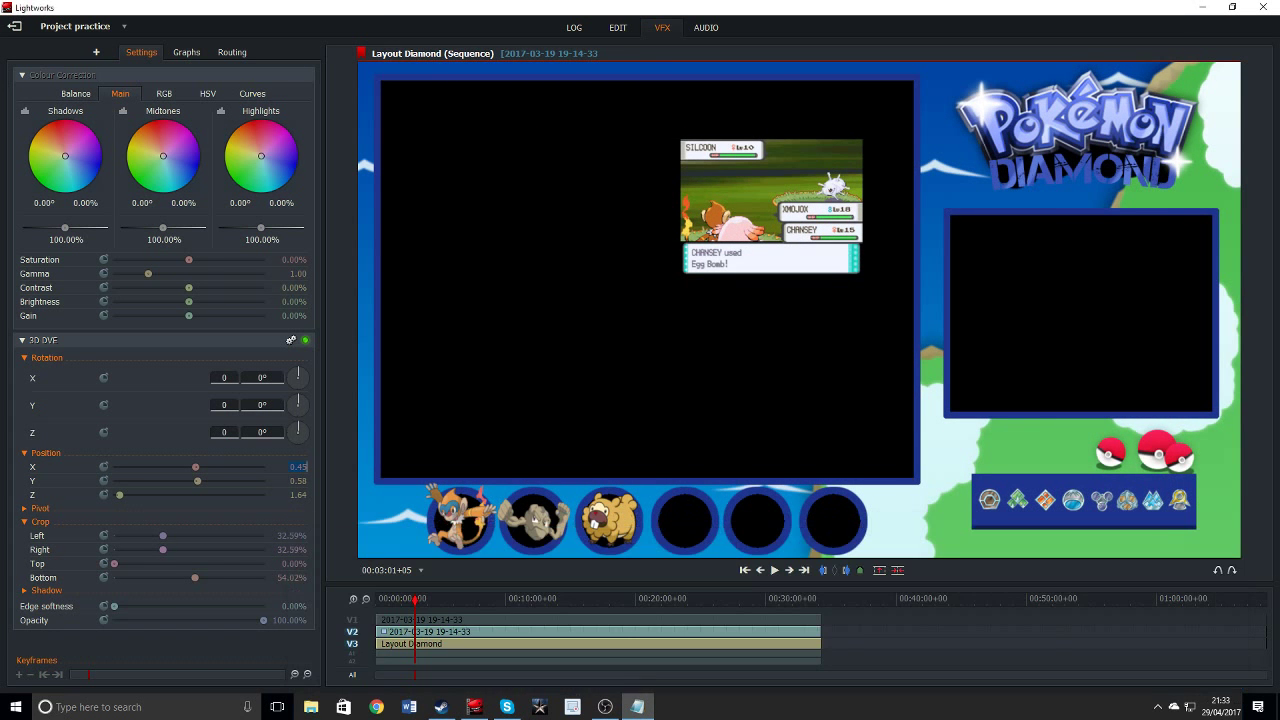
text(0)
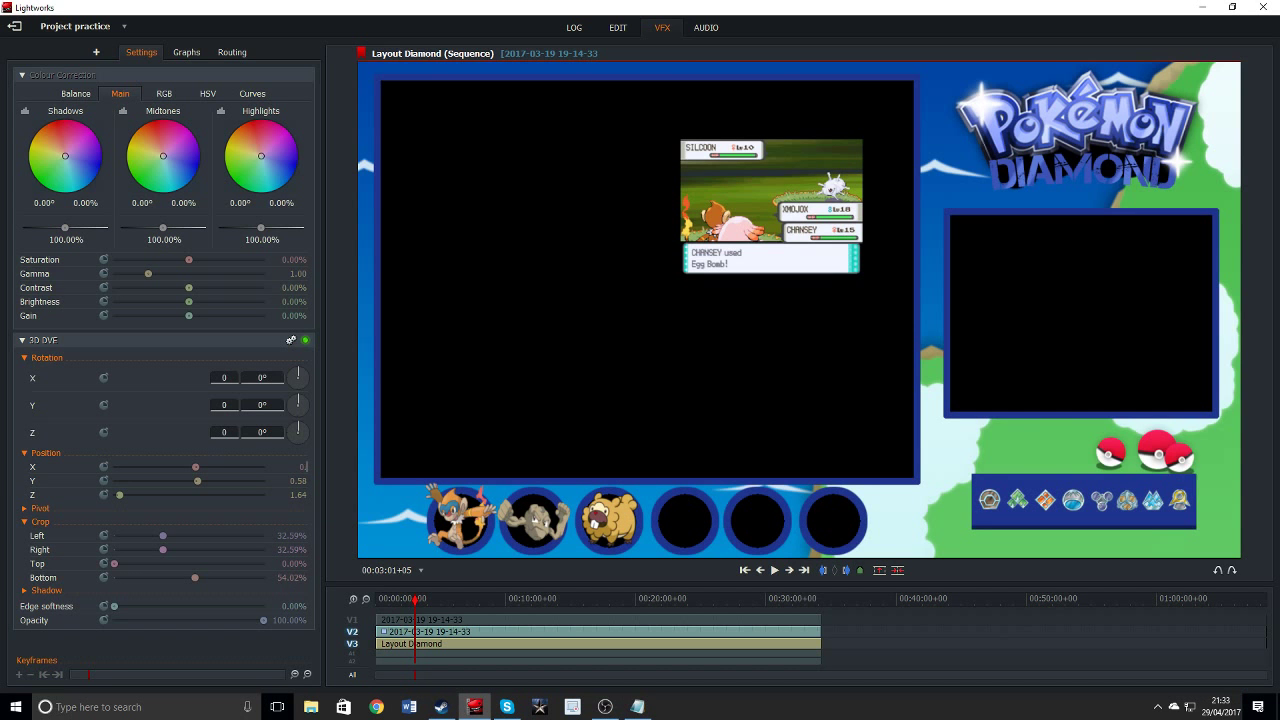
text(.40)
key(Return)
click(637, 706)
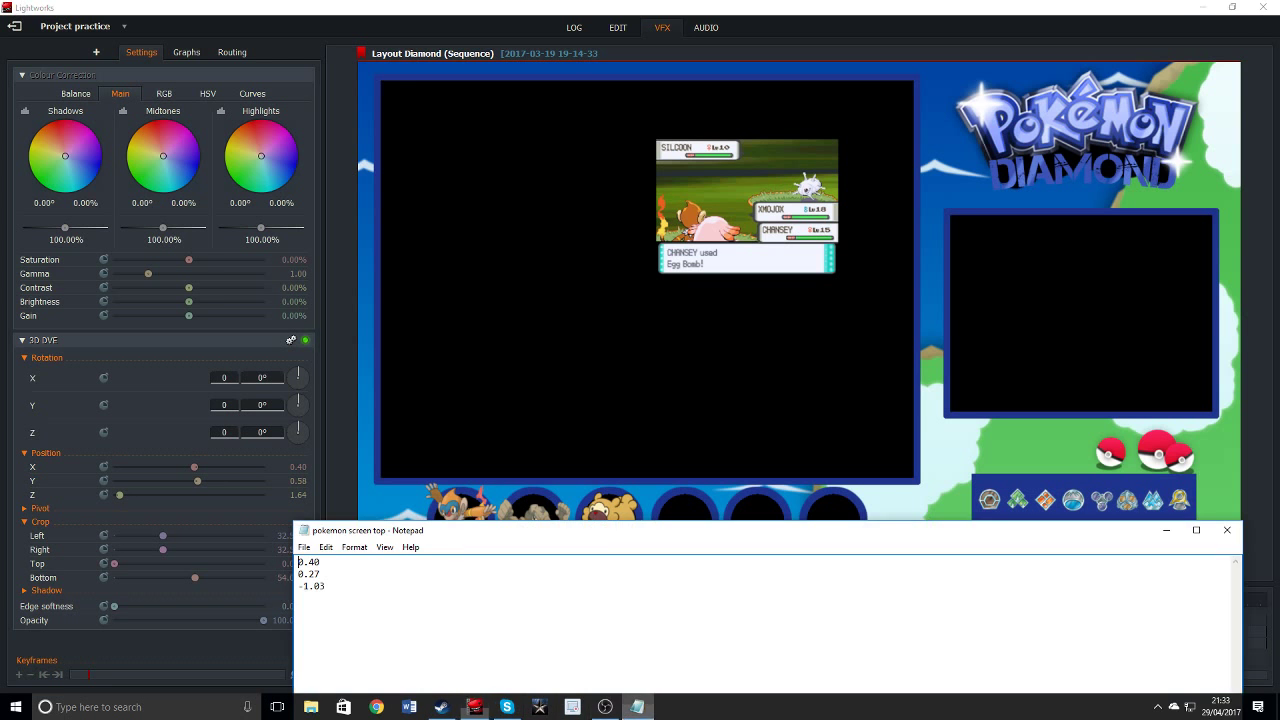
key(alt+Tab)
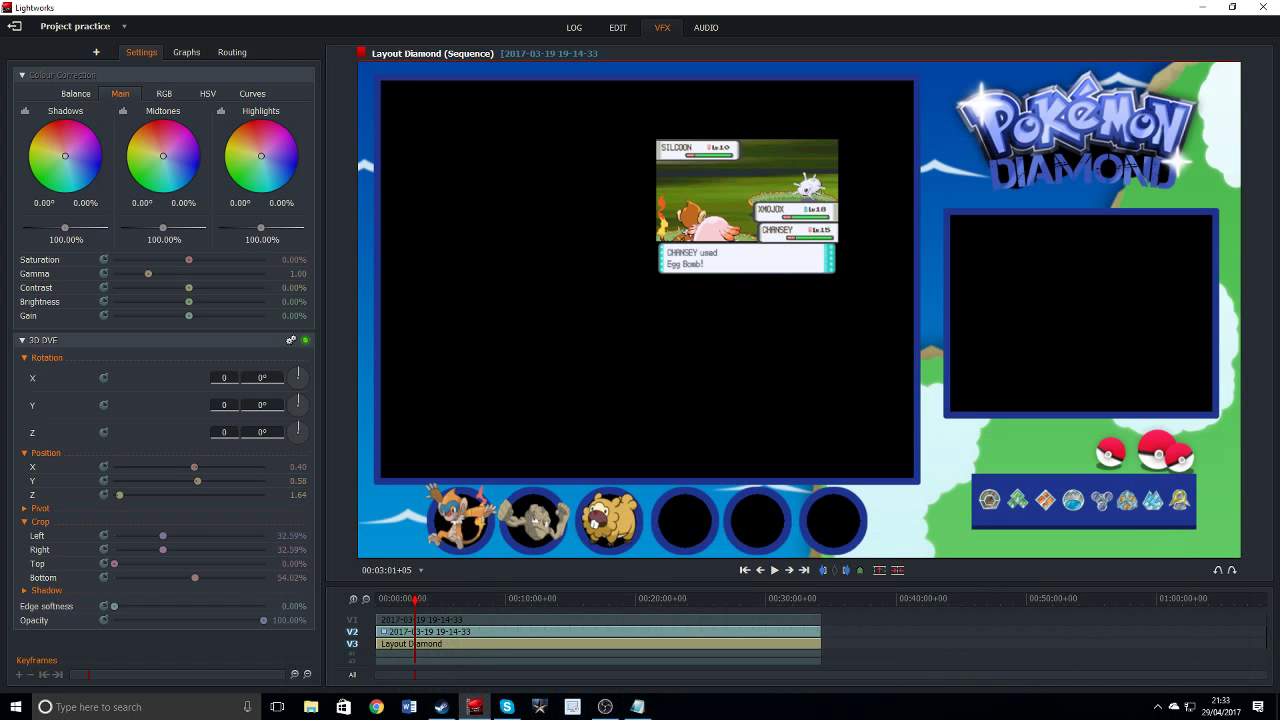
key(BackSpace)
text(0.27)
key(Return)
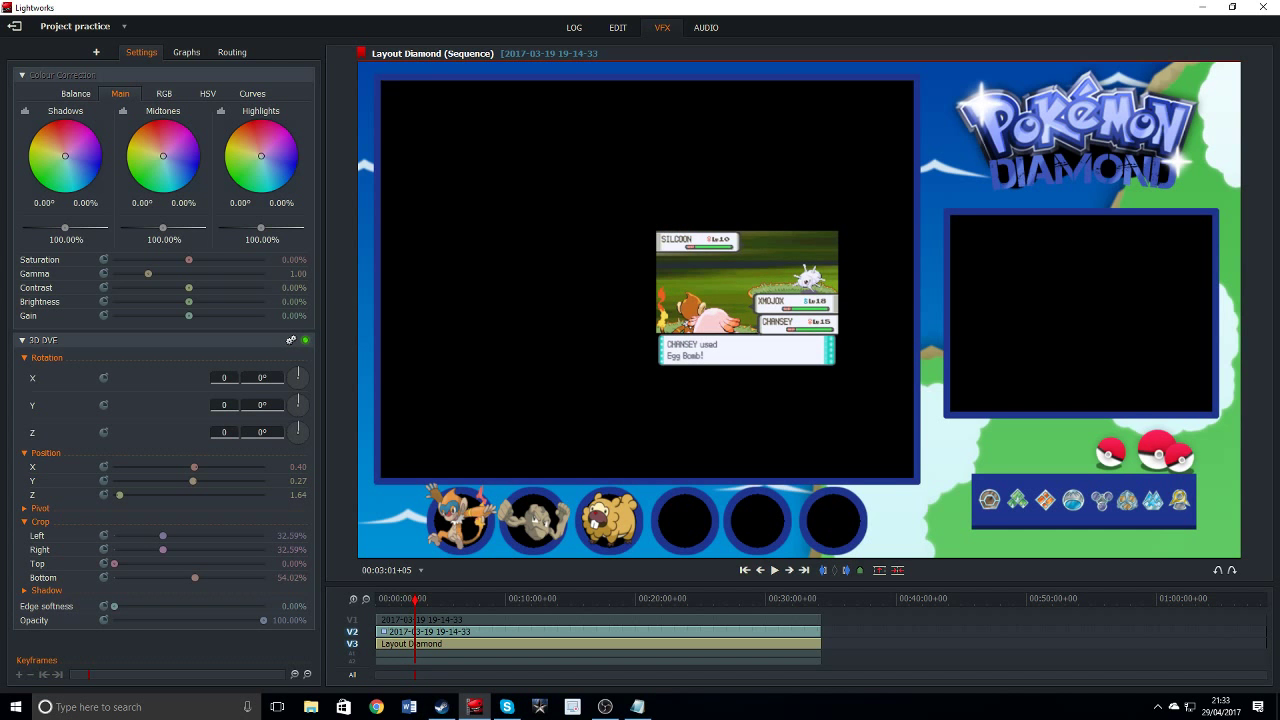
Set the V2 gameplay clip's 3D DVE position Z to -1.03 so it fills the large layout frame.
drag(121, 495, 115, 495)
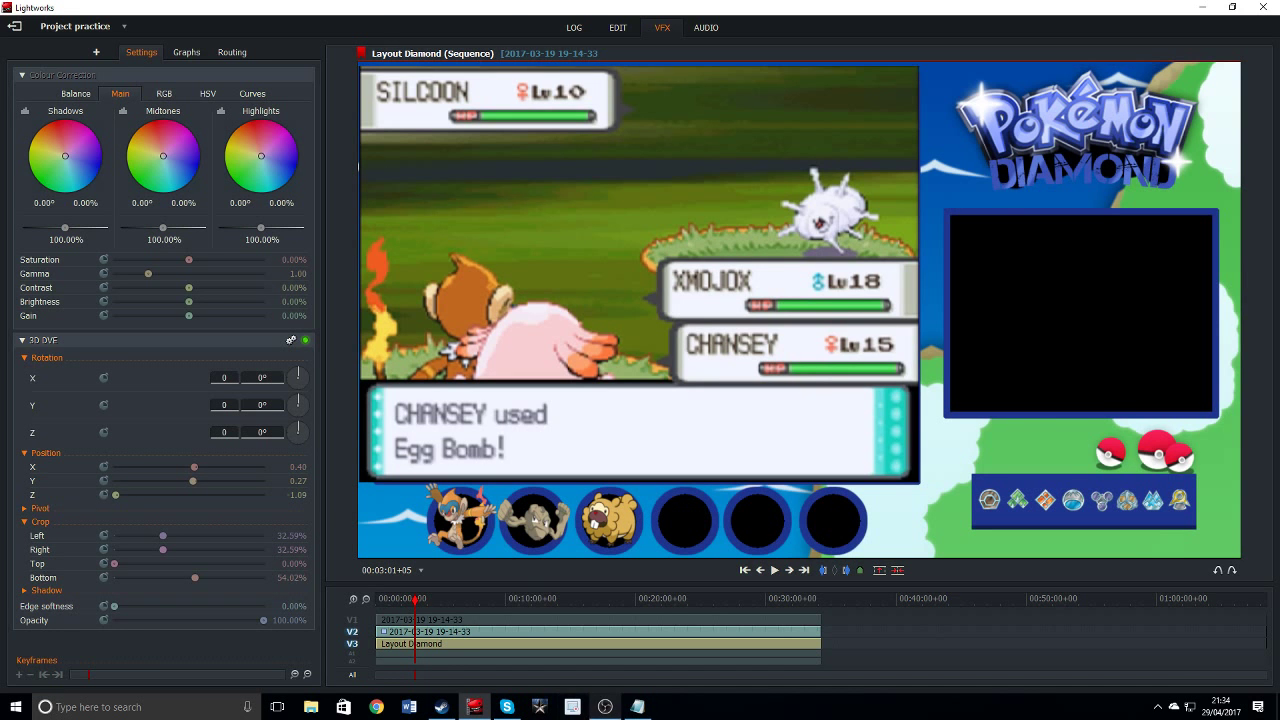
click(637, 706)
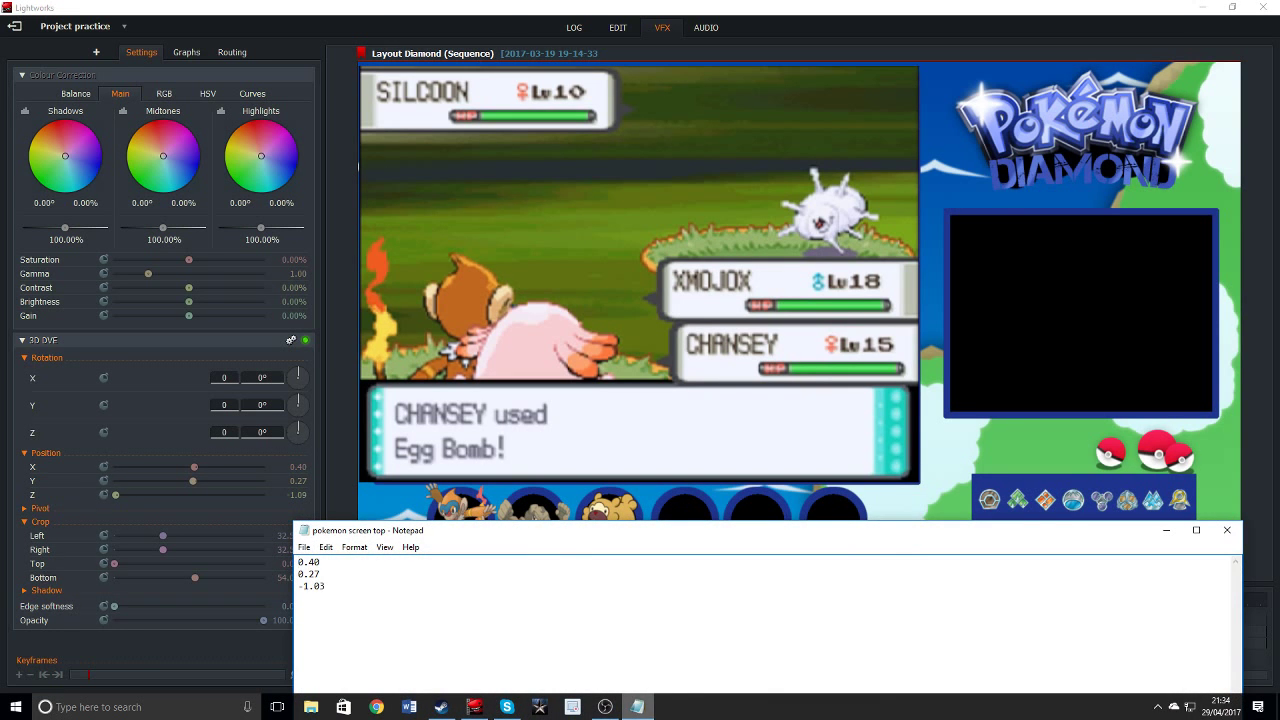
click(637, 706)
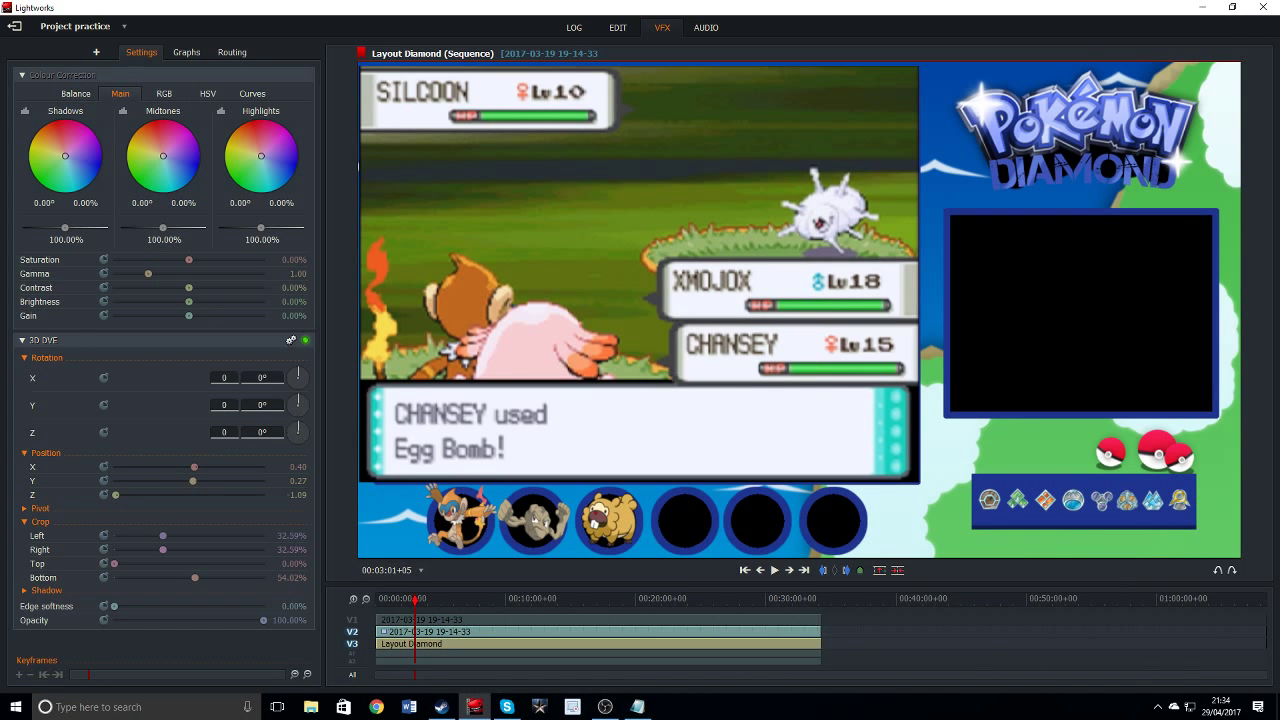
key(BackSpace)
text(3)
key(Return)
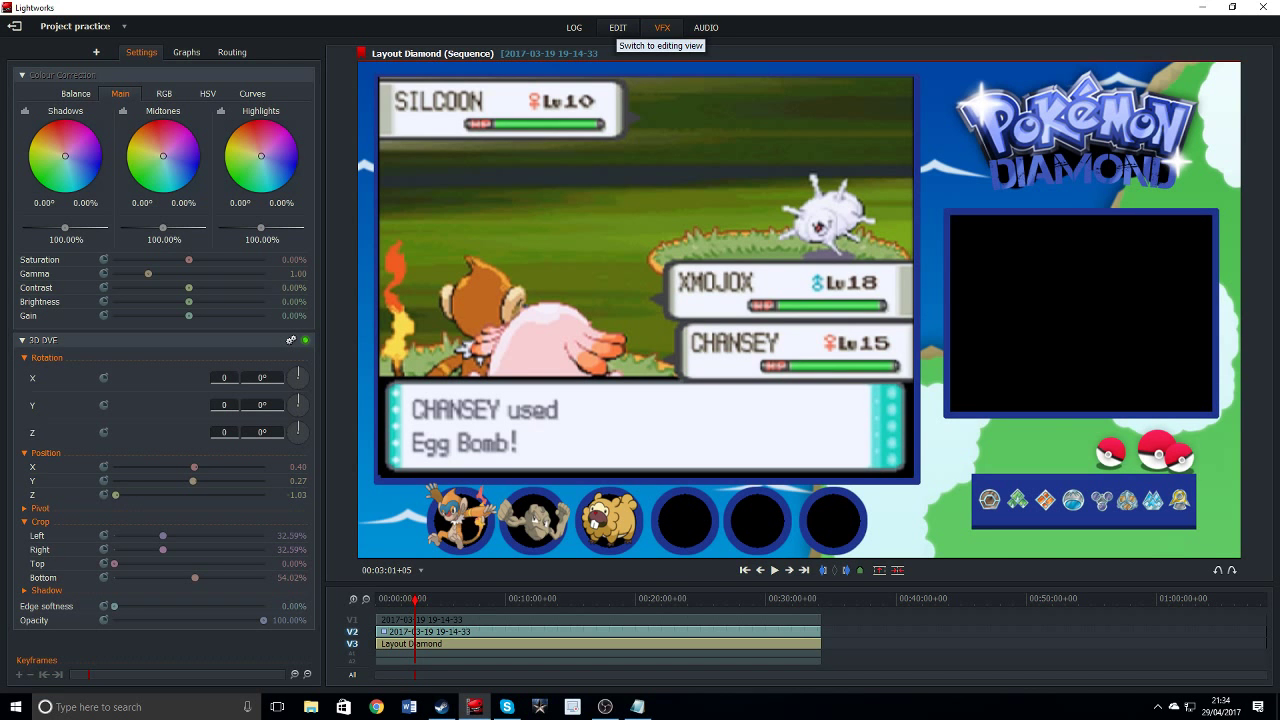
Turn on track V1 and try to crop its gameplay clip with the existing 3D DVE settings, 13.84% left and 65.18% right.
click(618, 27)
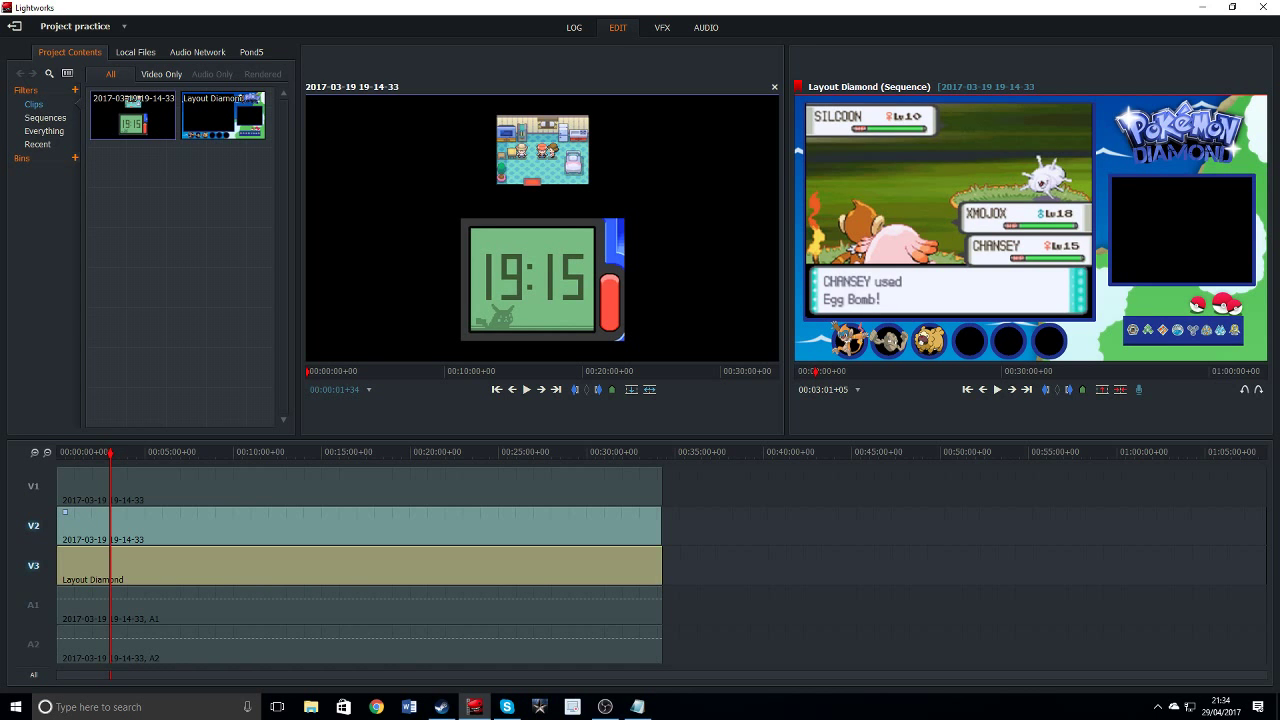
click(33, 486)
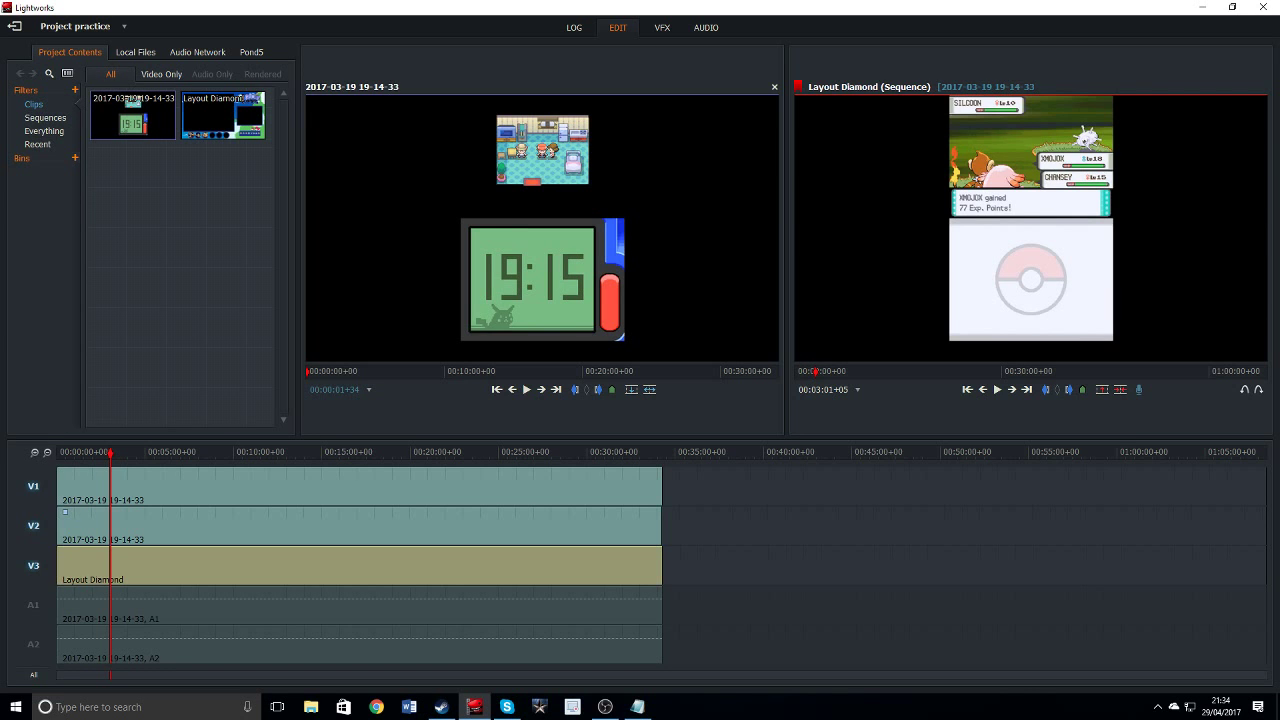
click(662, 27)
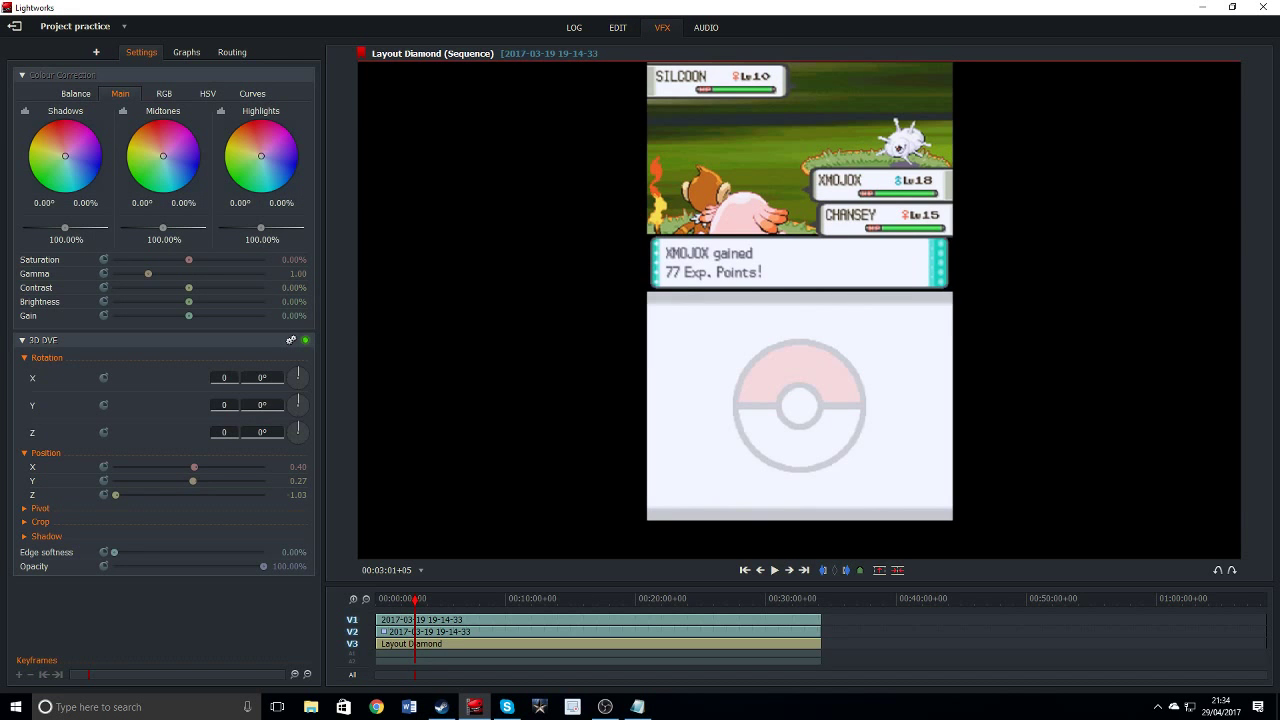
click(25, 522)
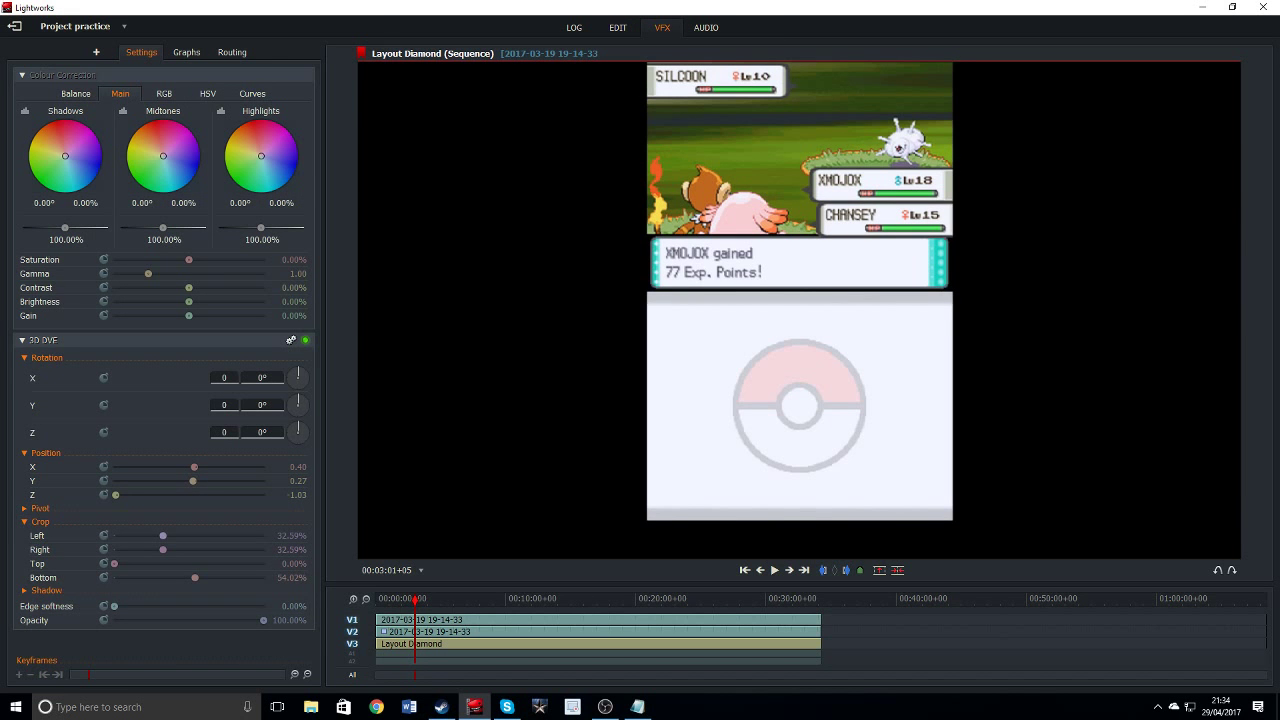
drag(163, 536, 135, 536)
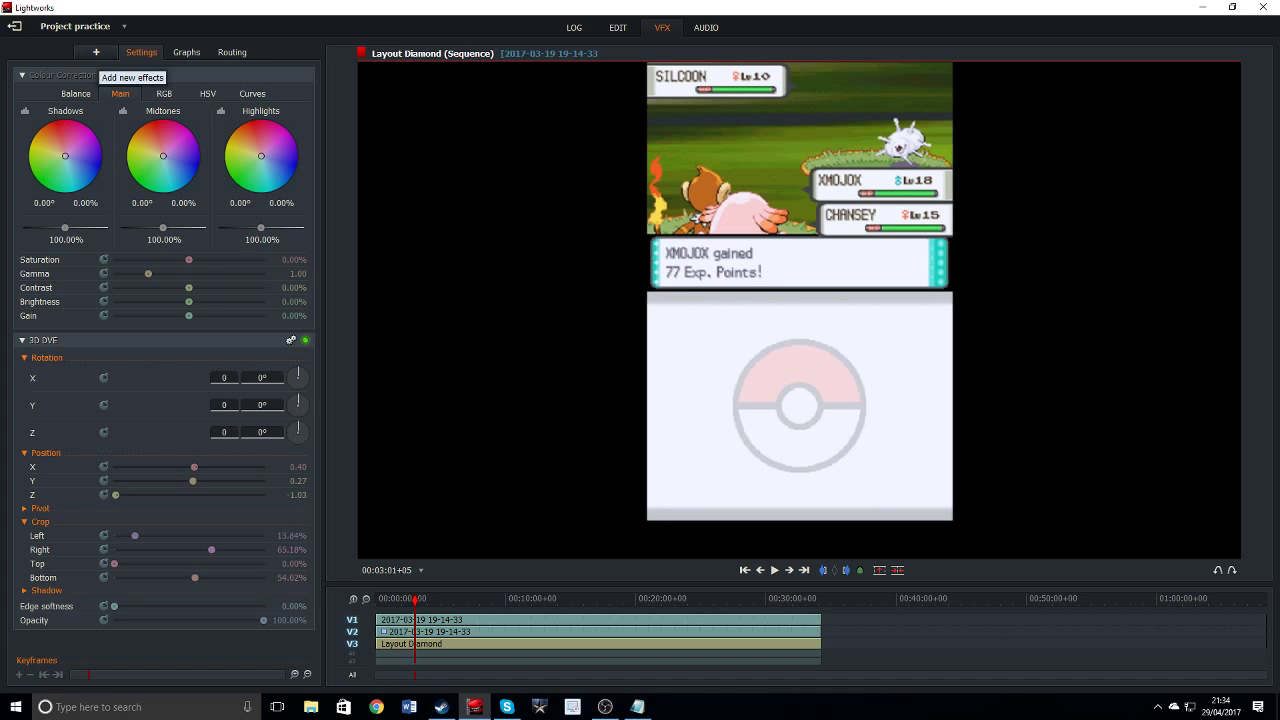
Try to shift the V1 gameplay clip by adjusting the existing 3D DVE position values.
click(96, 52)
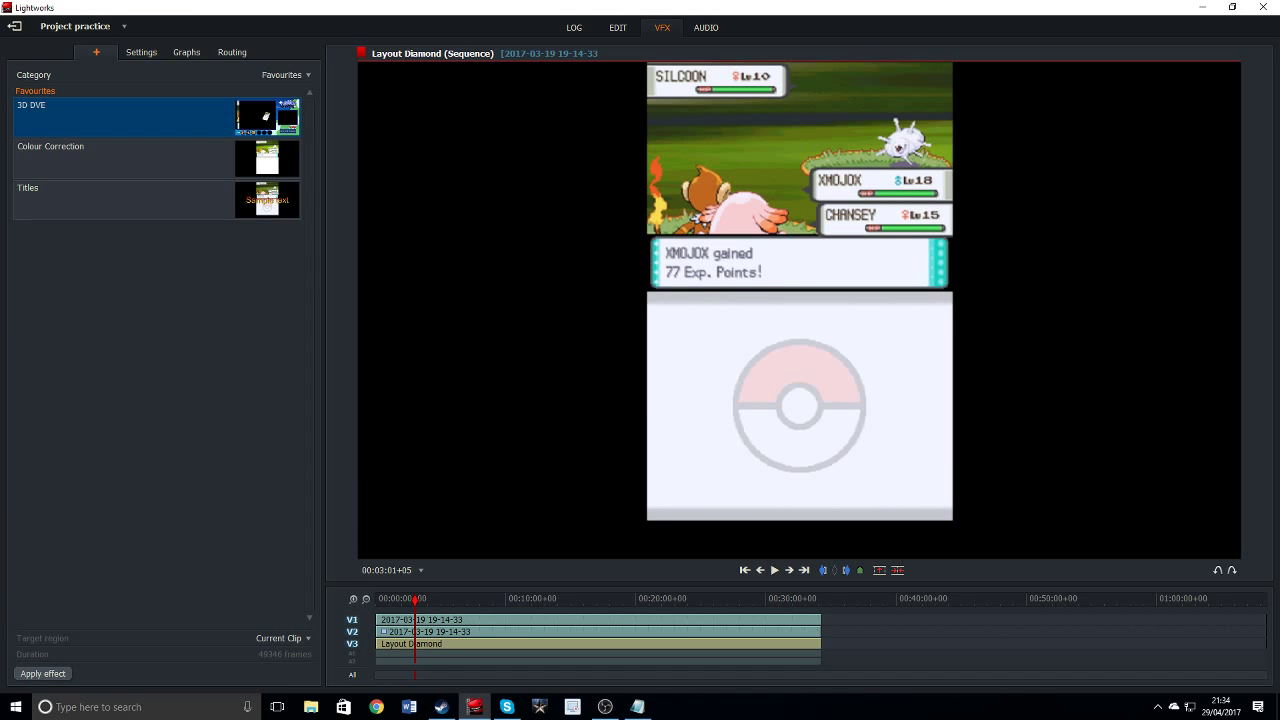
click(141, 52)
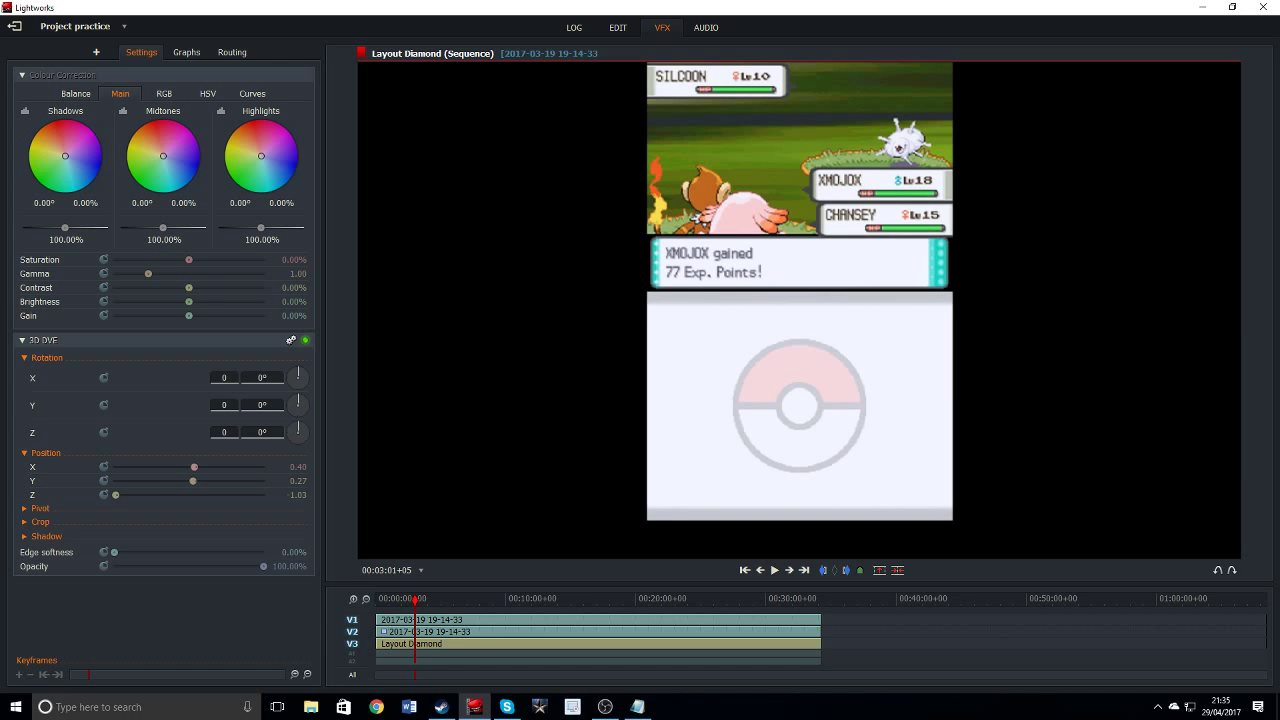
mouse_move(194, 467)
mouse_down()
mouse_move(175, 467)
mouse_move(199, 481)
mouse_move(181, 467)
mouse_up()
click(96, 52)
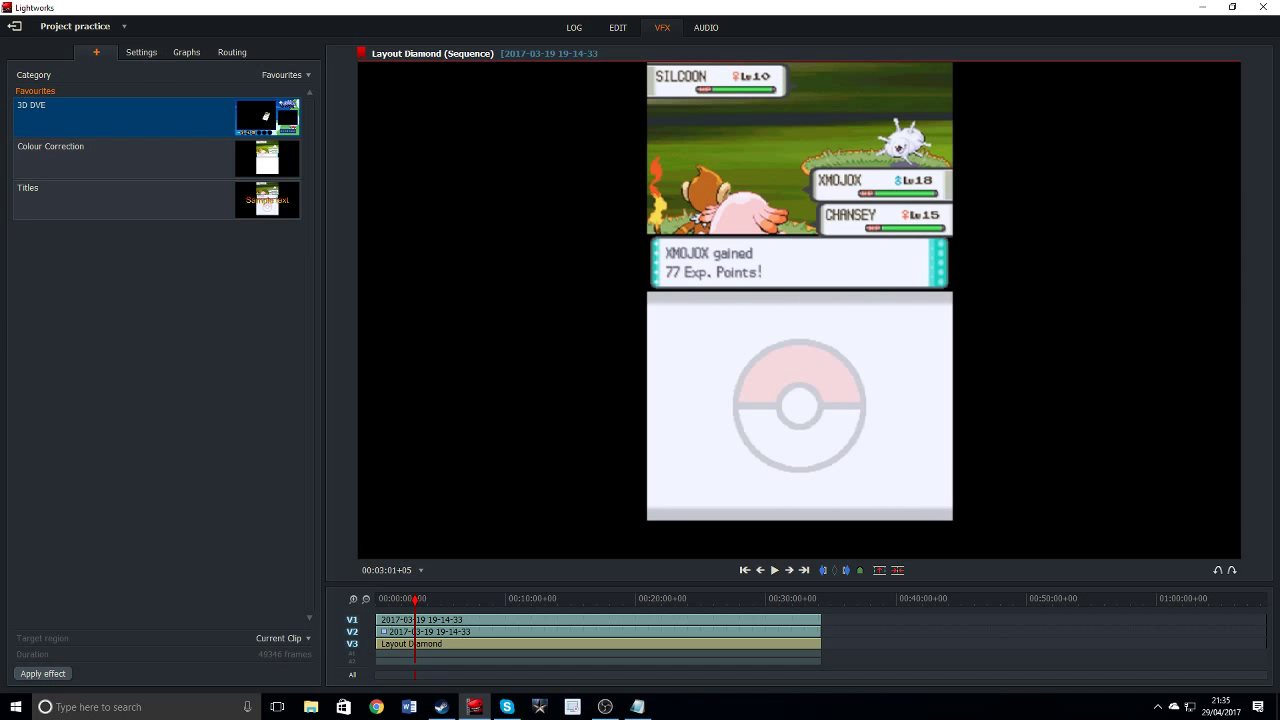
click(141, 52)
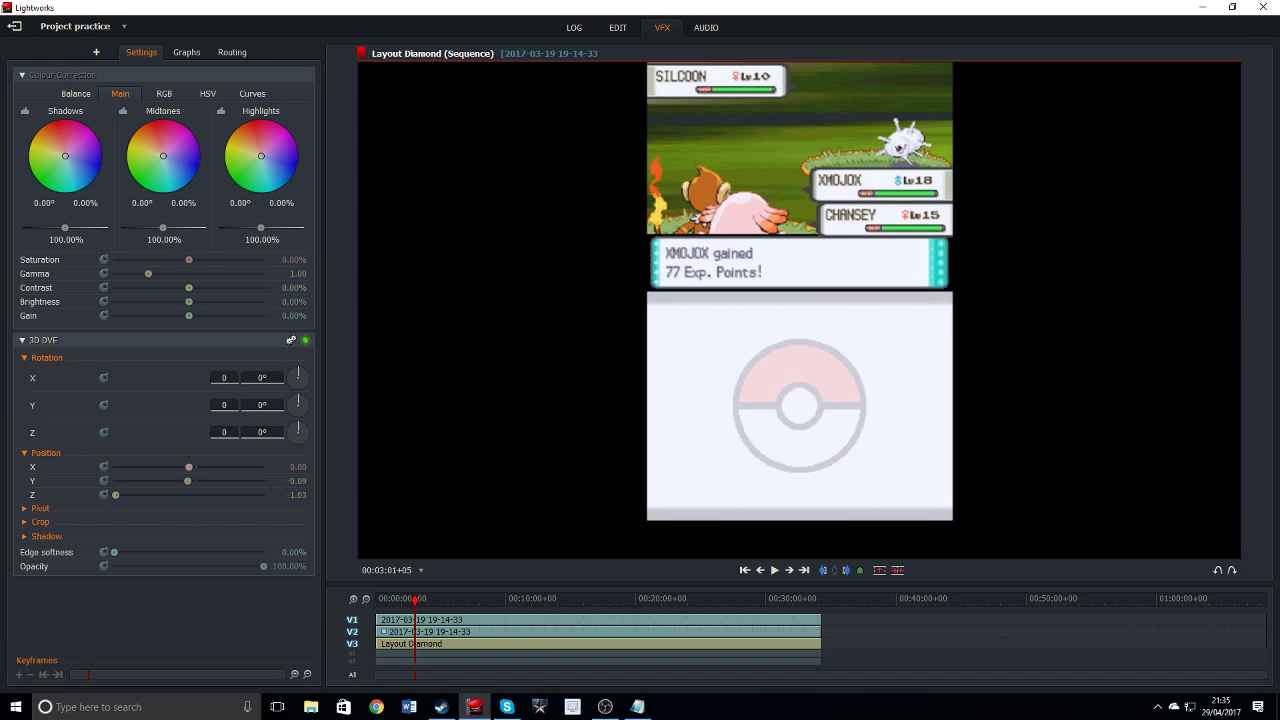
mouse_move(189, 467)
mouse_down()
mouse_move(175, 467)
mouse_move(198, 467)
mouse_up()
drag(198, 467, 161, 467)
Apply the 3D DVE effect to the V1 gameplay clip and crop it by 32.84% left and 32.84% right.
click(96, 52)
click(42, 673)
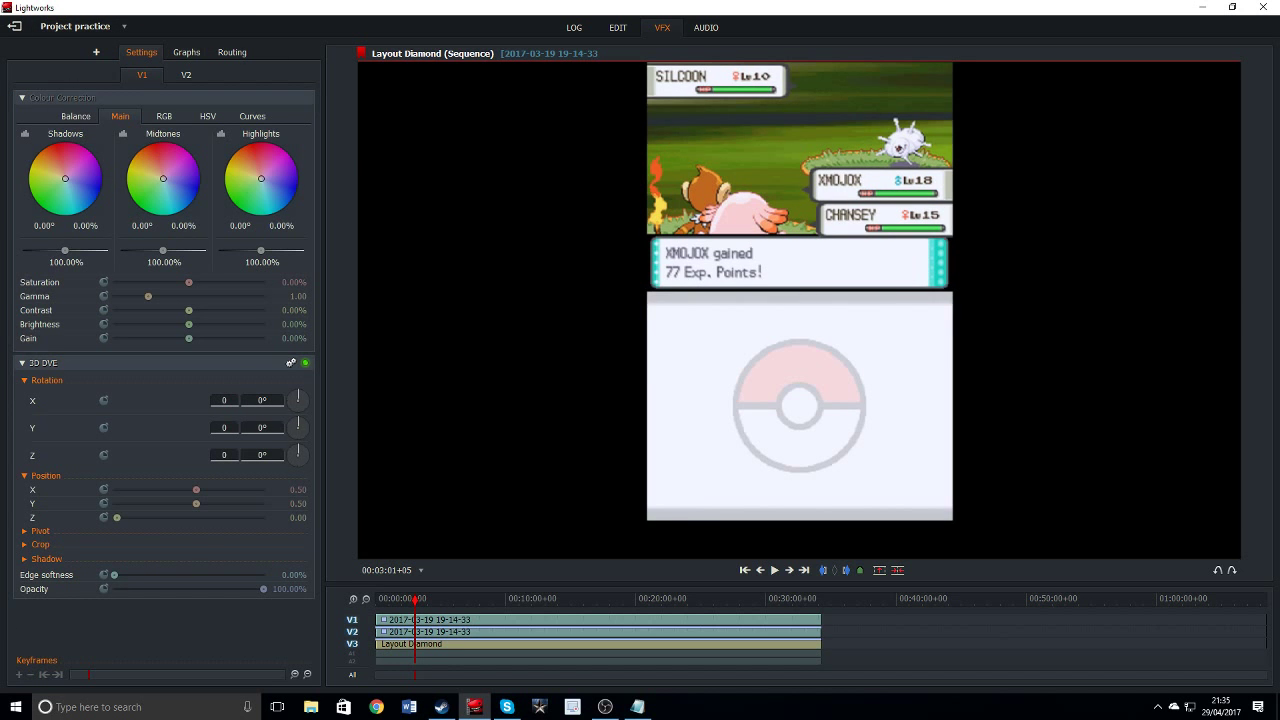
click(38, 545)
drag(114, 558, 159, 558)
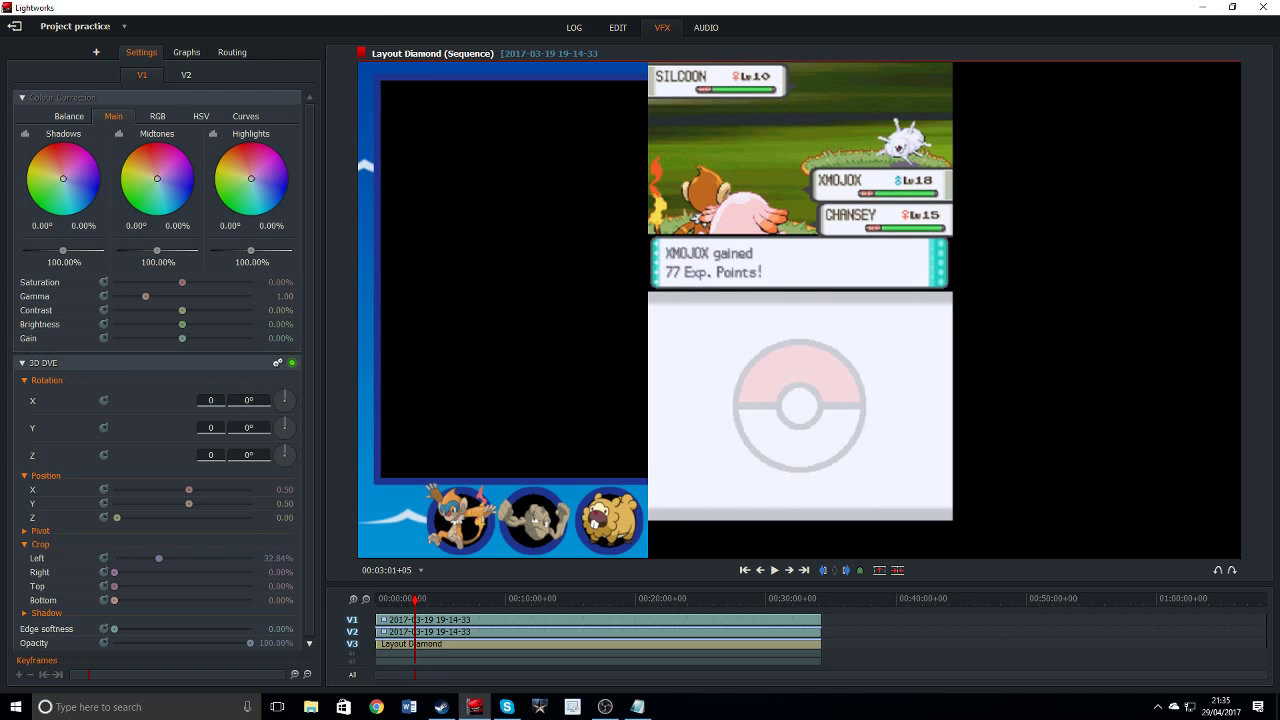
drag(114, 572, 159, 572)
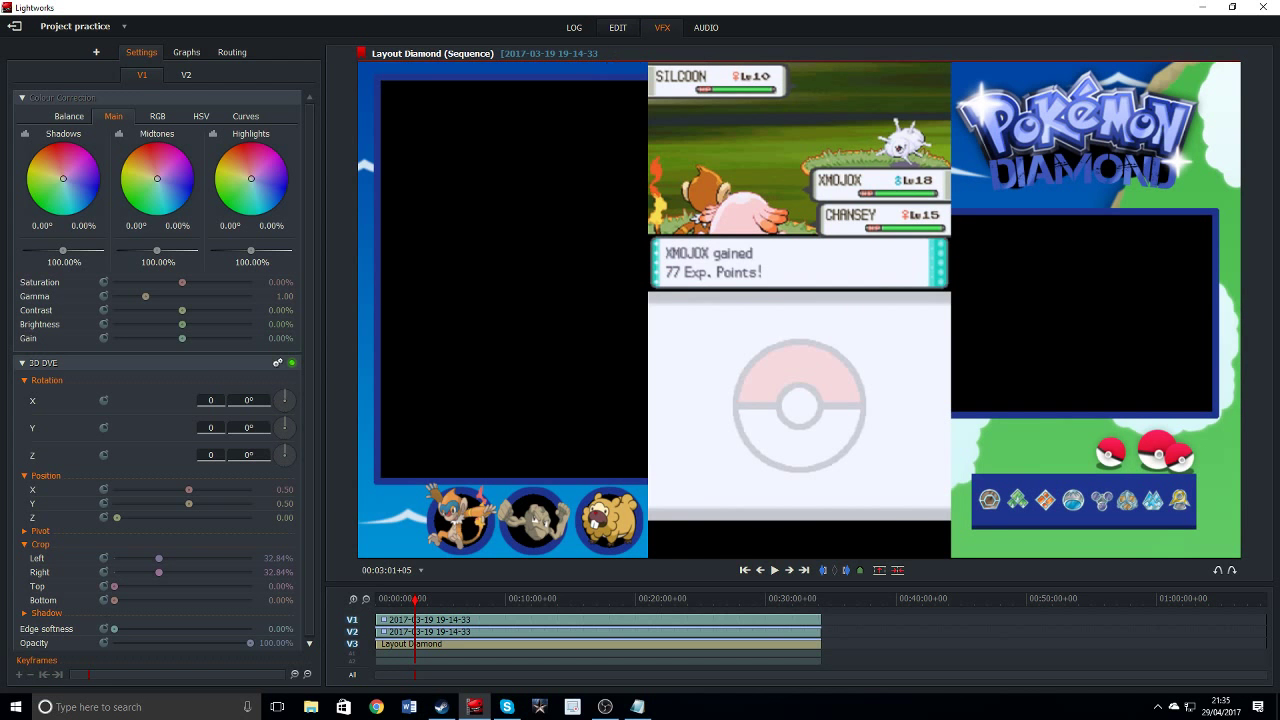
Remove the applied effects from the V1 and V2 gameplay clips in the editing timeline.
click(617, 27)
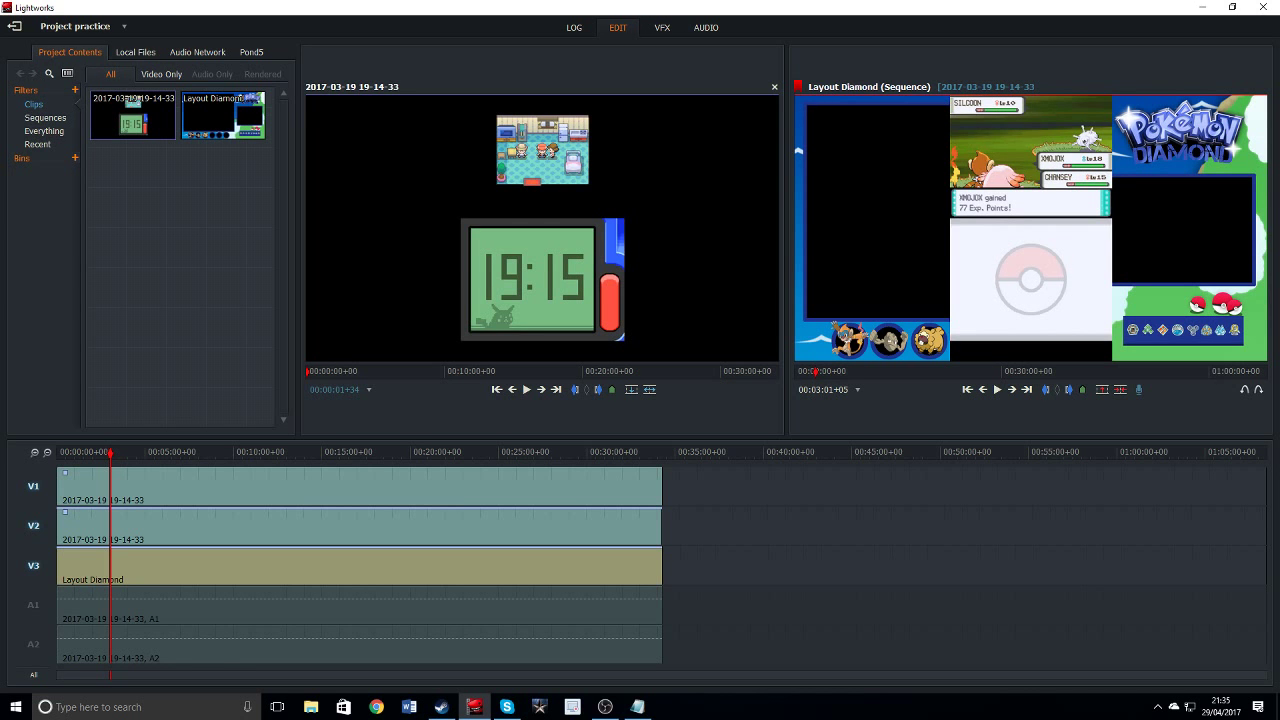
right_click(65, 473)
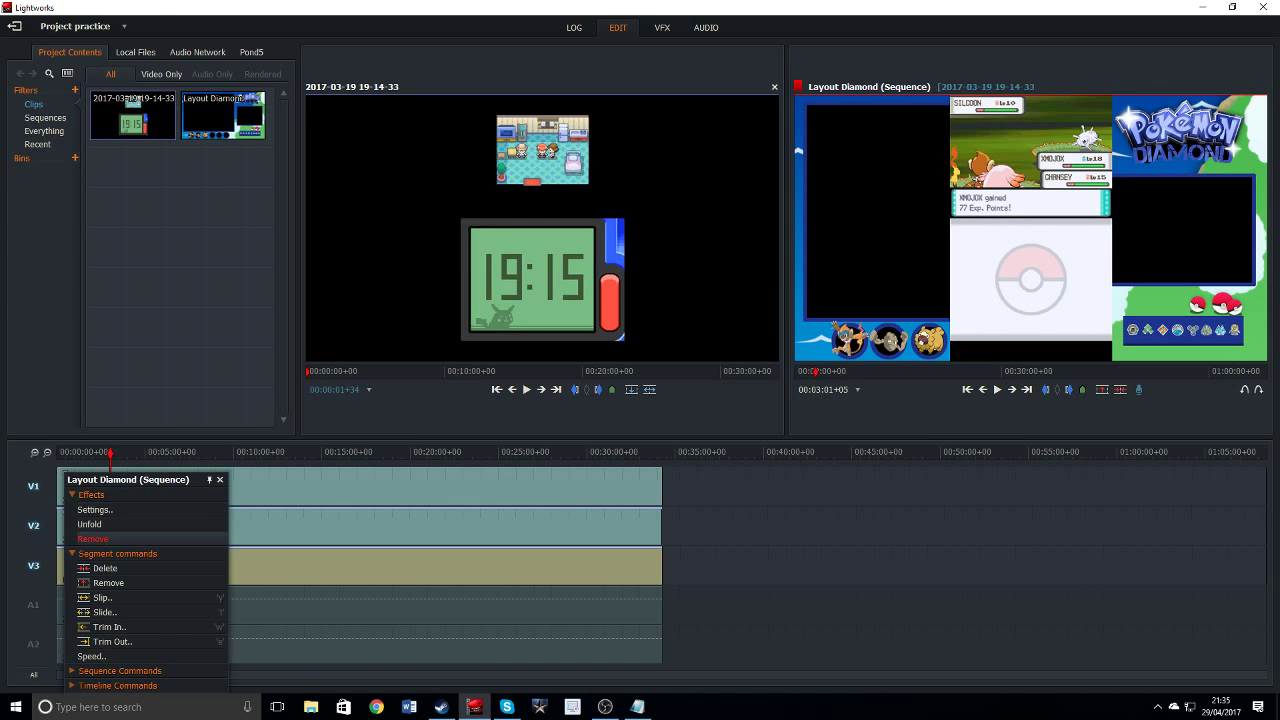
click(94, 539)
right_click(62, 472)
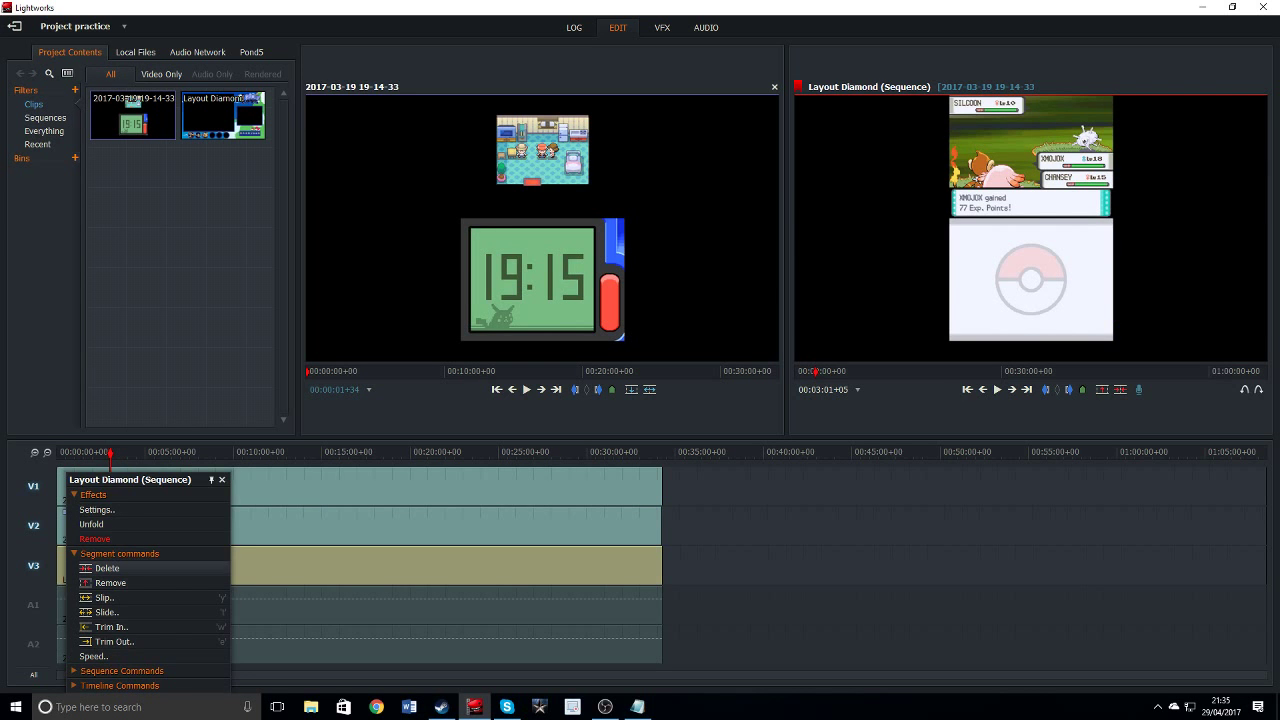
click(95, 538)
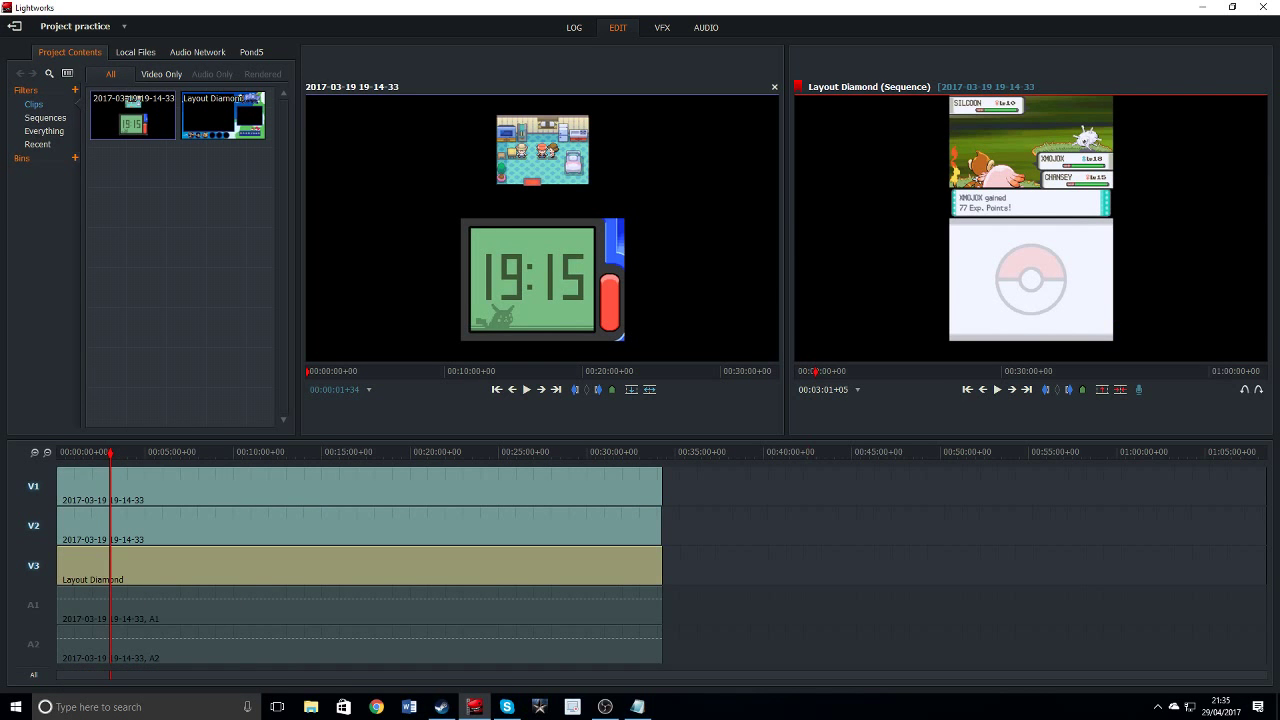
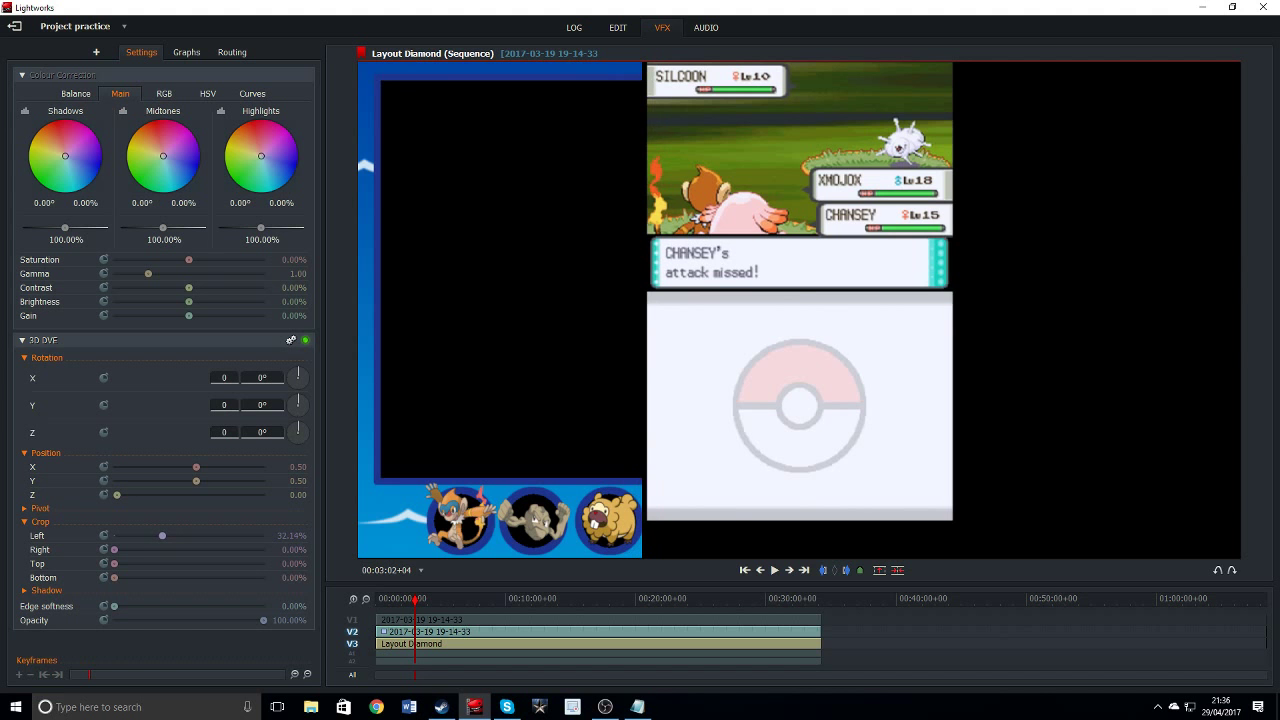
Crop the V2 gameplay clip in 3D DVE by 32.59% left, 32.59% right and 54.62% bottom, keeping only the upper game screen.
drag(162, 535, 196, 577)
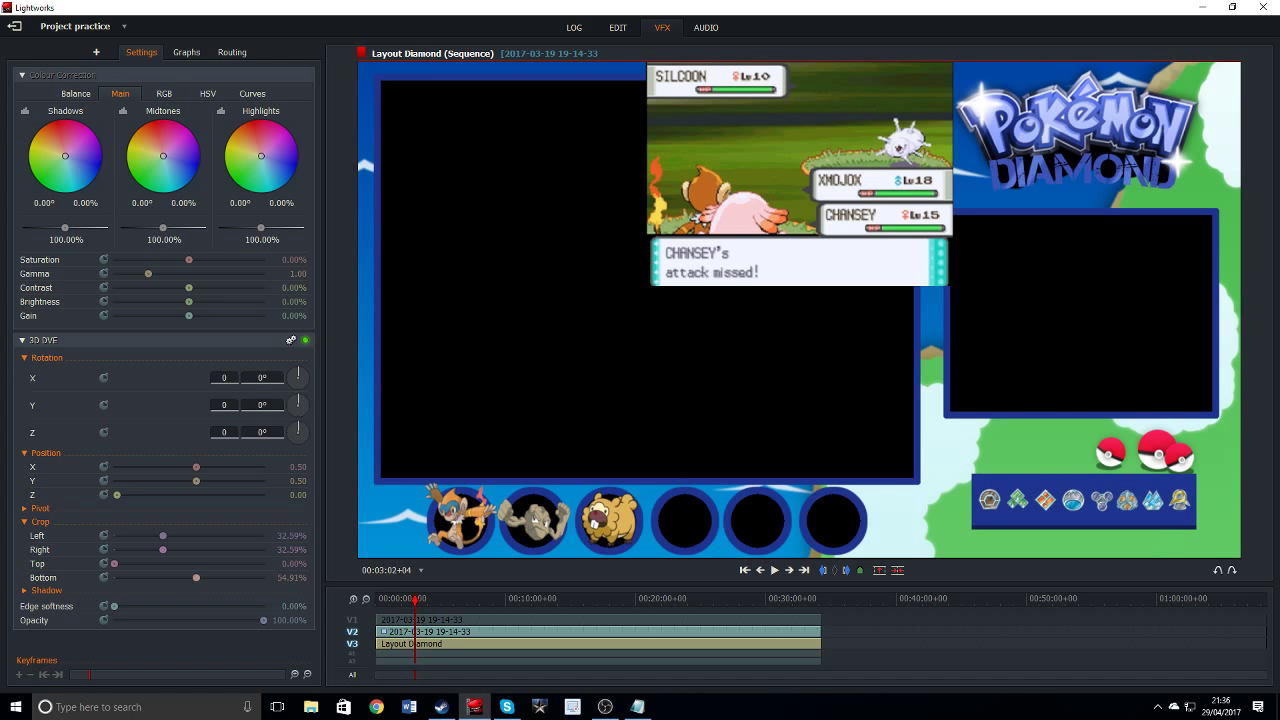
drag(195, 577, 195, 577)
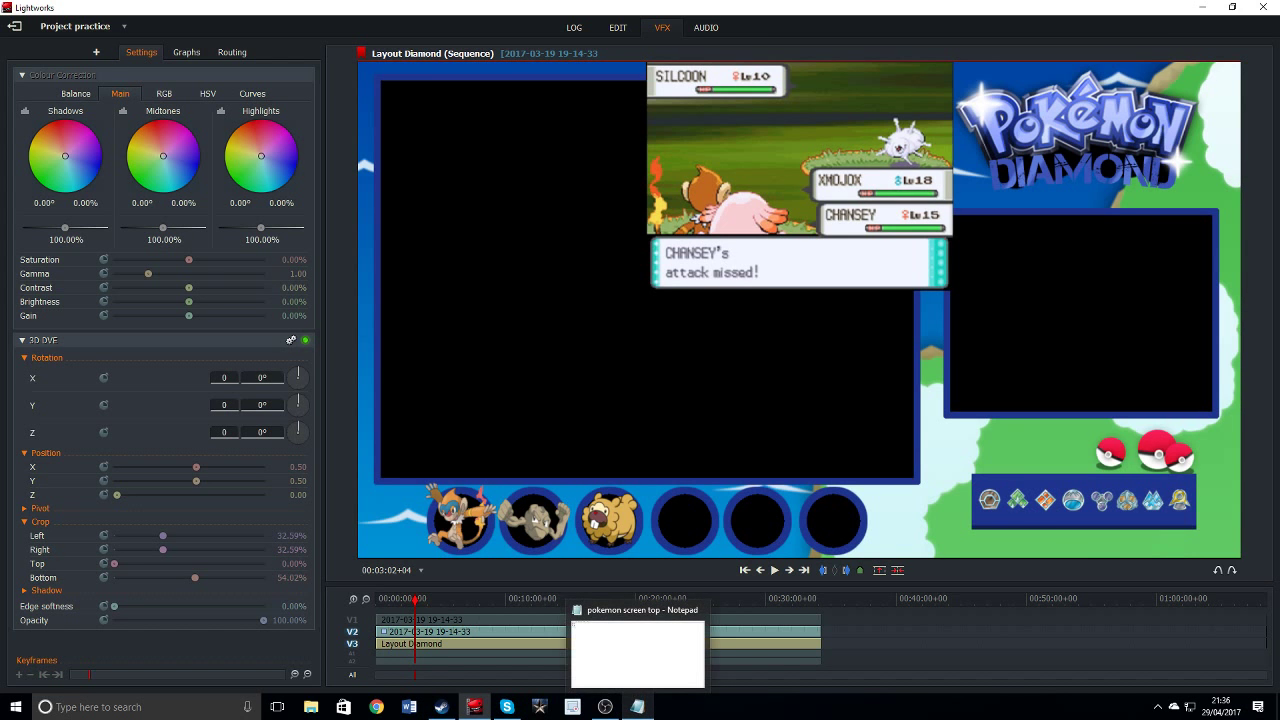
Check the noted values in Notepad and set the V2 gameplay clip's 3D DVE position X to 0.40.
click(637, 707)
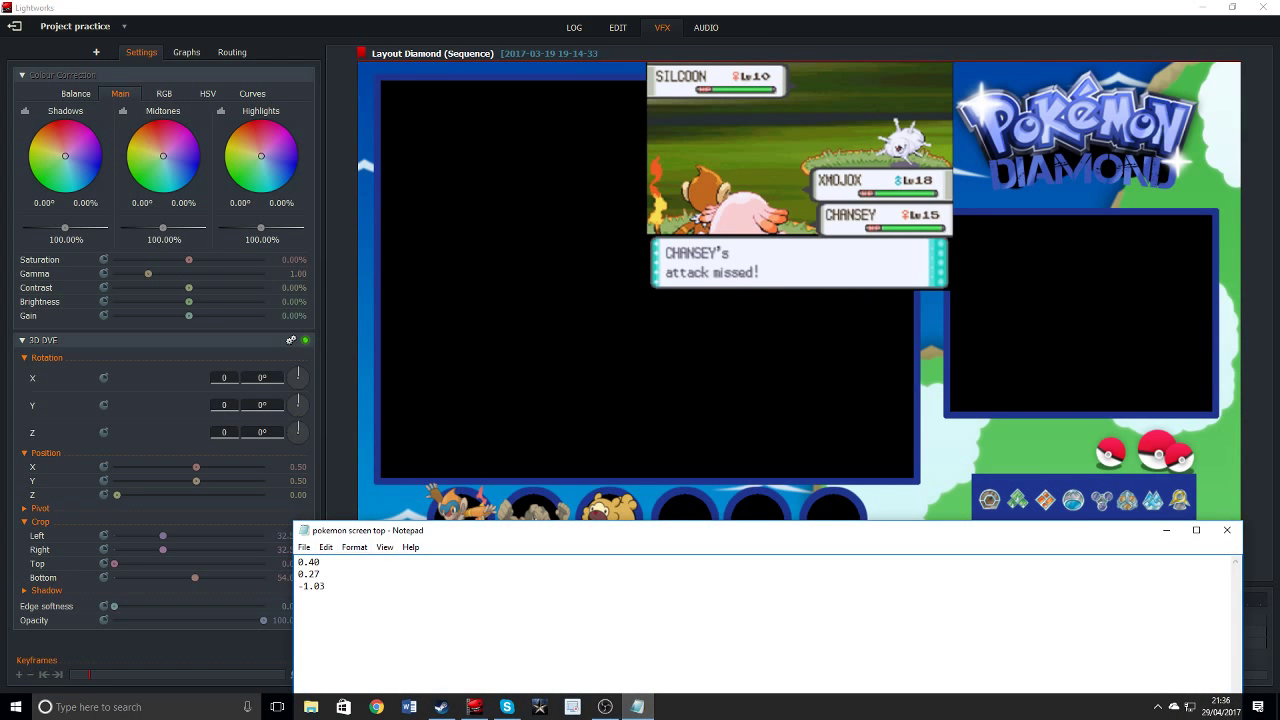
click(637, 707)
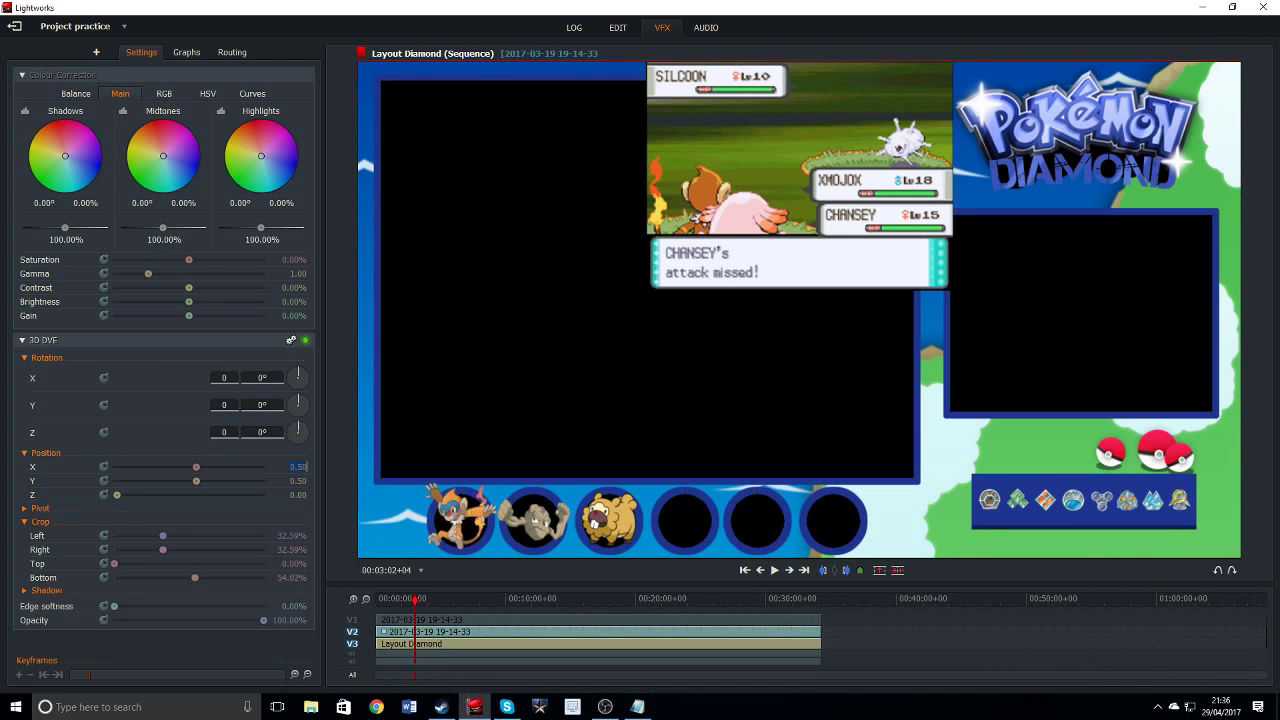
key(BackSpace)
text(0.40)
key(Return)
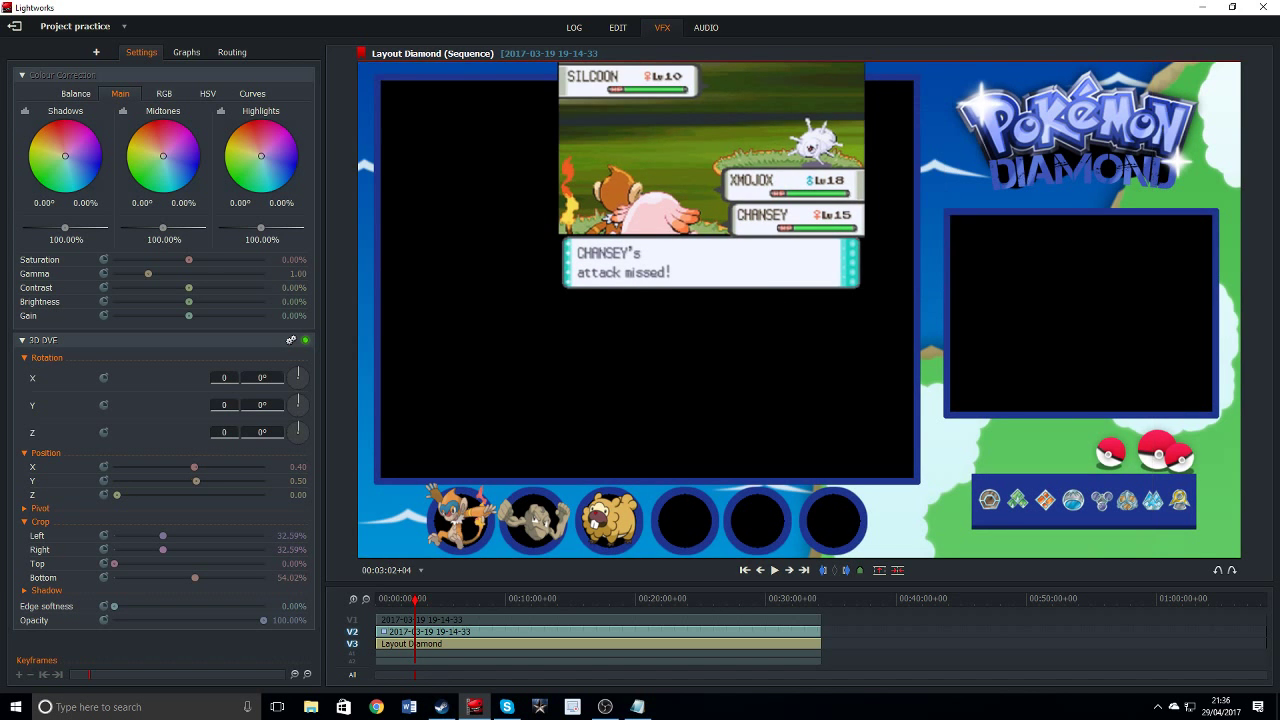
Set the V2 gameplay clip's 3D DVE position Y to 0.27 and Z to -1.03, following the noted values in Notepad.
click(637, 707)
click(637, 707)
key(BackSpace)
text(0.27)
key(Return)
click(637, 706)
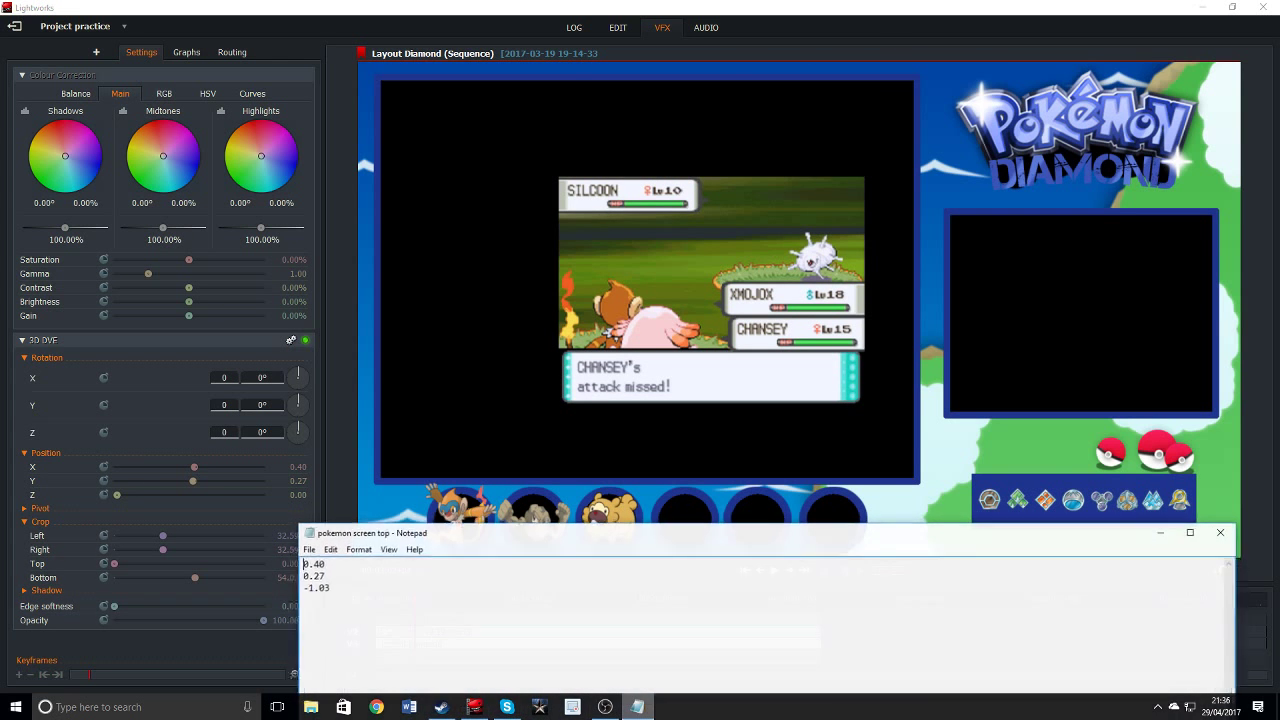
click(637, 706)
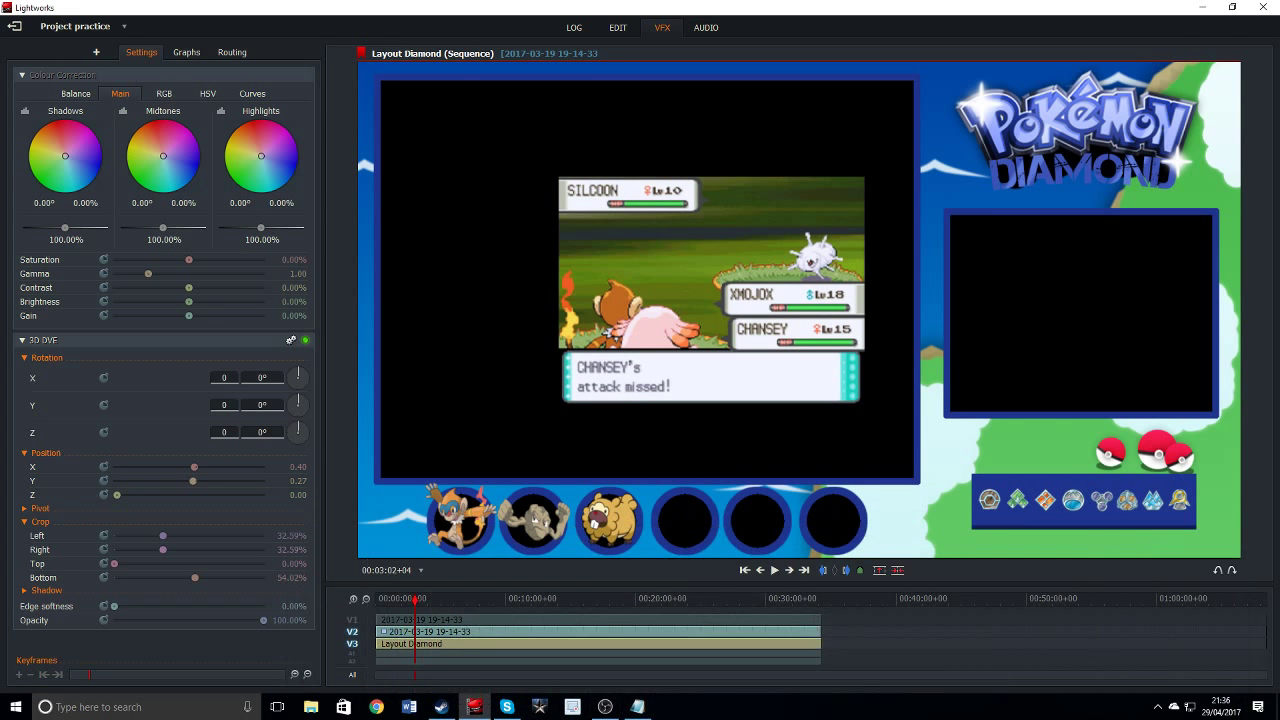
key(BackSpace)
text(-1.03)
key(Return)
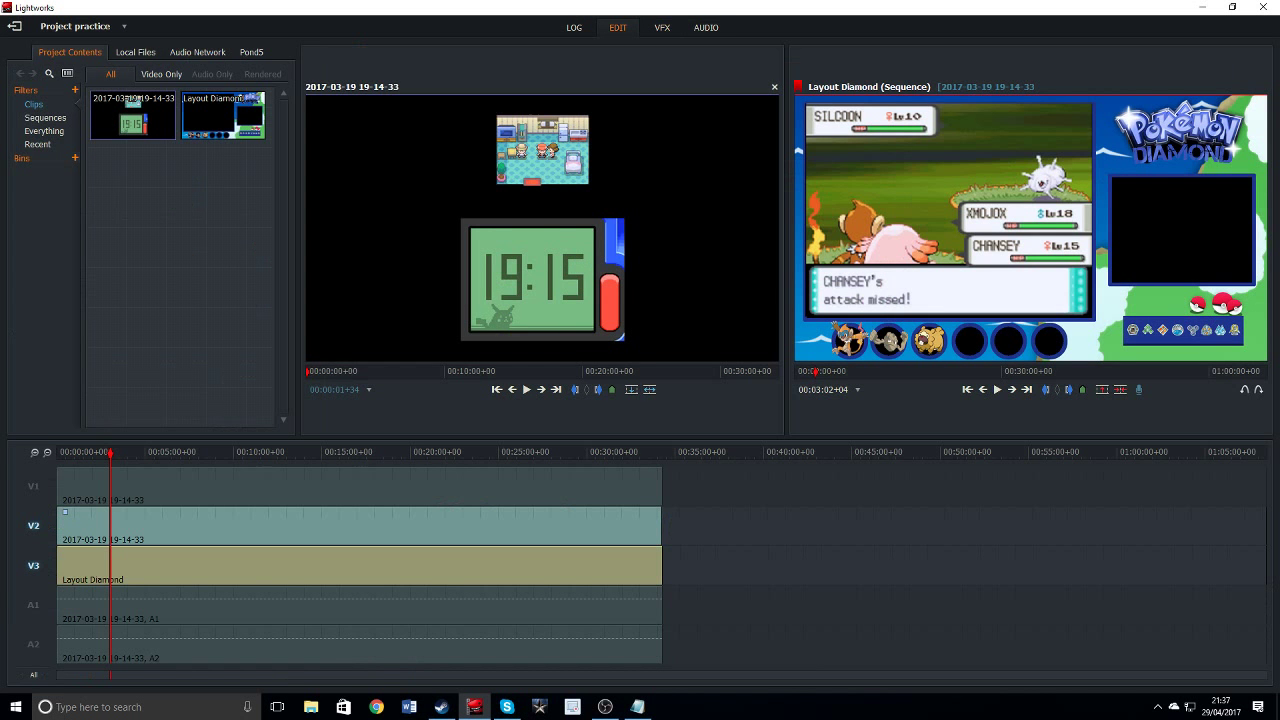
Enable the V1 track and apply the 3D DVE effect to its gameplay clip, showing the crop settings.
click(33, 486)
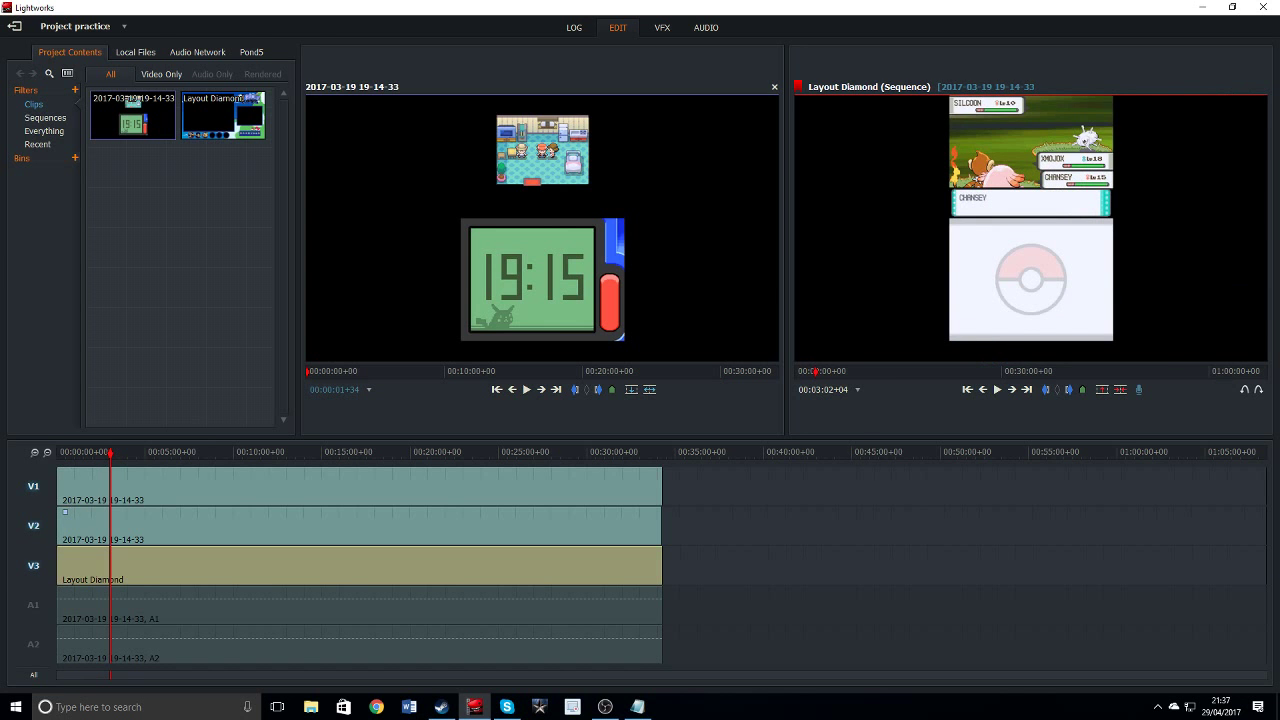
click(662, 27)
click(96, 52)
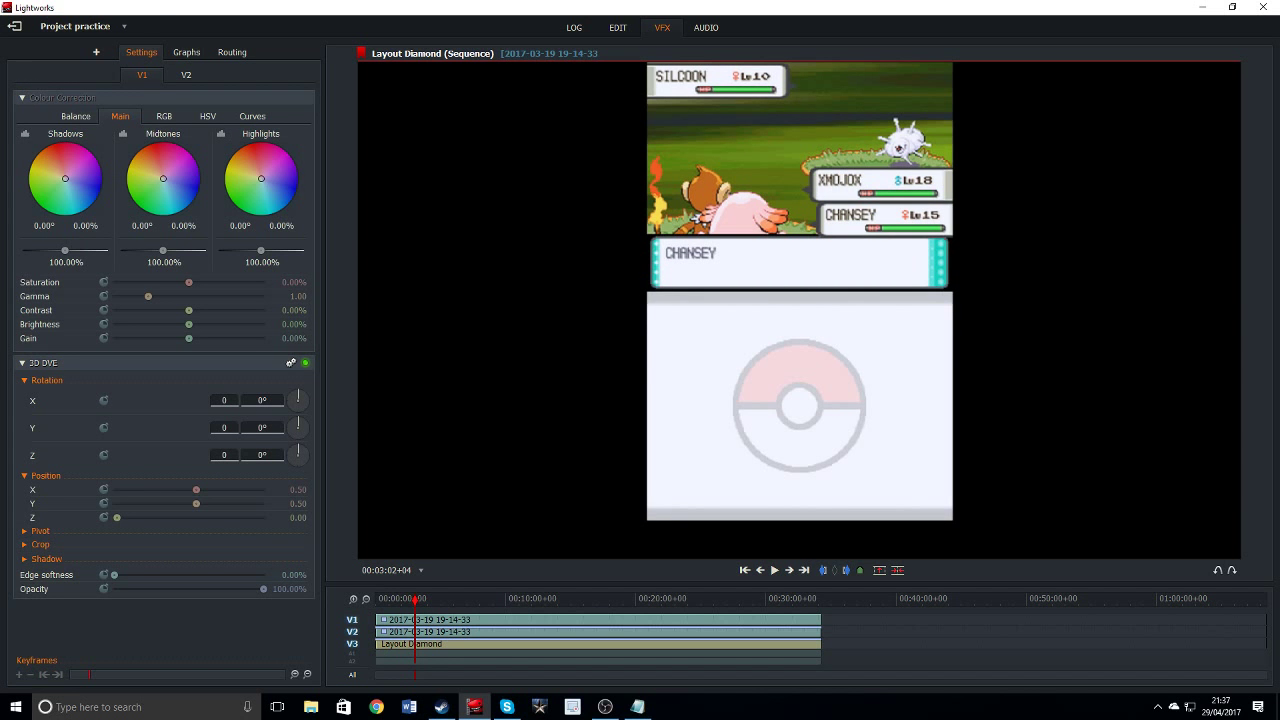
click(24, 544)
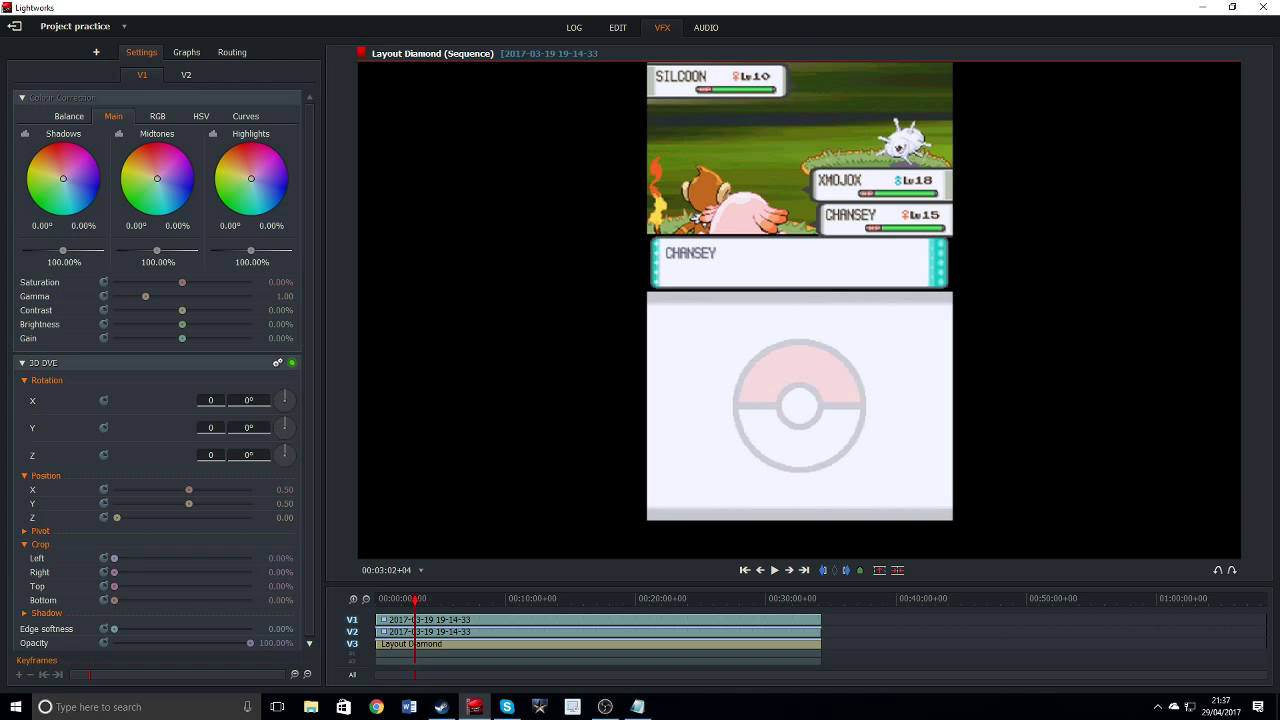
Crop the V1 gameplay clip by 32.35% left, 32.35% right, 45.59% top and 7.35% bottom, keeping only the lower game screen.
drag(114, 558, 158, 558)
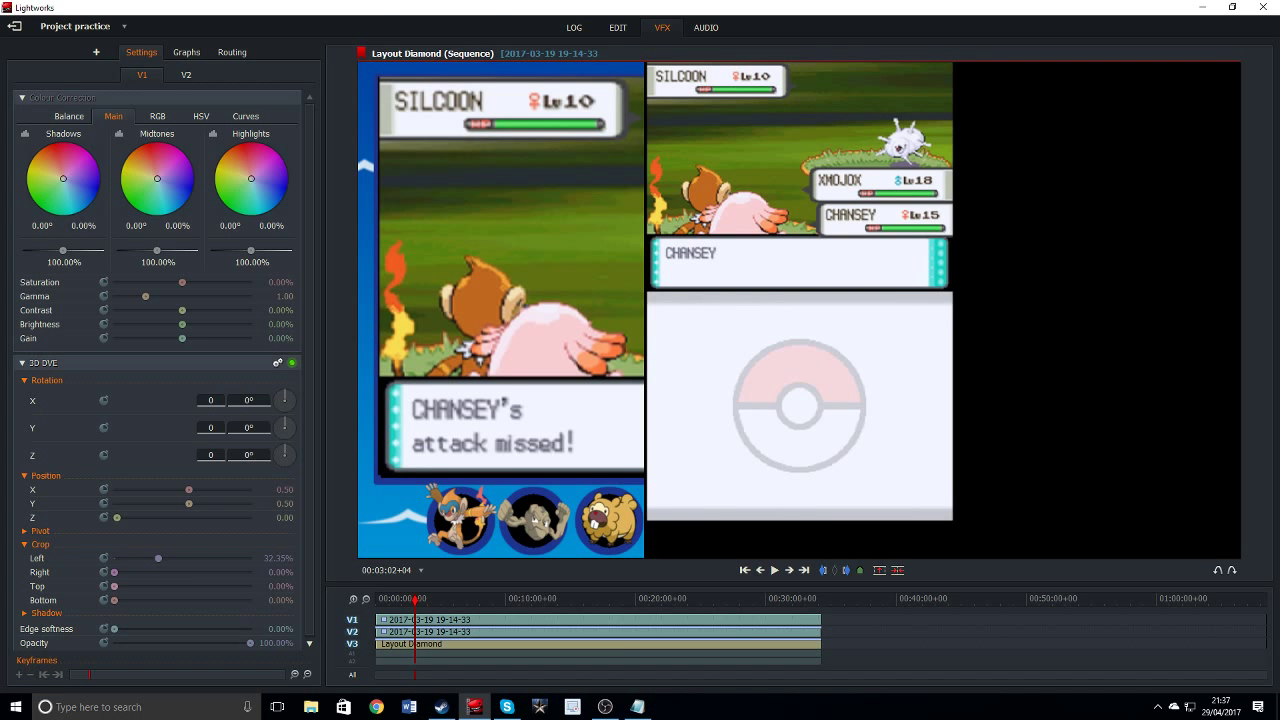
drag(114, 572, 158, 572)
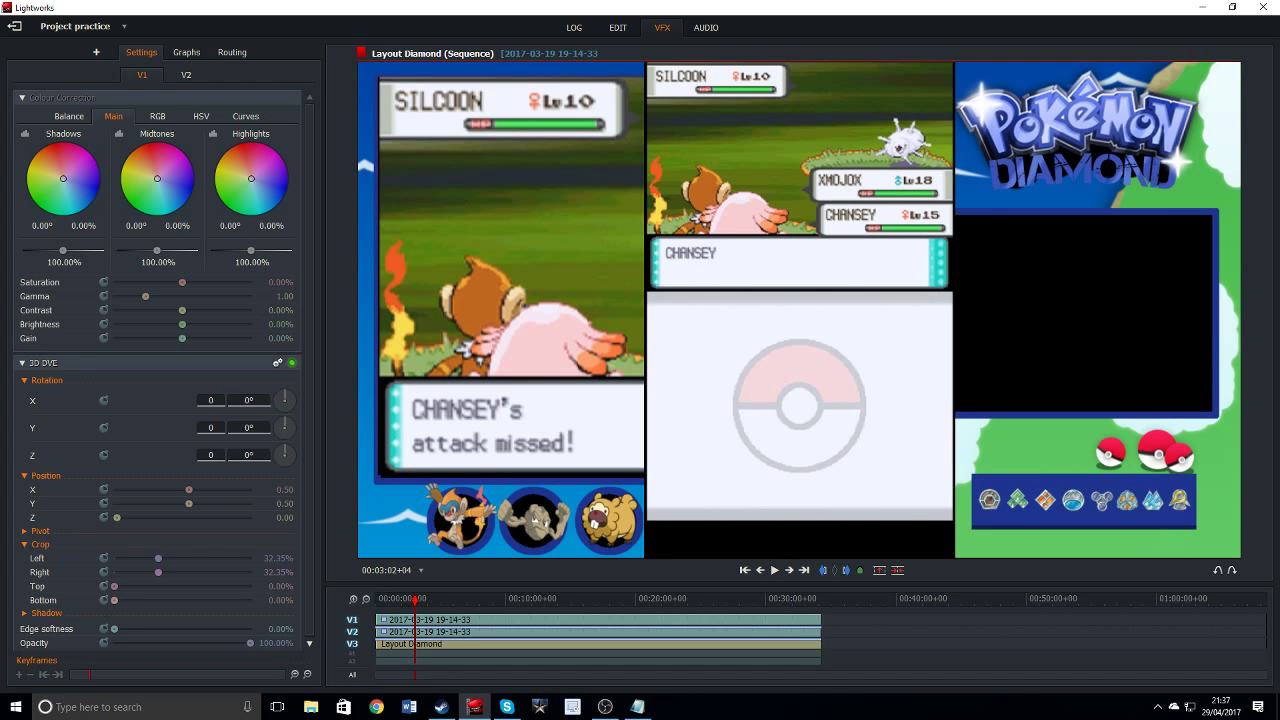
drag(114, 600, 176, 586)
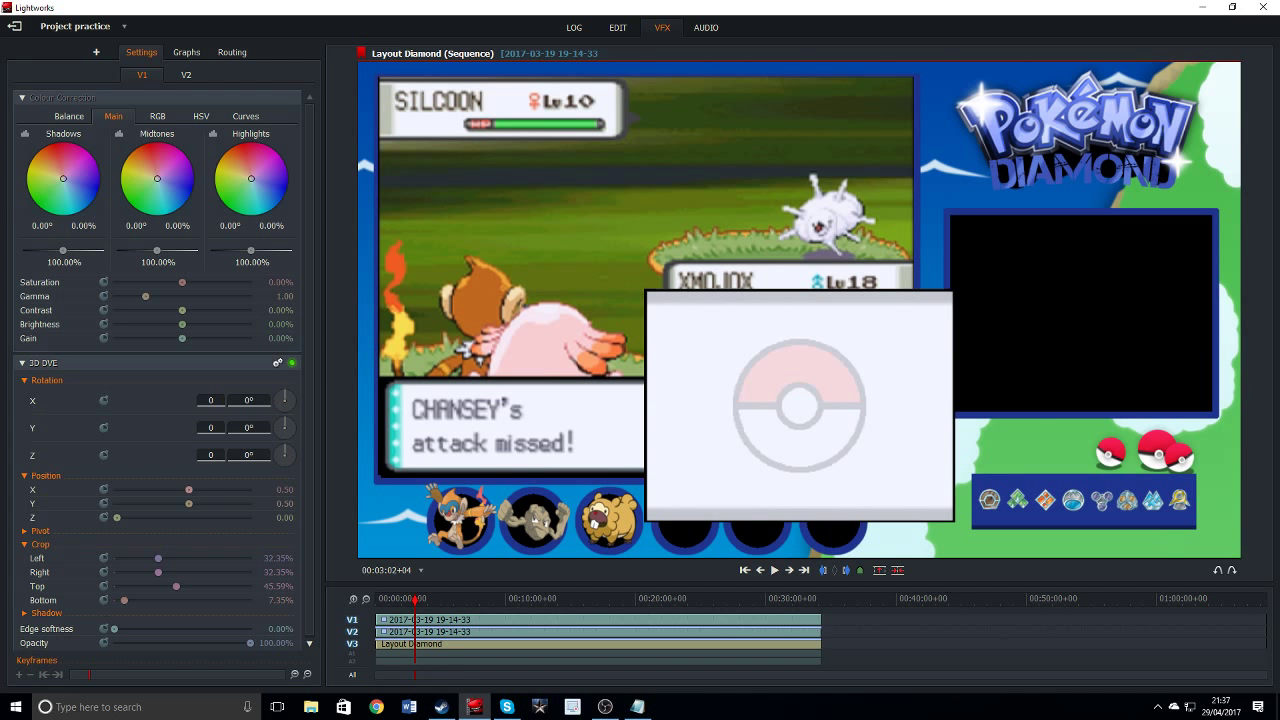
Move the V1 gameplay clip towards the small layout frame with position X 0.80 and Y 0.69.
drag(189, 490, 193, 489)
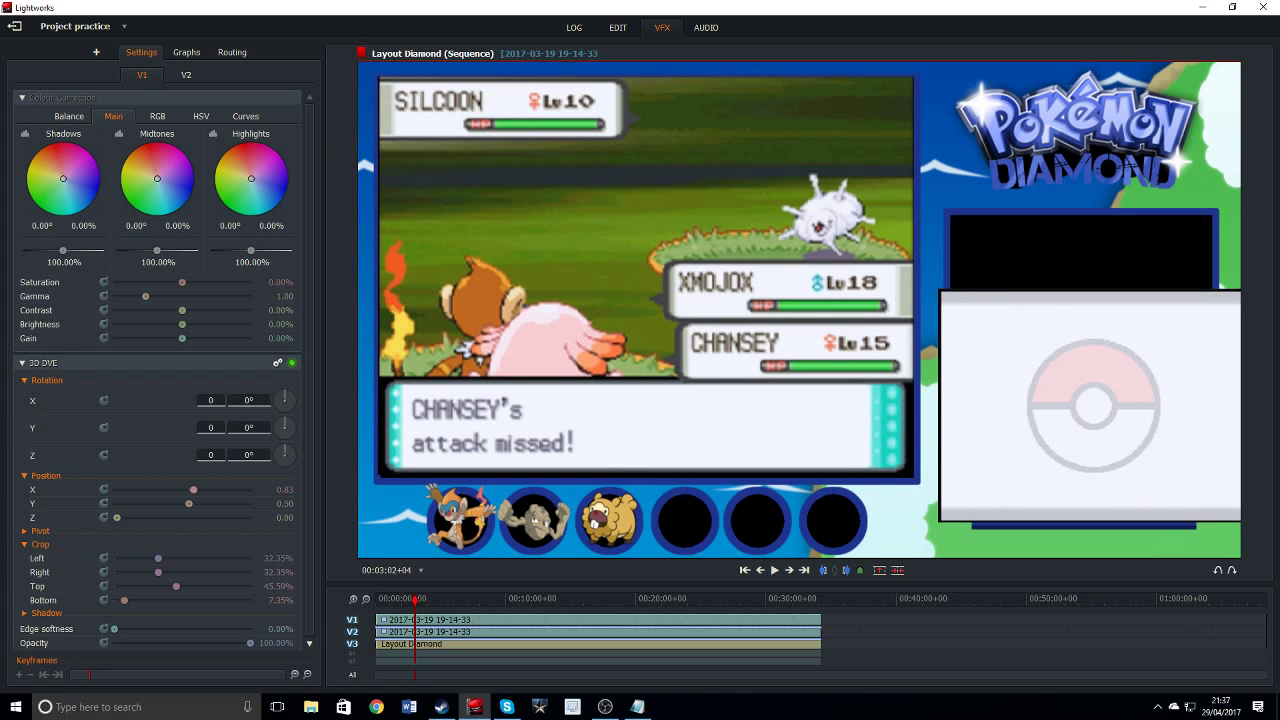
drag(193, 489, 192, 489)
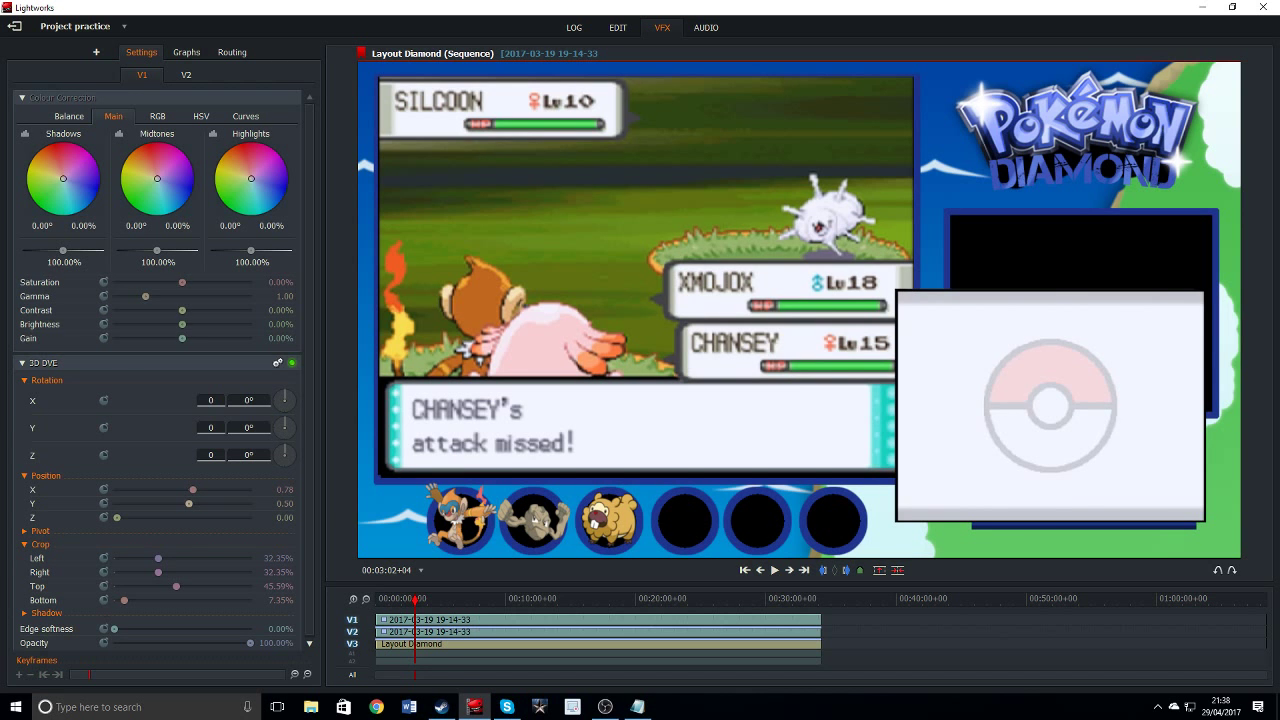
drag(189, 503, 191, 503)
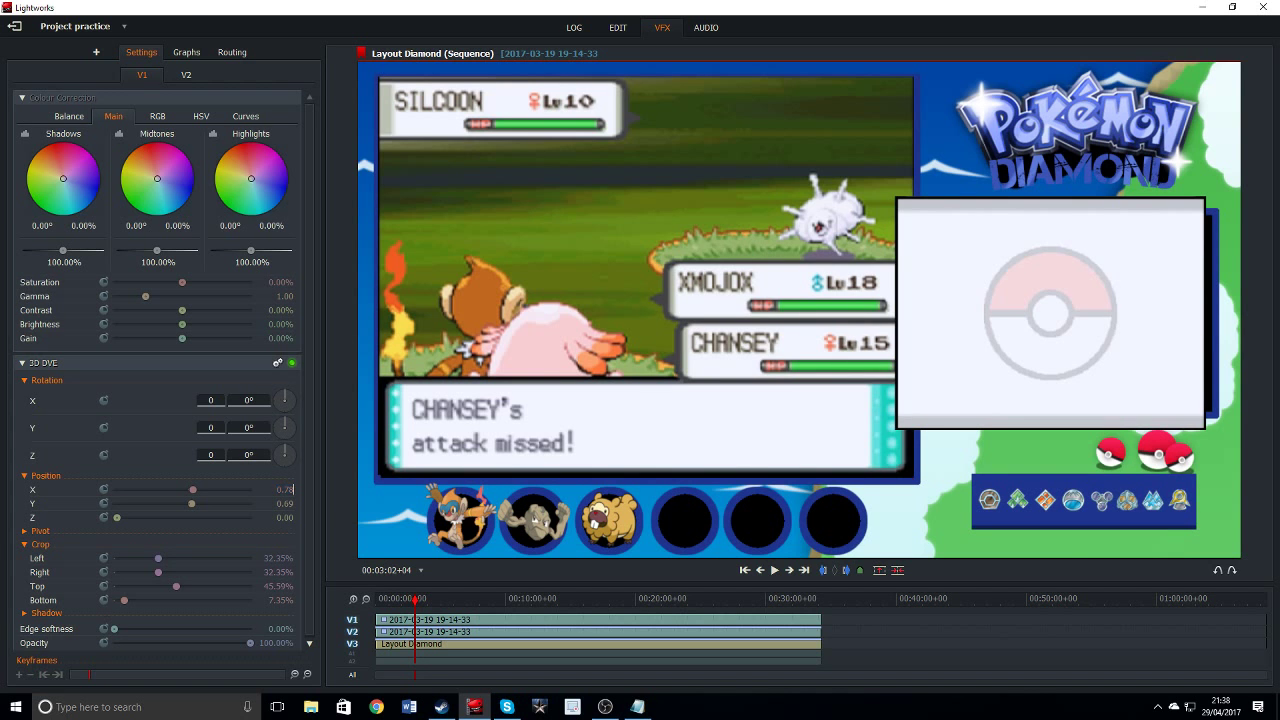
click(285, 489)
text(.8)
key(Return)
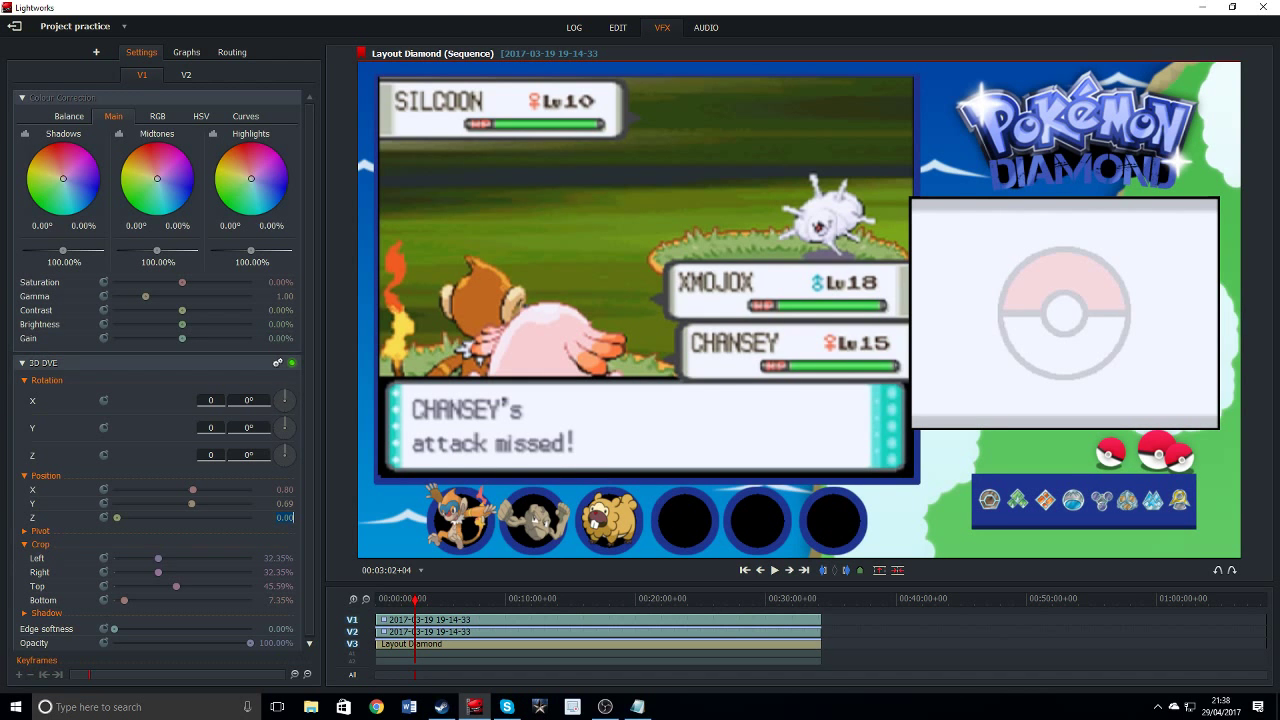
Try shrinking the V1 gameplay clip with position Z values of 0.15 and 0.20.
text(0.15)
key(Return)
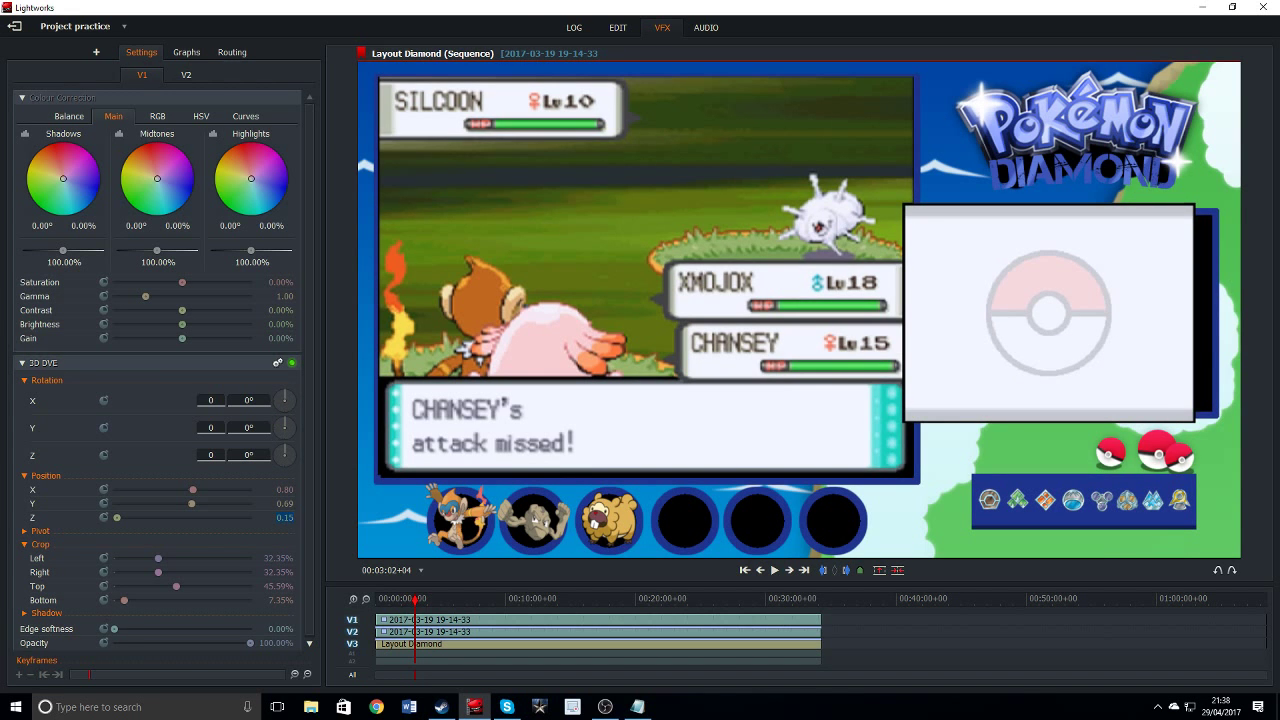
text(020)
key(Return)
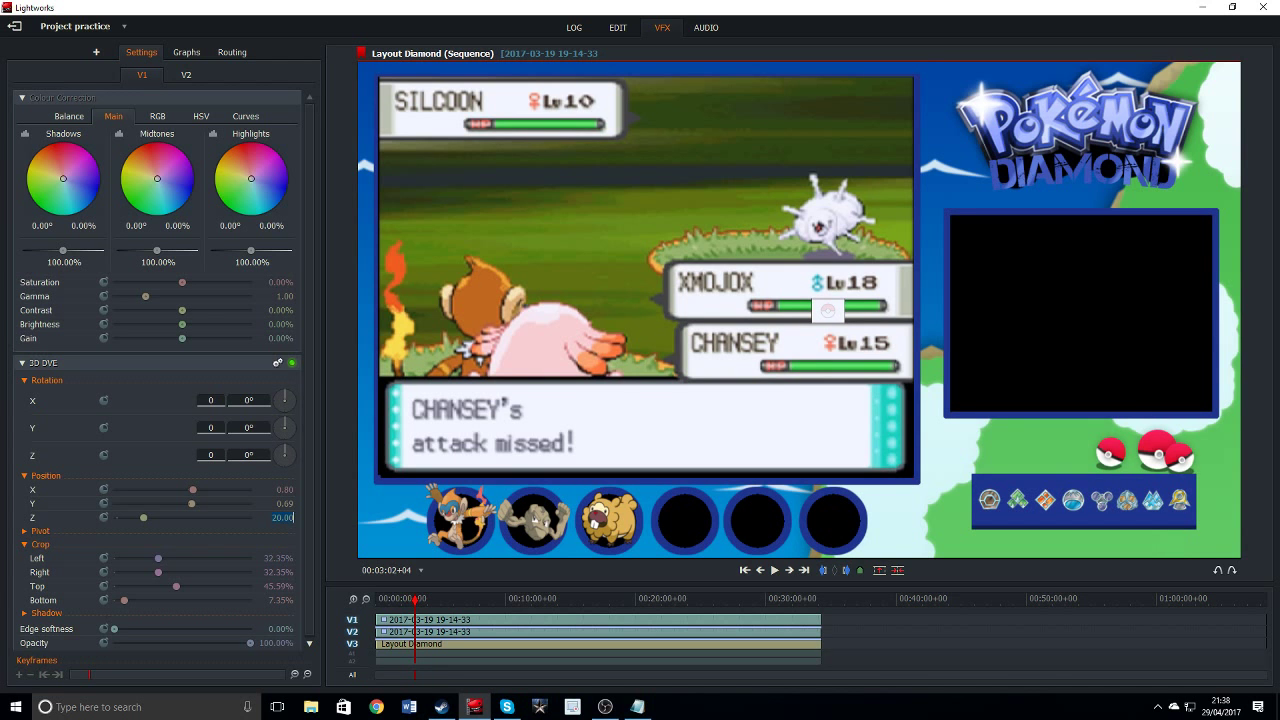
key(BackSpace)
text(0.20)
key(Return)
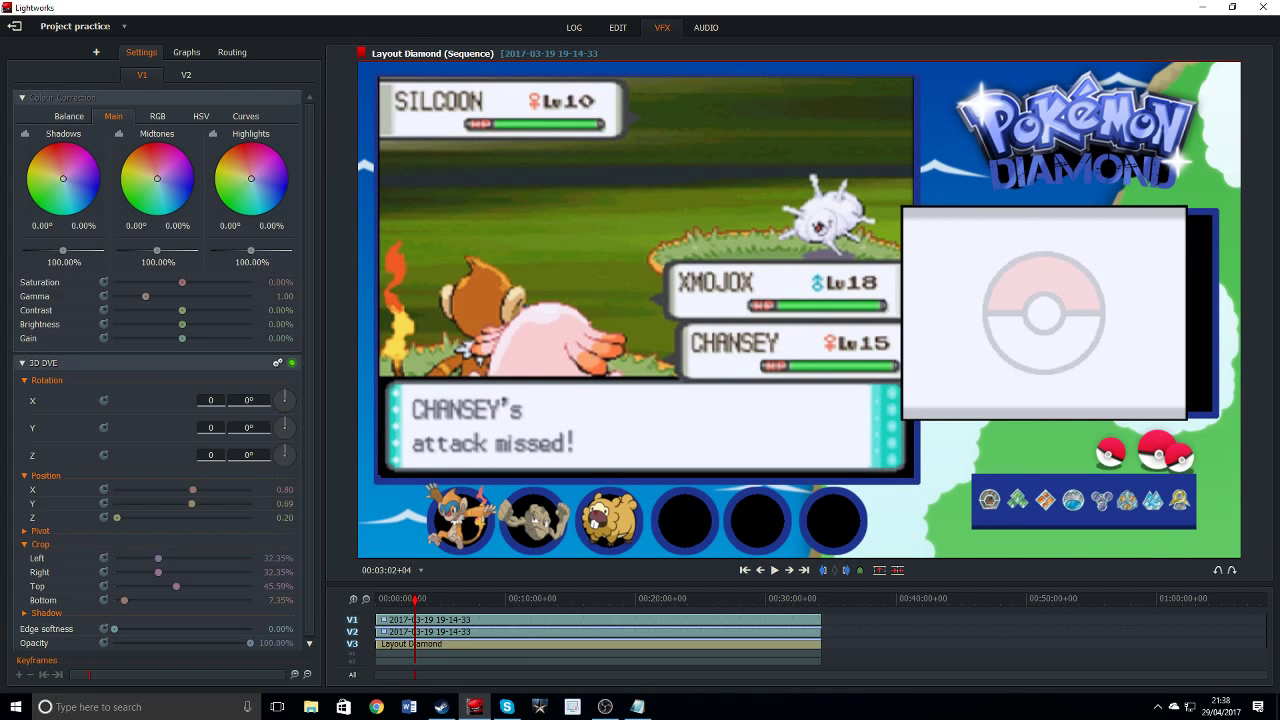
Fine-tune the V1 gameplay clip's position Z, trying 0.17 and 0.19.
key(BackSpace)
key(BackSpace)
key(BackSpace)
text(.17)
key(Return)
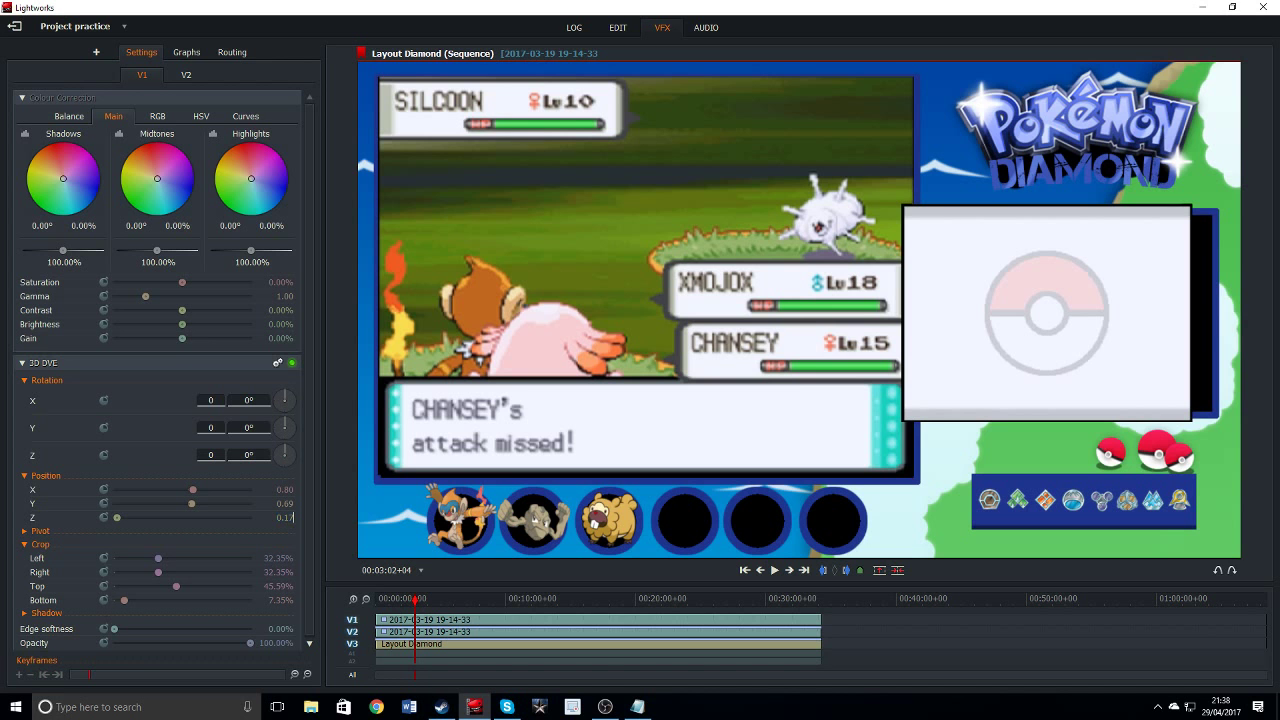
click(285, 517)
key(BackSpace)
text(9)
key(Return)
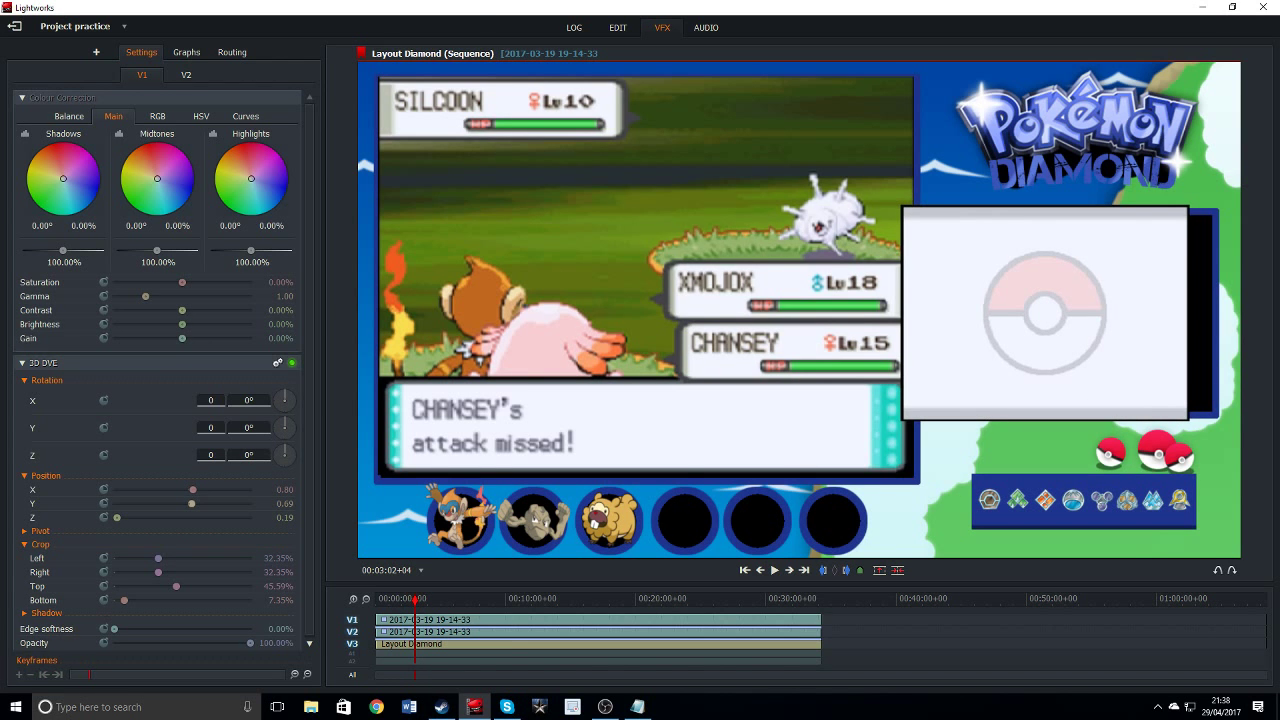
Try position Y values of 0.70 and 0.75 for the V1 gameplay clip, ending at 0.69.
mouse_move(1044, 224)
text(70)
key(Return)
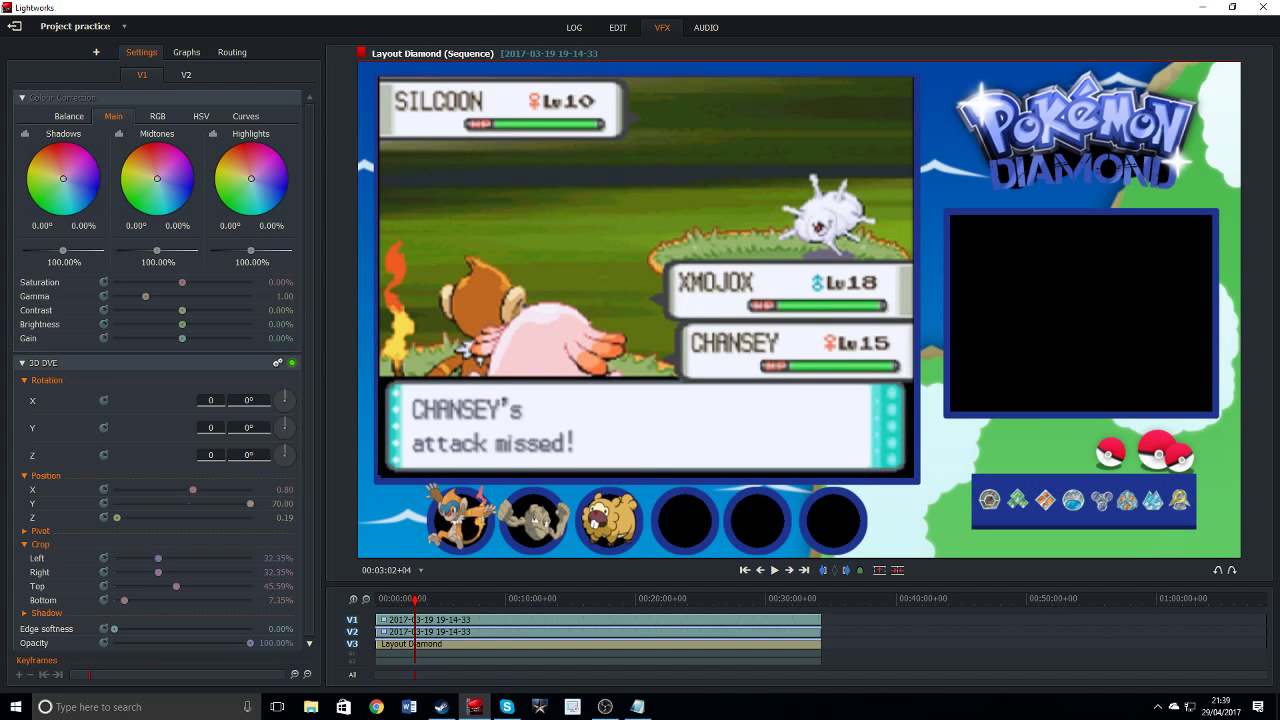
key(BackSpace)
text(0.70)
key(Return)
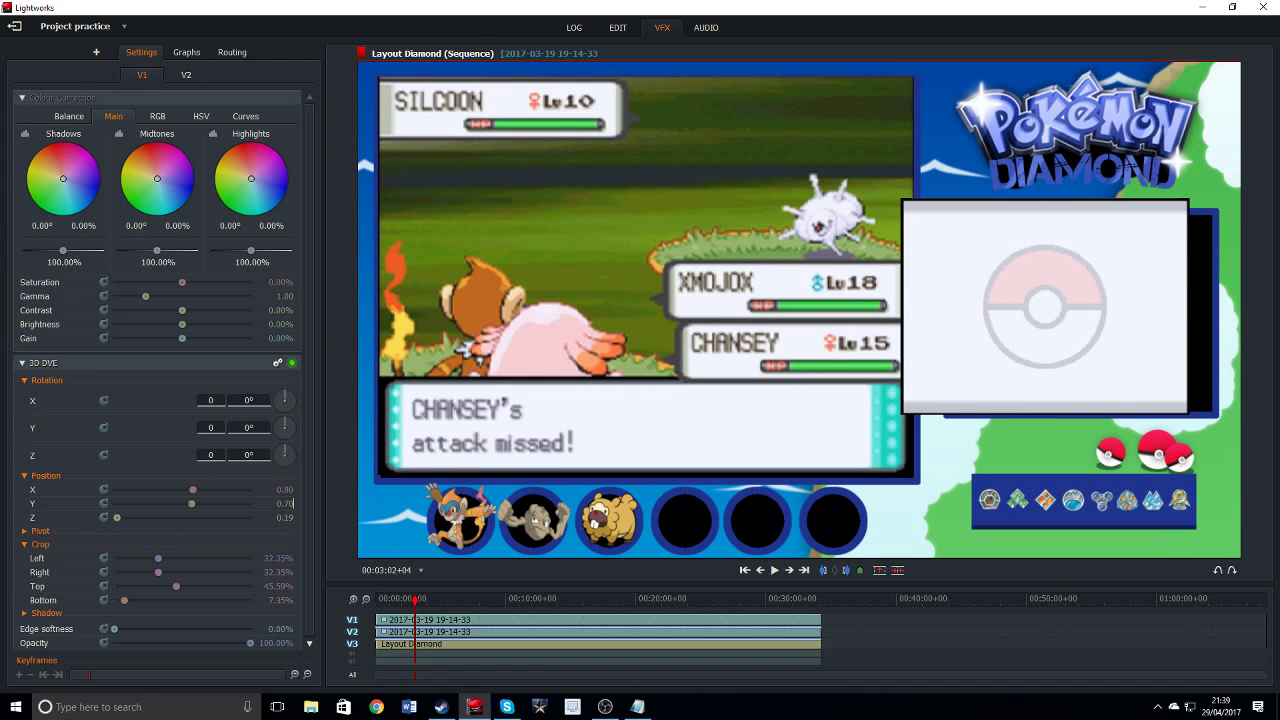
key(Return)
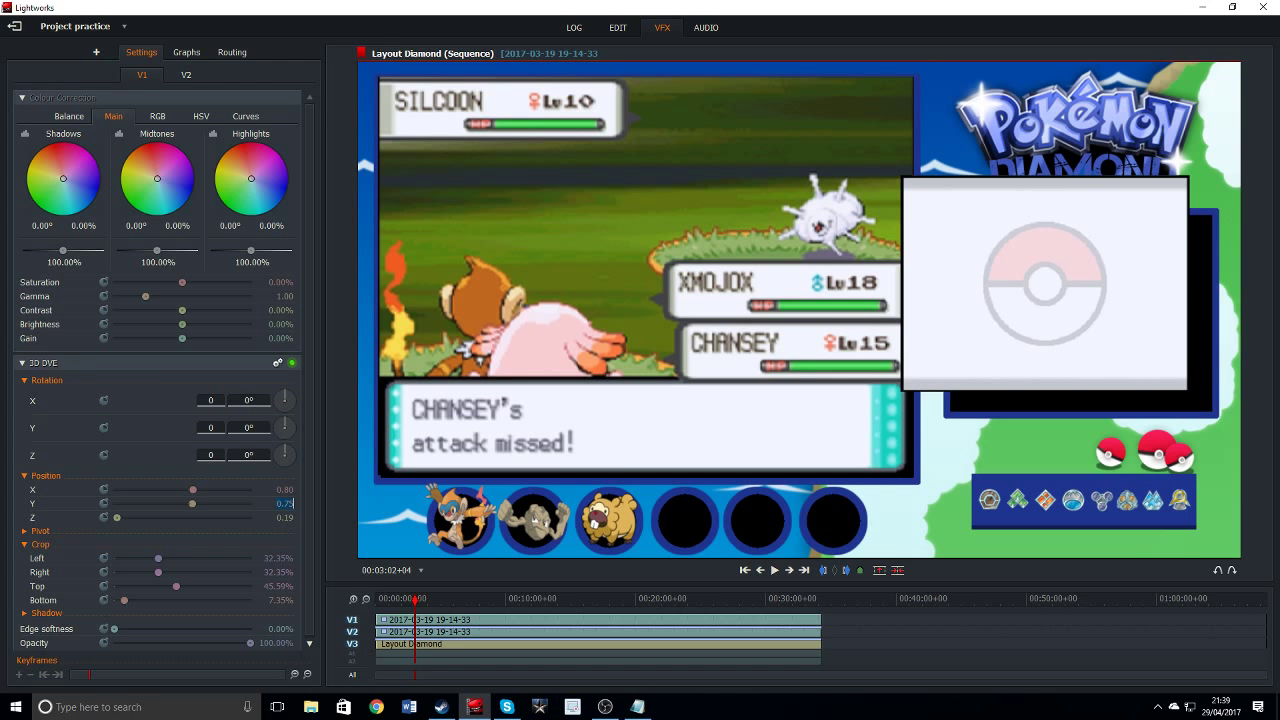
key(BackSpace)
text(0)
key(Return)
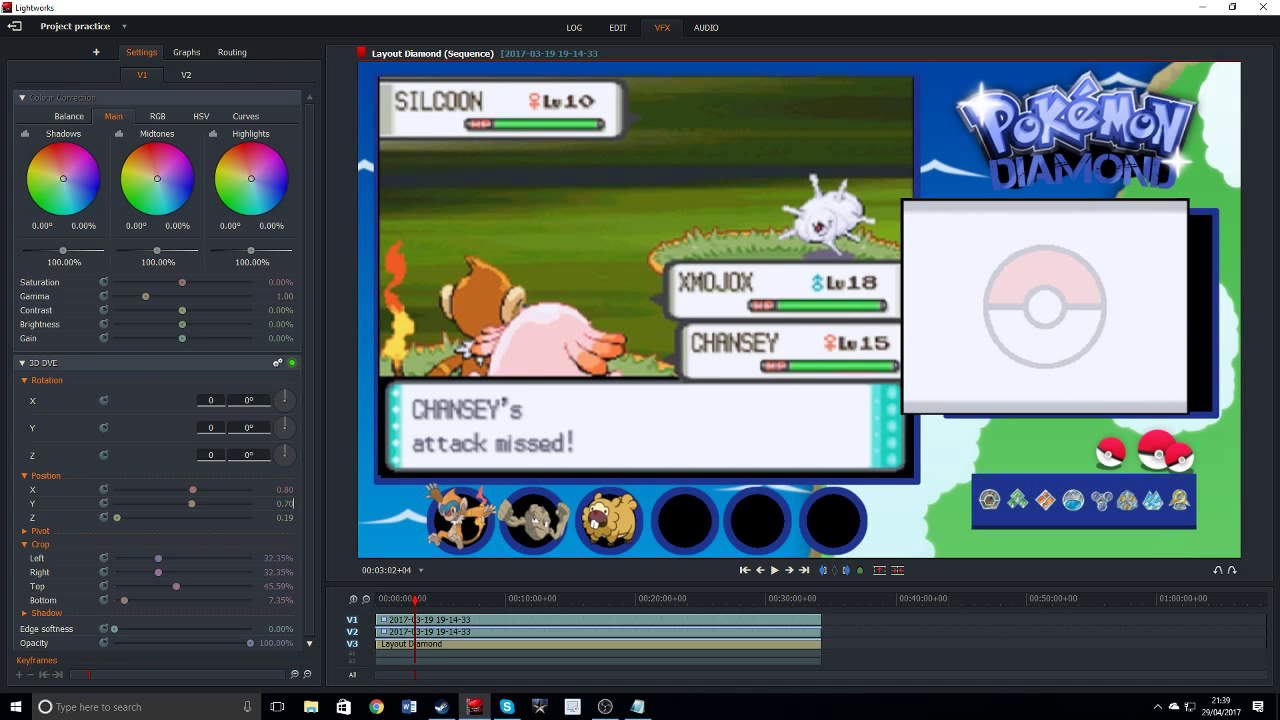
key(BackSpace)
key(BackSpace)
text(69)
key(Return)
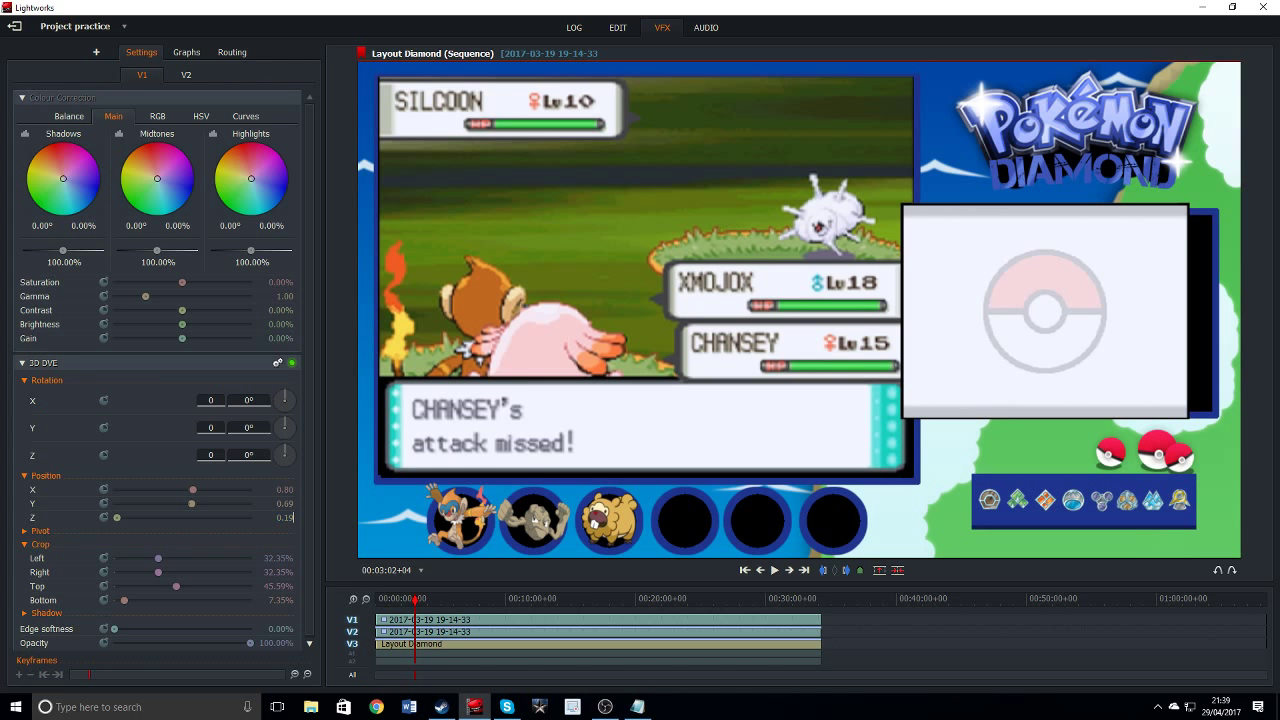
Adjust the V1 gameplay clip's position Z through 0.17 and 0.21 to 0.25 so it matches the small frame's size.
key(BackSpace)
text(7)
key(Return)
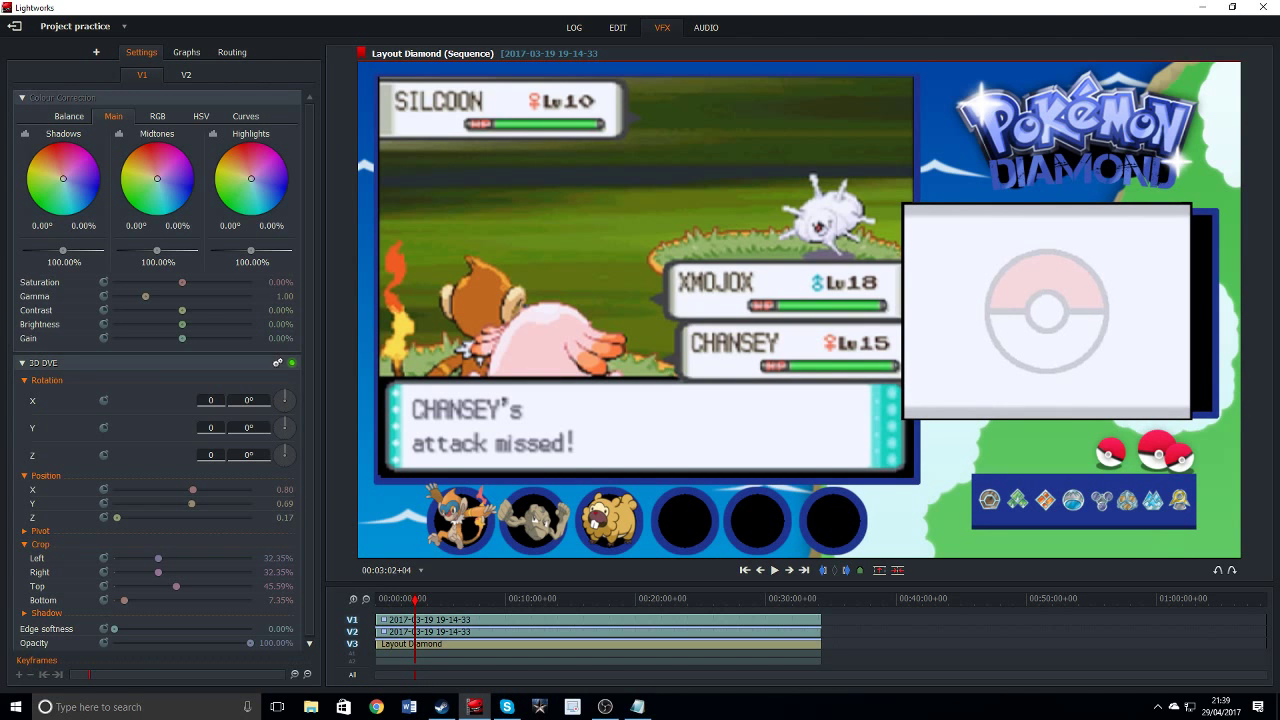
key(BackSpace)
key(BackSpace)
text(21)
key(Return)
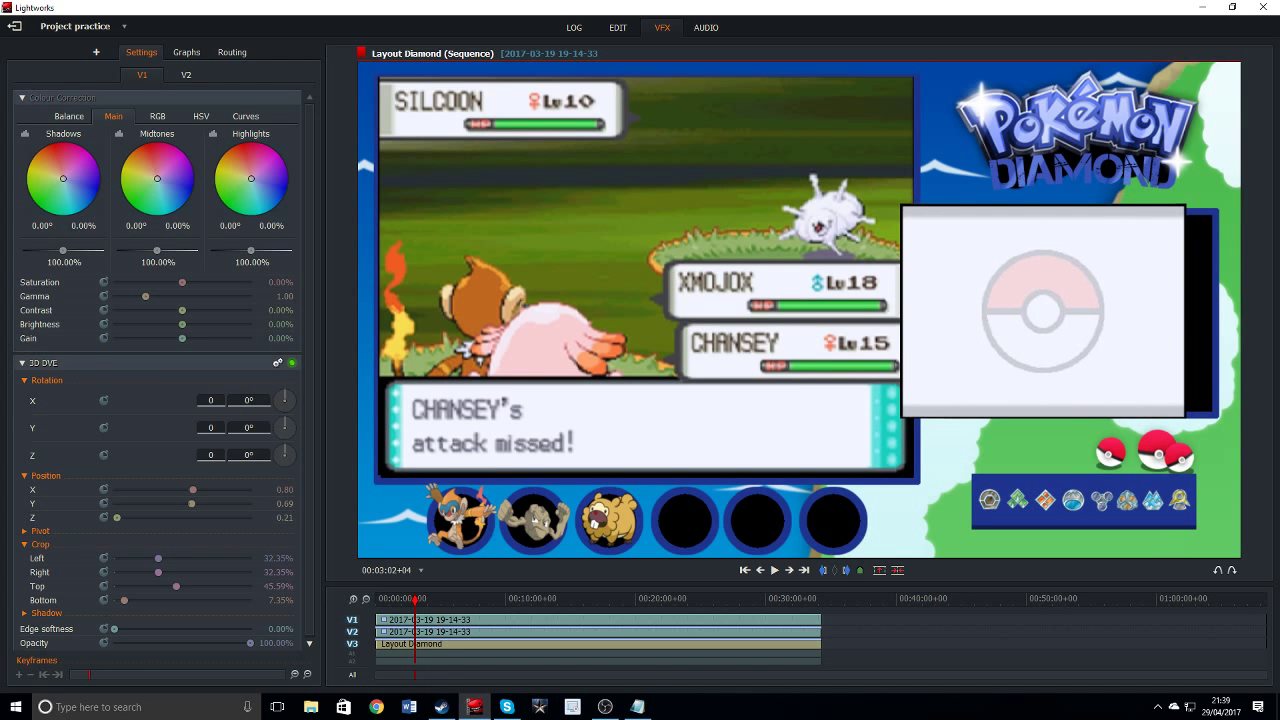
key(BackSpace)
text(5)
key(Return)
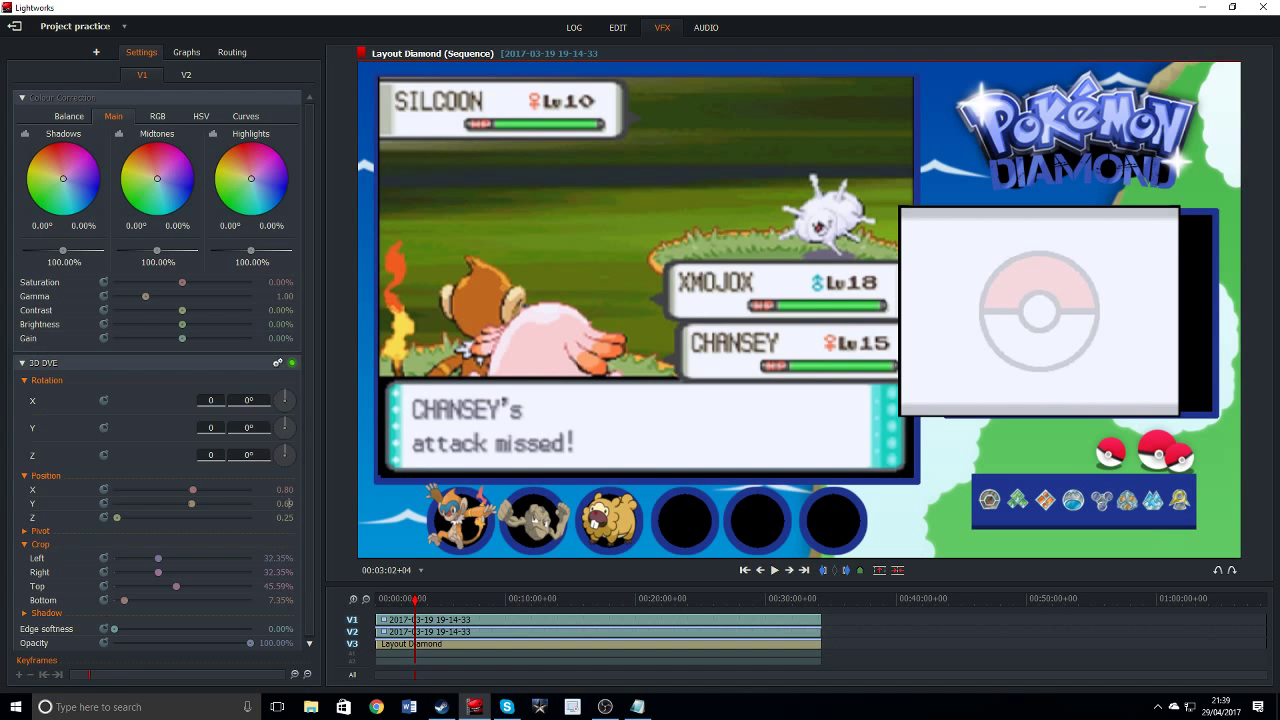
Set the V1 gameplay clip's position Y to 0.68 and X to 0.85 so it covers the small layout frame.
click(290, 503)
key(BackSpace)
text(7)
key(Return)
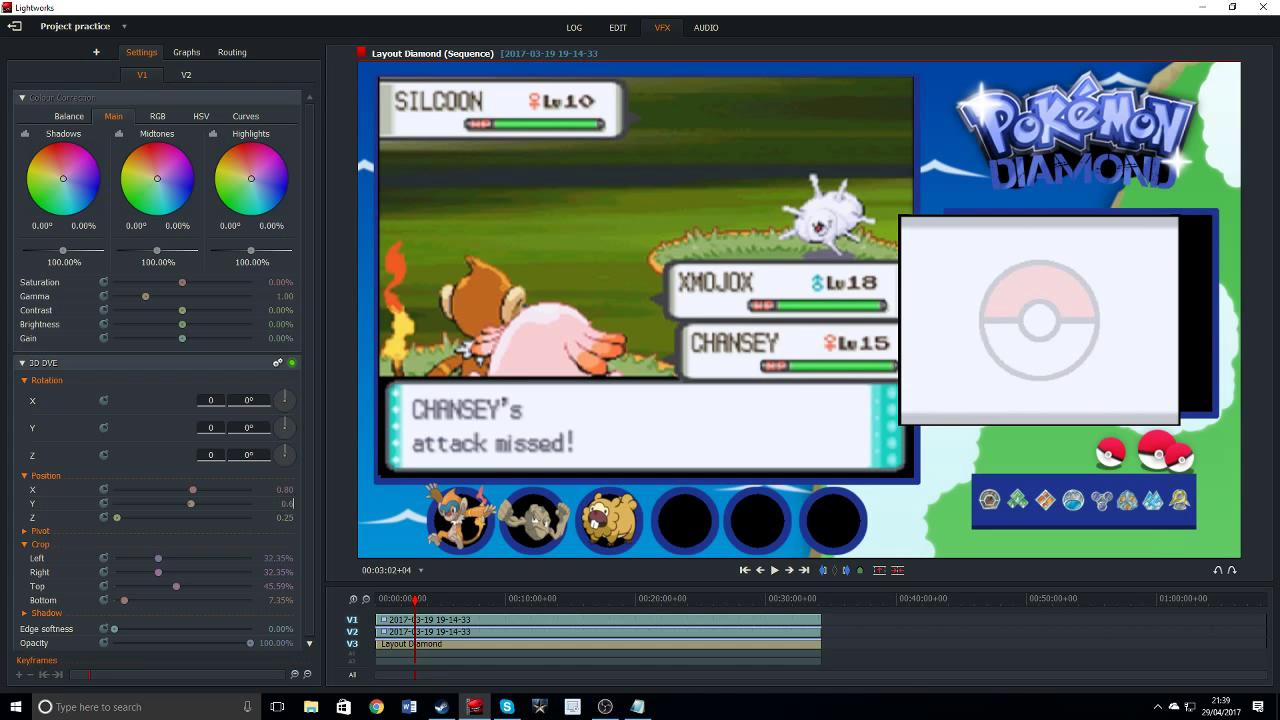
scroll(291, 504, up, 1)
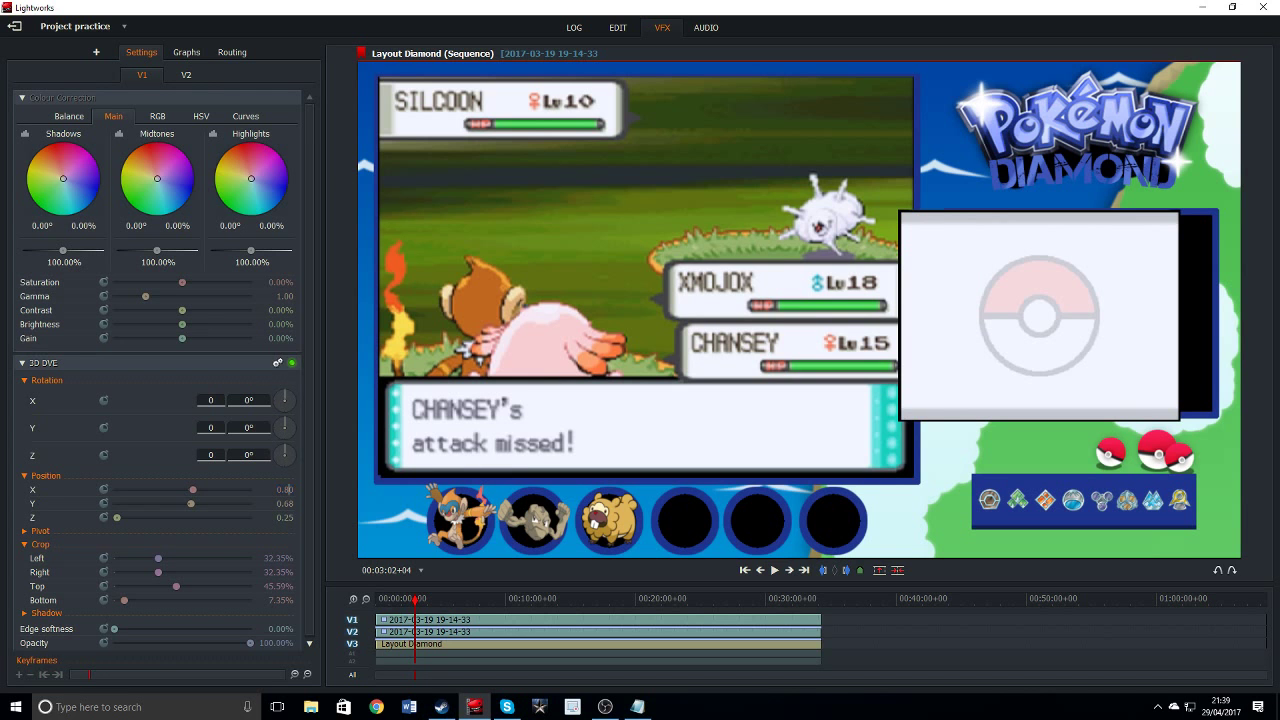
key(Return)
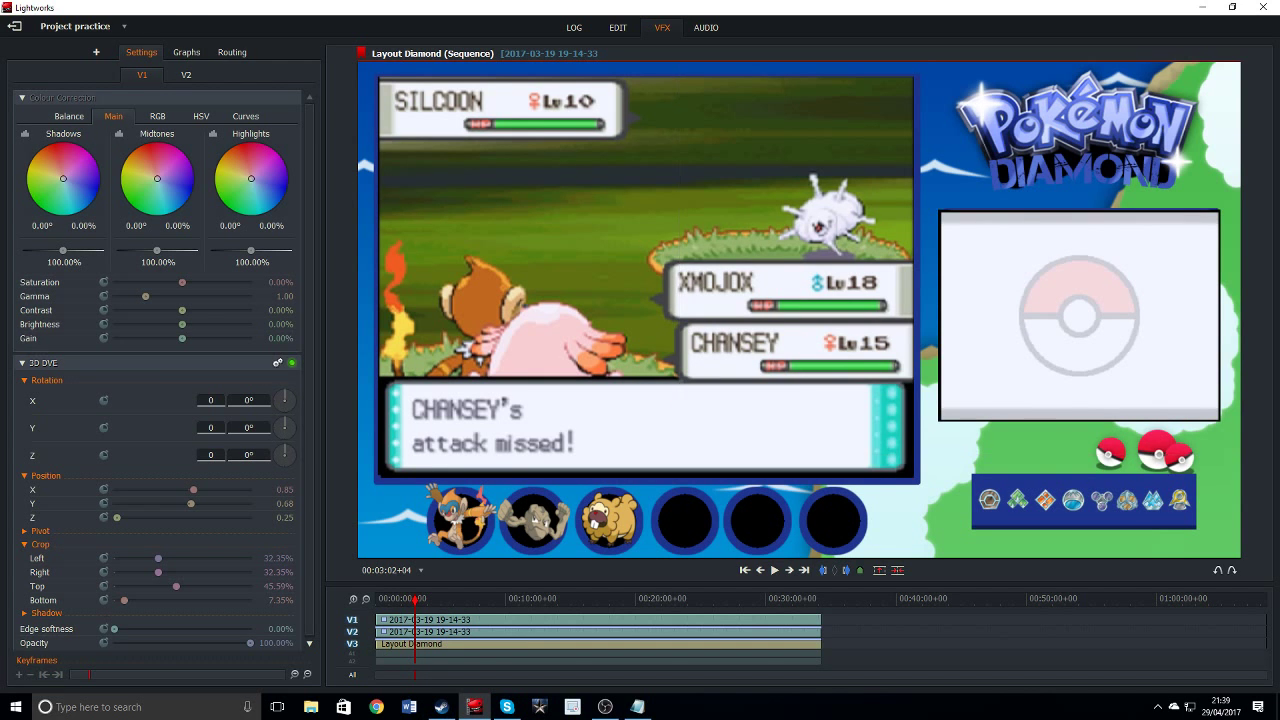
Close the "pokemon screen top" note and open a new blank Notepad document.
click(637, 706)
right_click(637, 706)
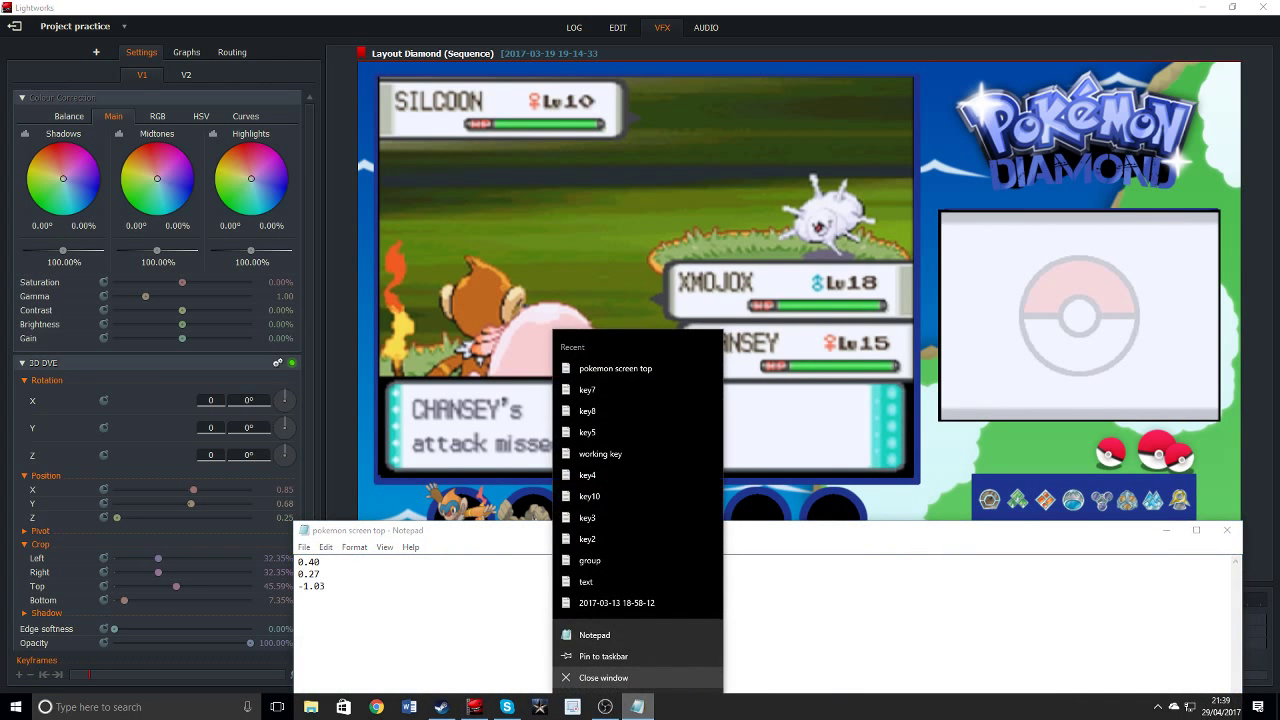
click(600, 674)
click(120, 706)
text(notepa)
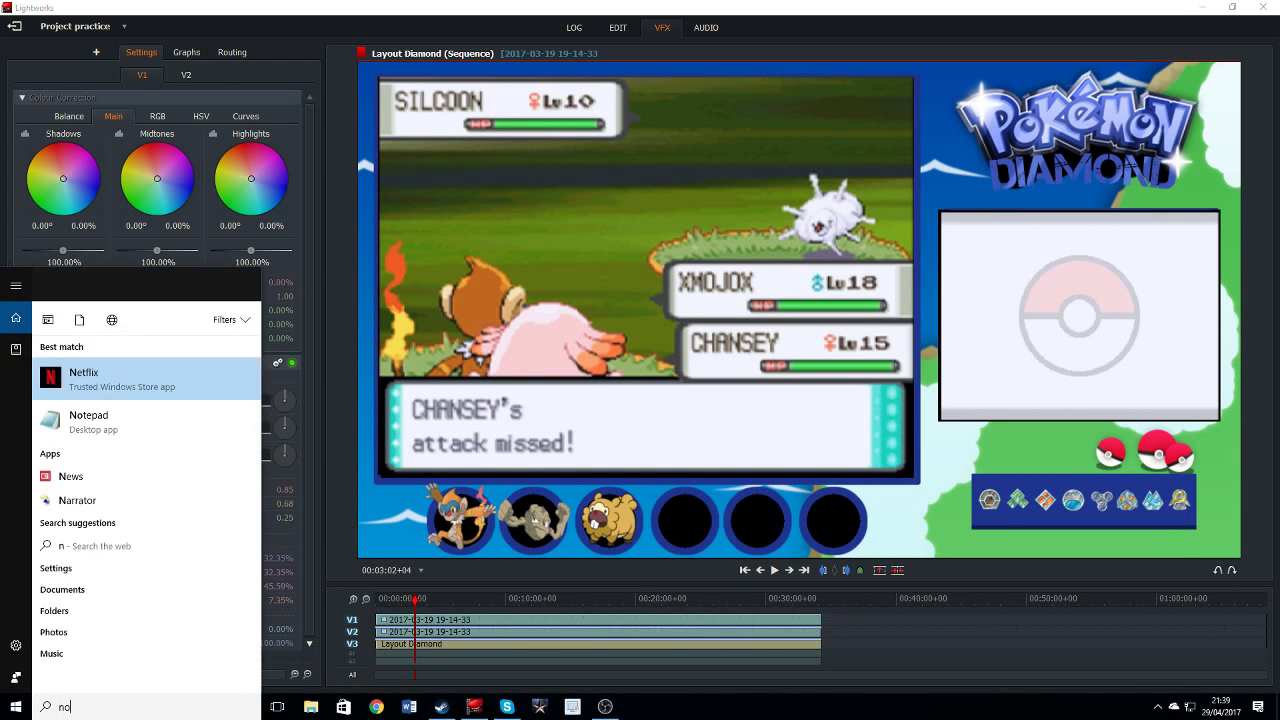
key(Return)
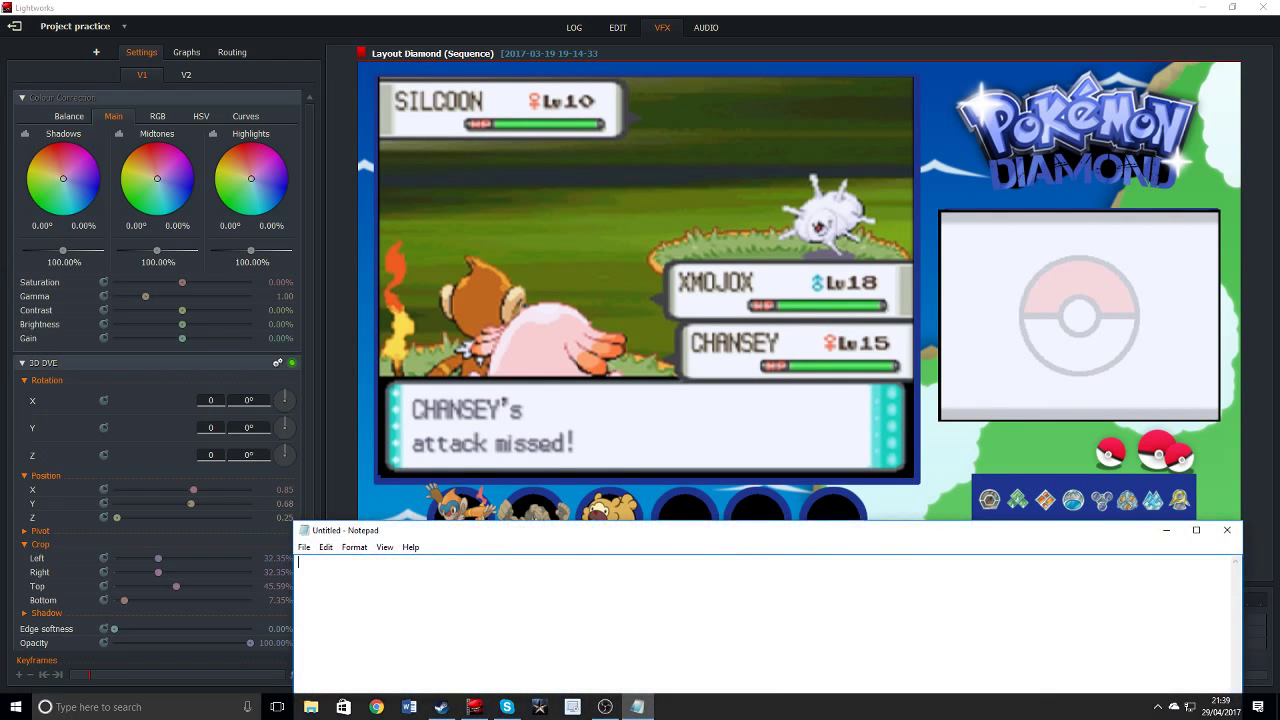
Note the V1 clip's position values 0.85, 0.68 and 0.25 in the blank Notepad document.
text(0)
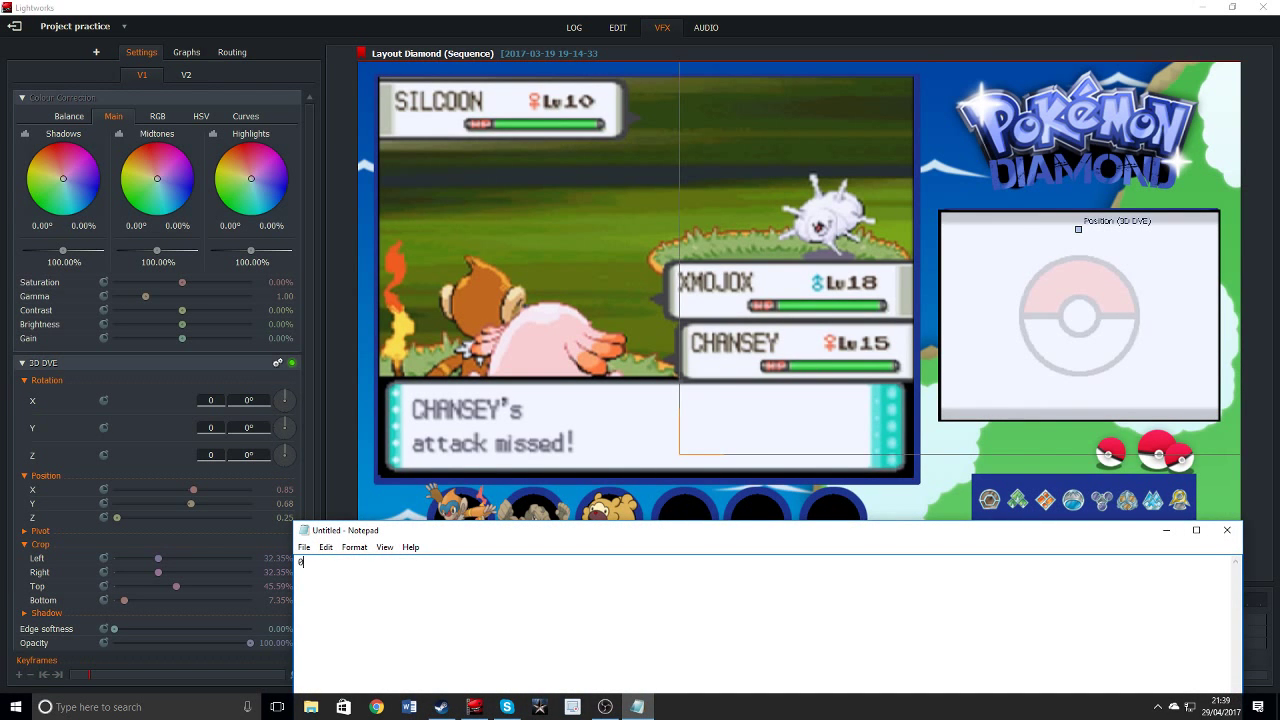
text(.85)
key(Return)
text(0.)
text(68 )
text(0.25)
Save the position note in the Documents folder as "pokemon bottom screen" and close it.
click(304, 547)
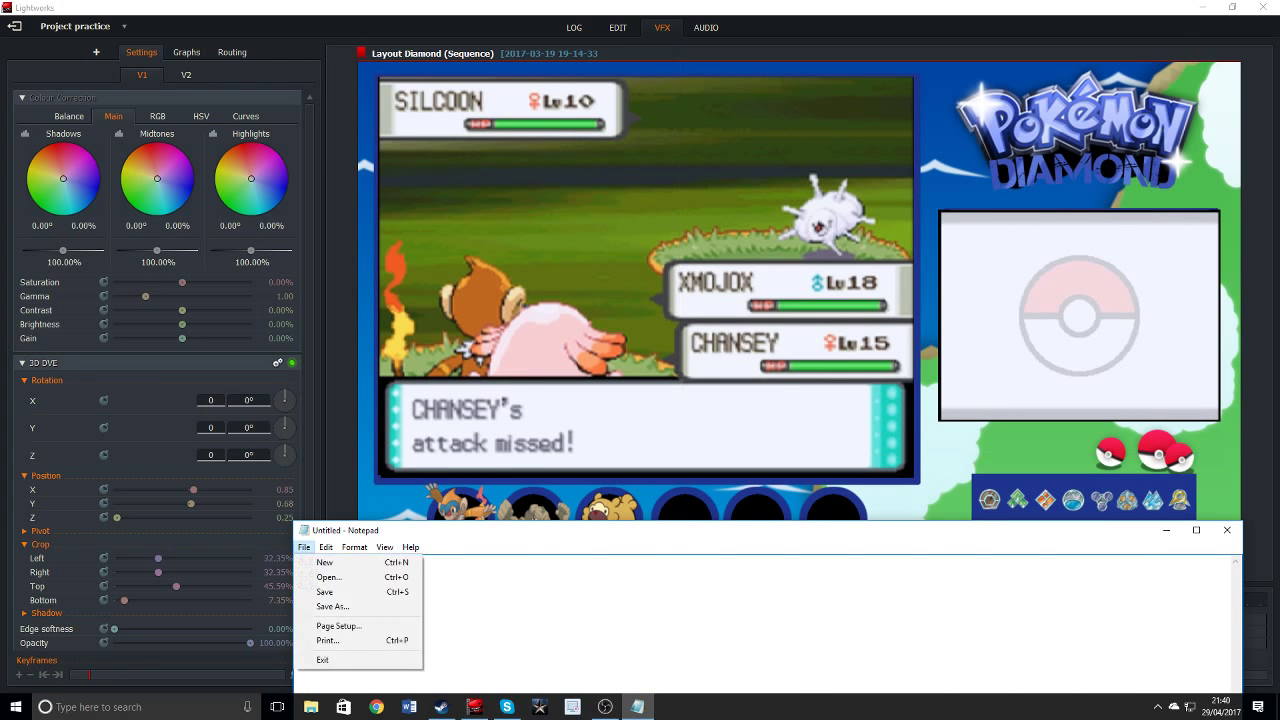
mouse_move(354, 547)
click(340, 604)
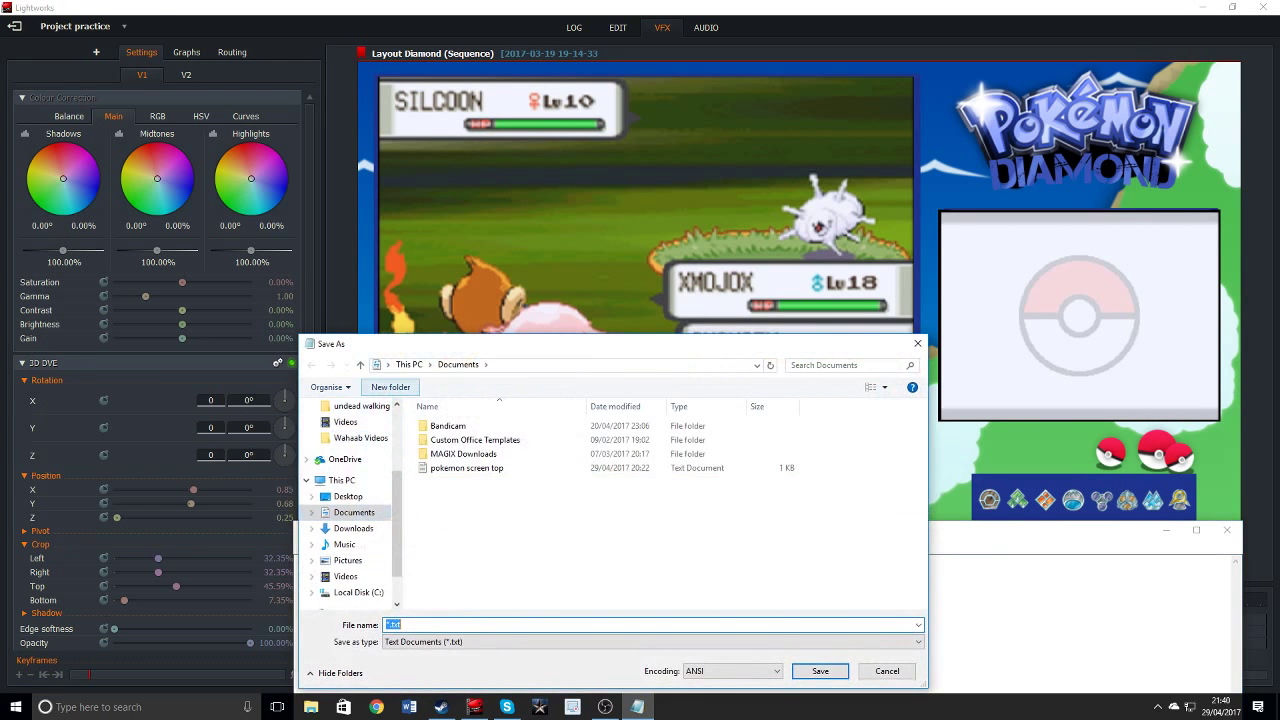
text(pok)
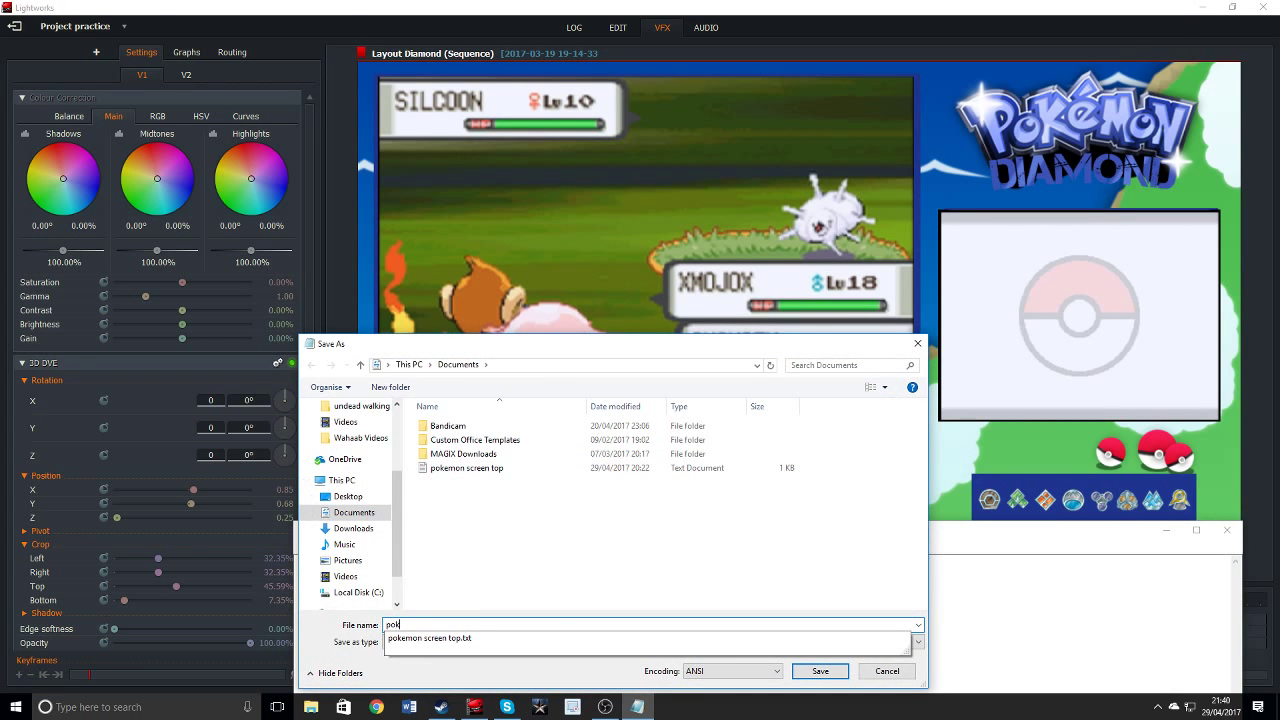
text(emon bottom)
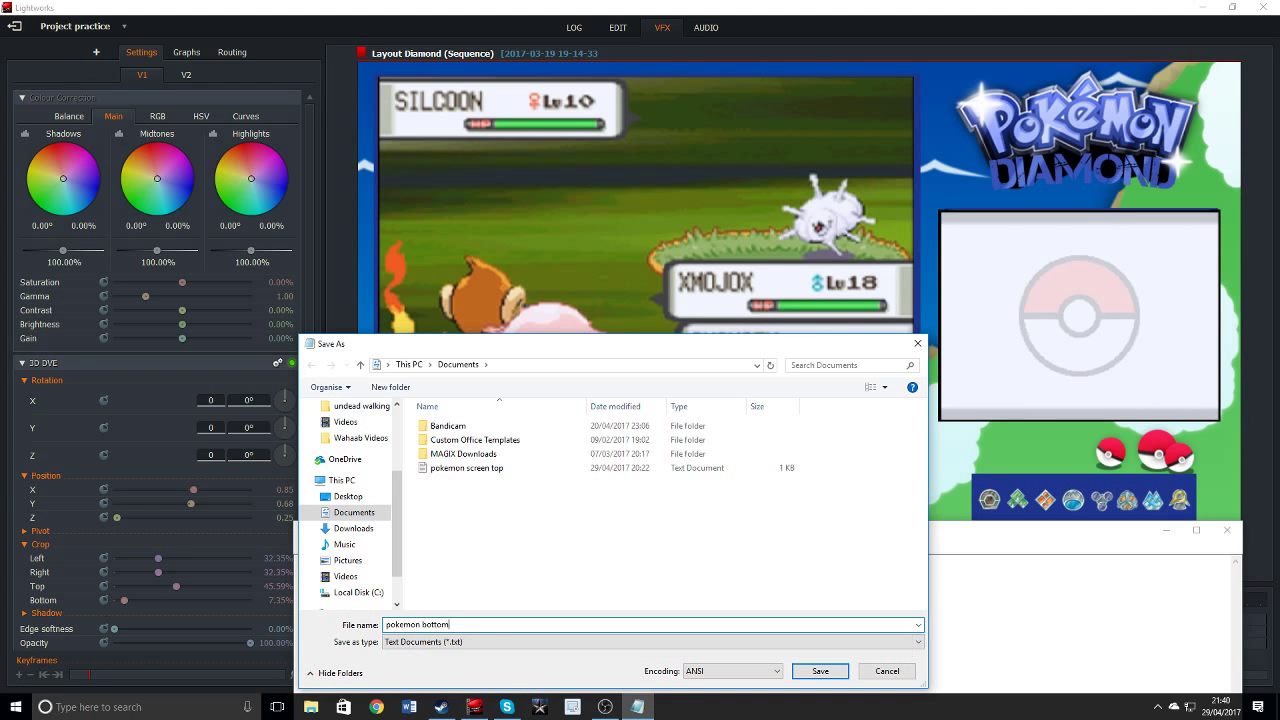
text( screen)
key(Return)
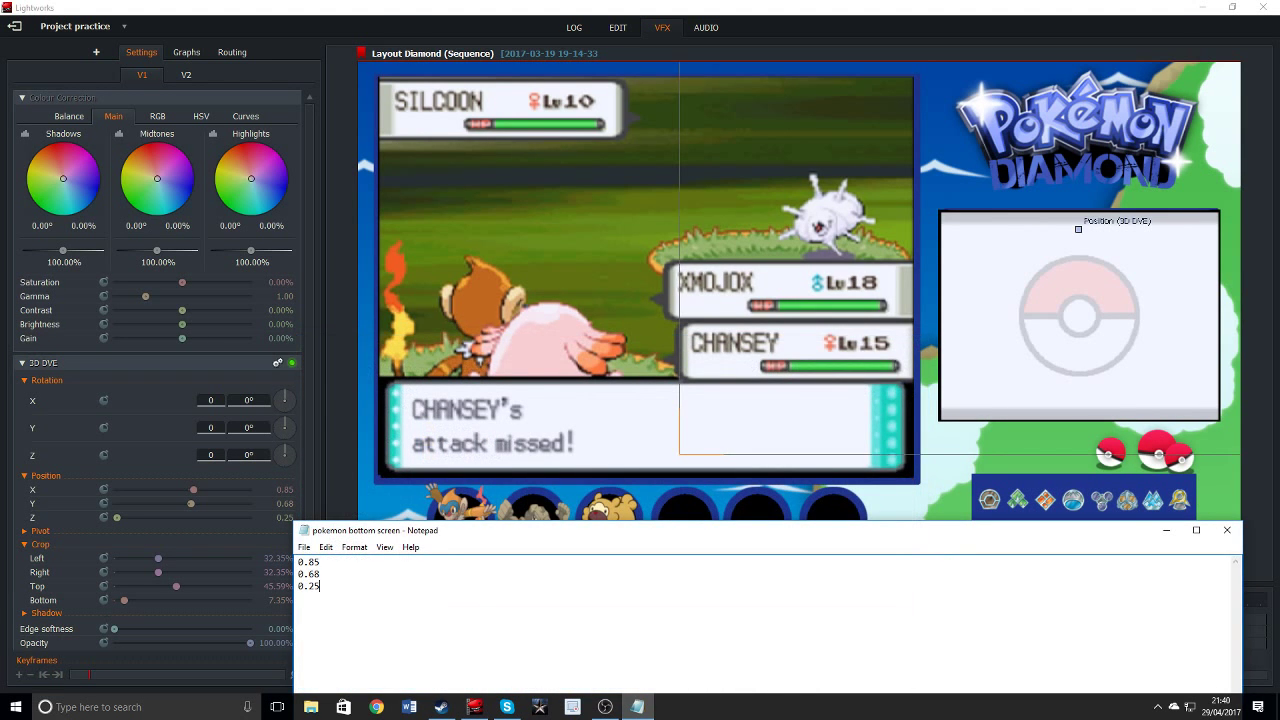
drag(517, 535, 519, 598)
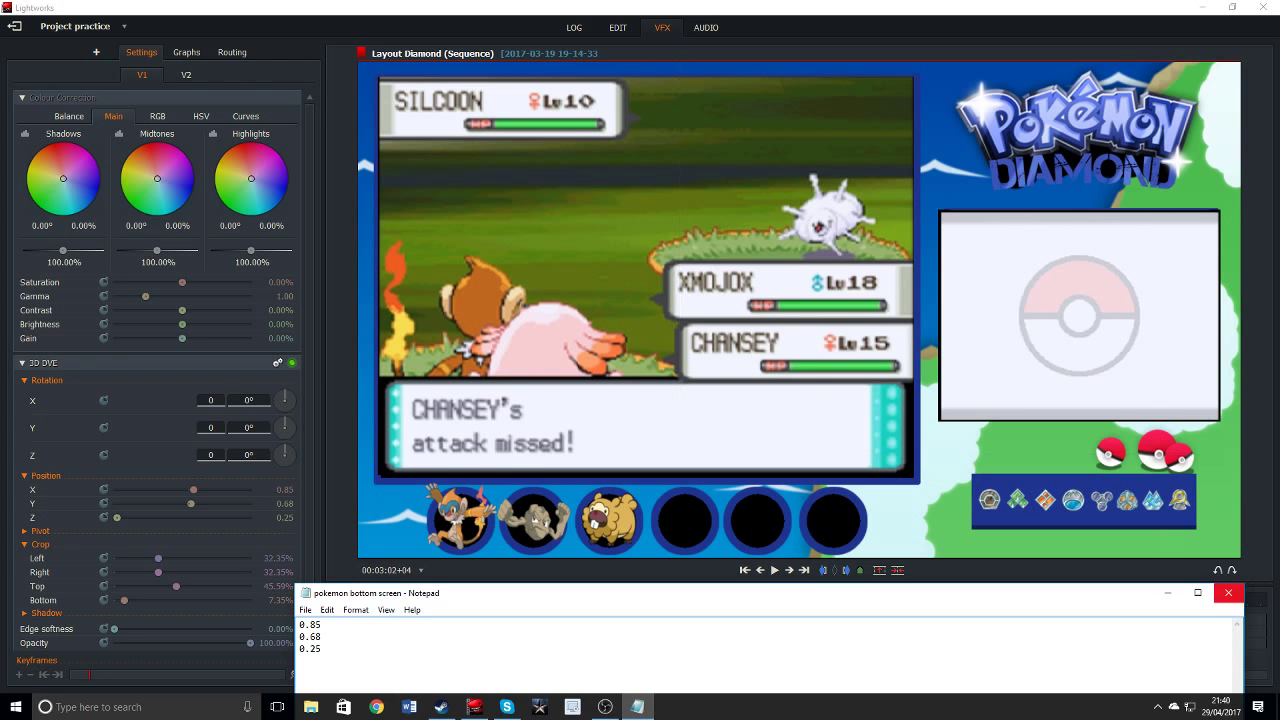
click(1228, 592)
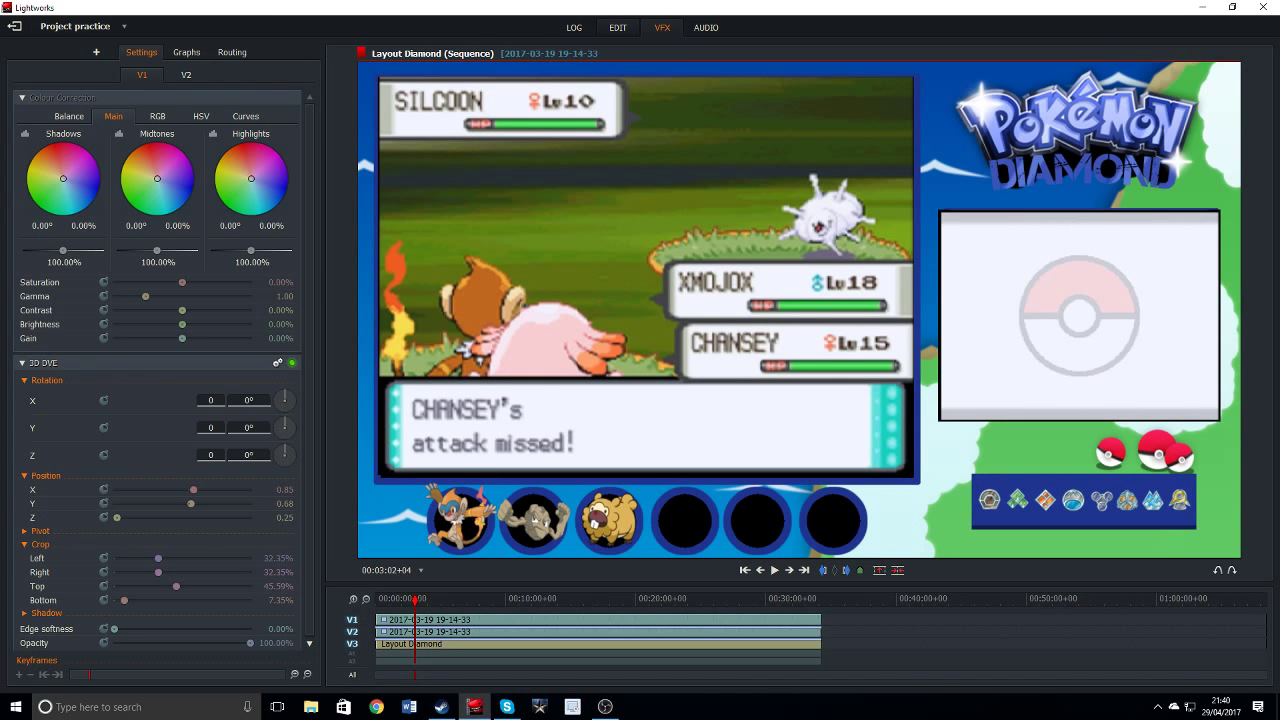
Return to the editing workspace and play a short stretch of the Layout Diamond sequence to check the composite.
click(617, 27)
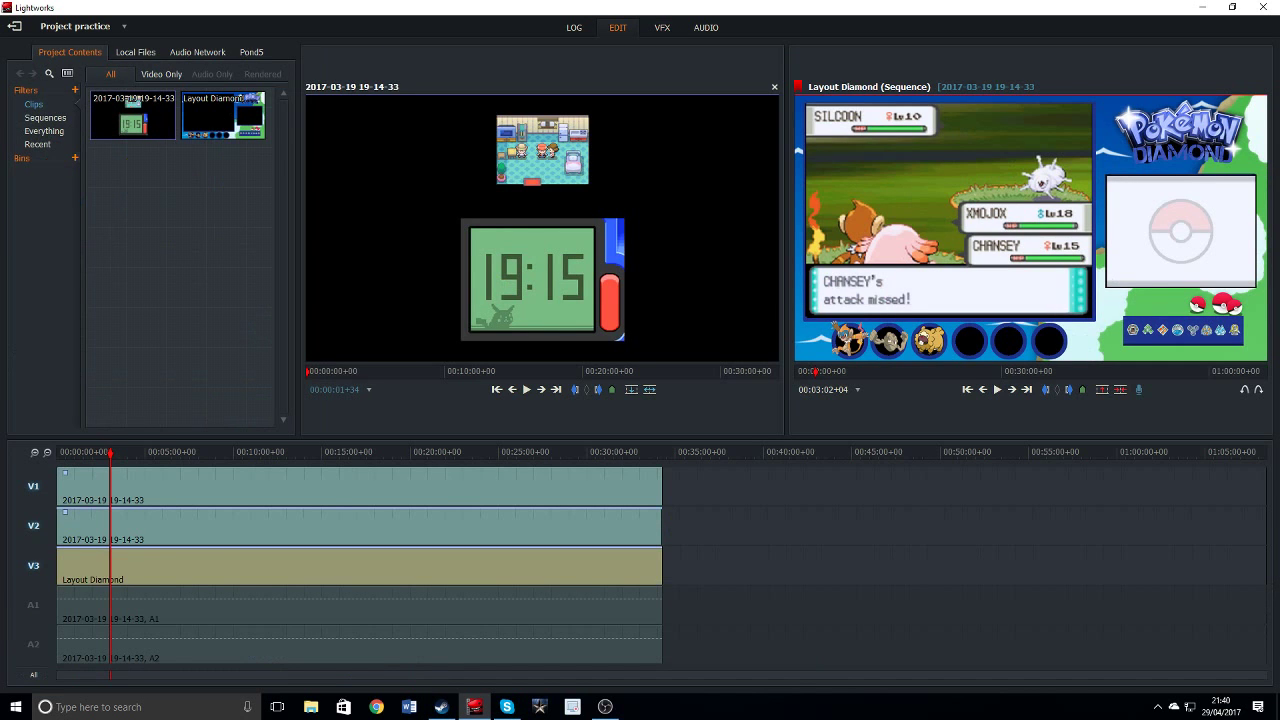
key(space)
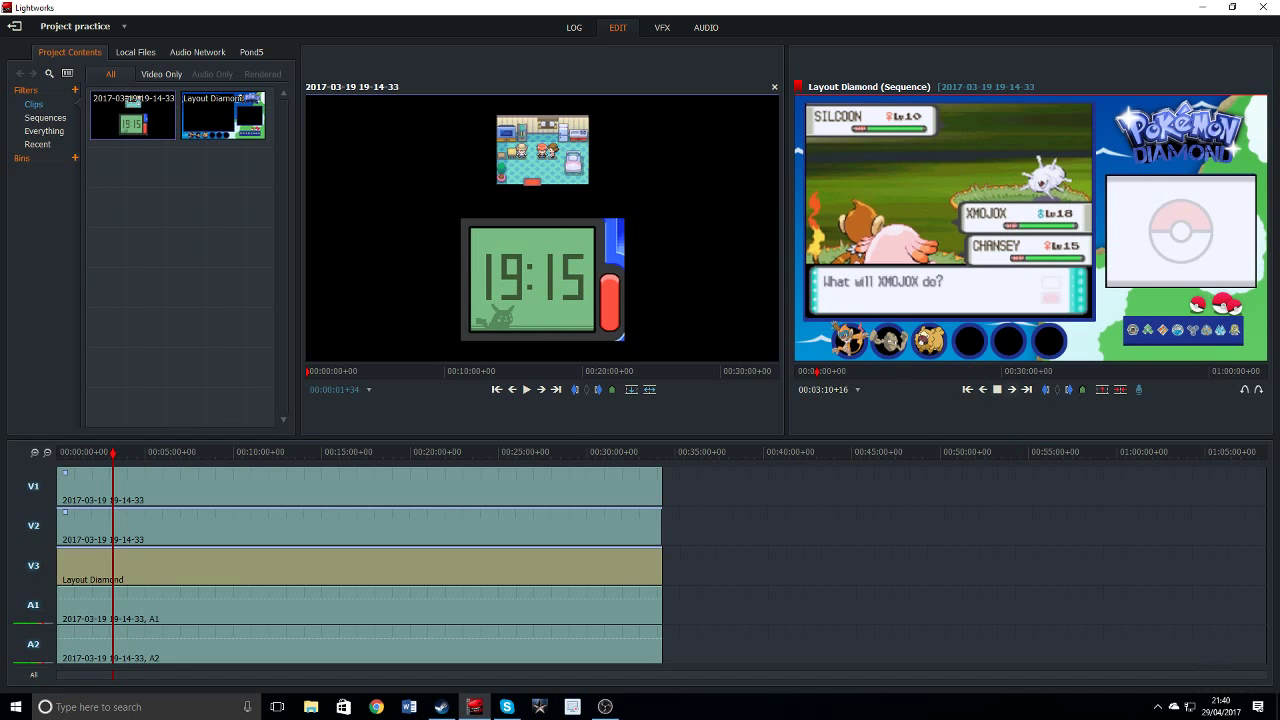
key(space)
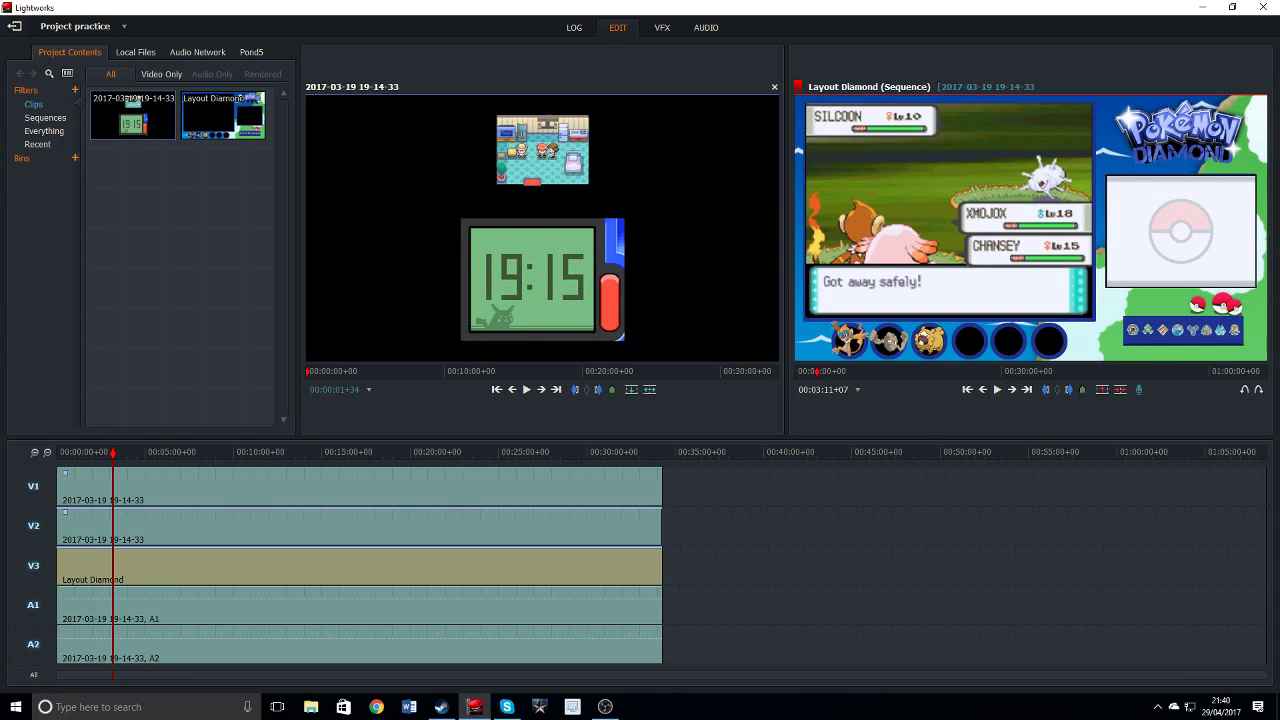